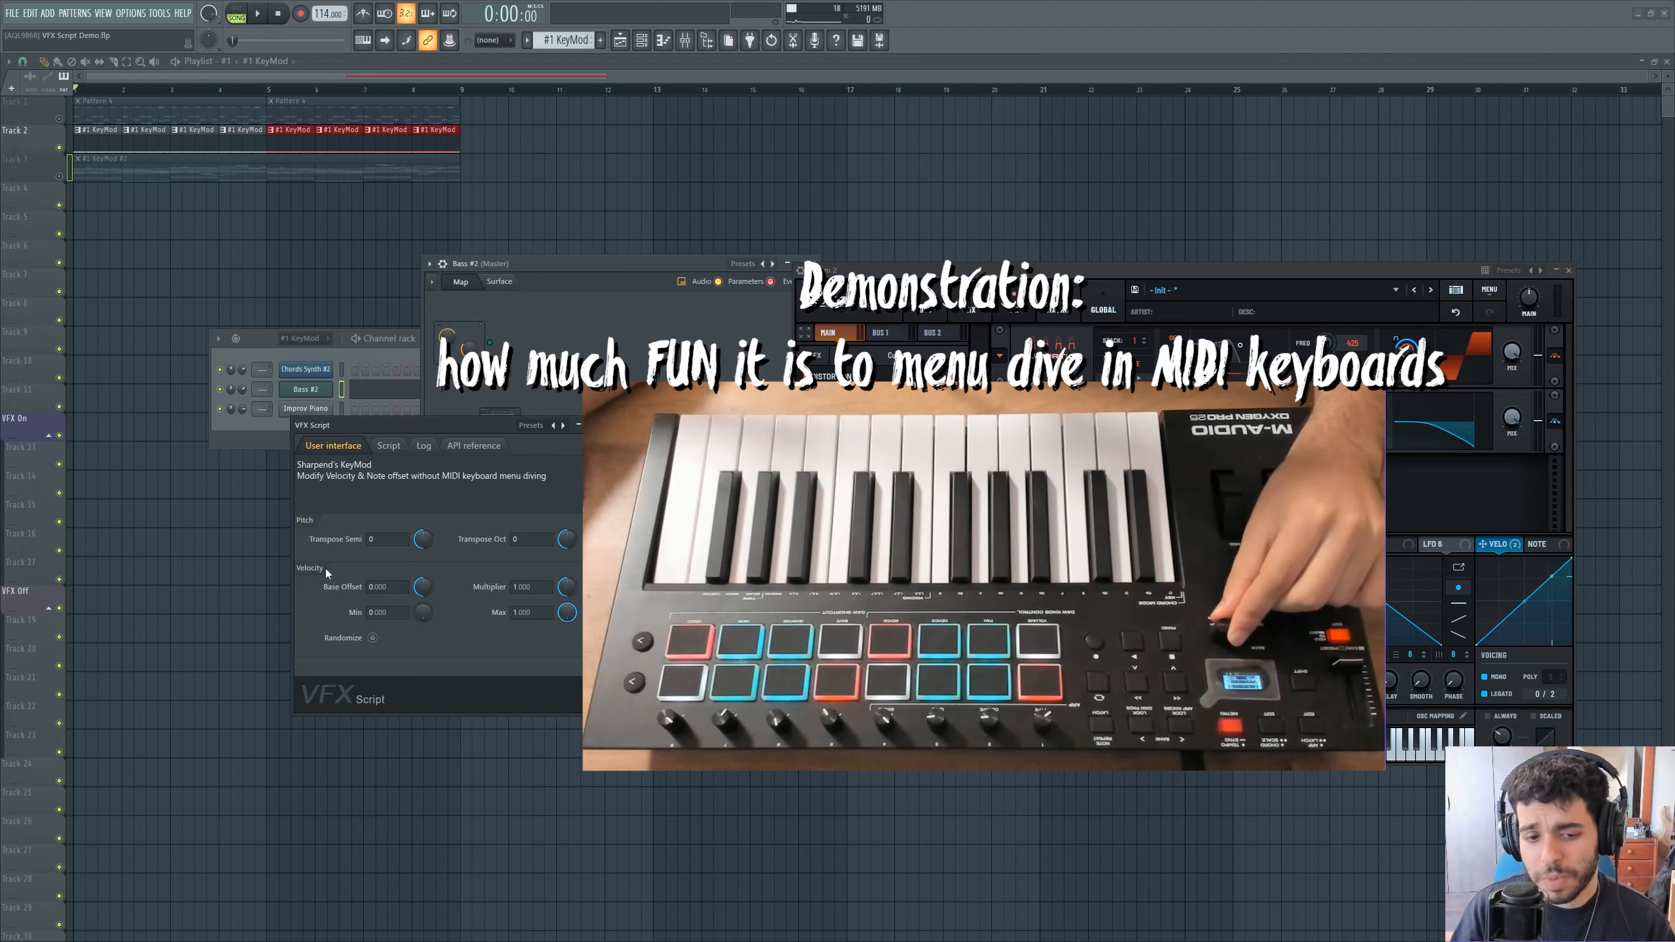
Step: Rearrange the VFX Script, Bass #2 patcher and Serum 2 windows so that all three are accessible
drag(943, 270, 829, 216)
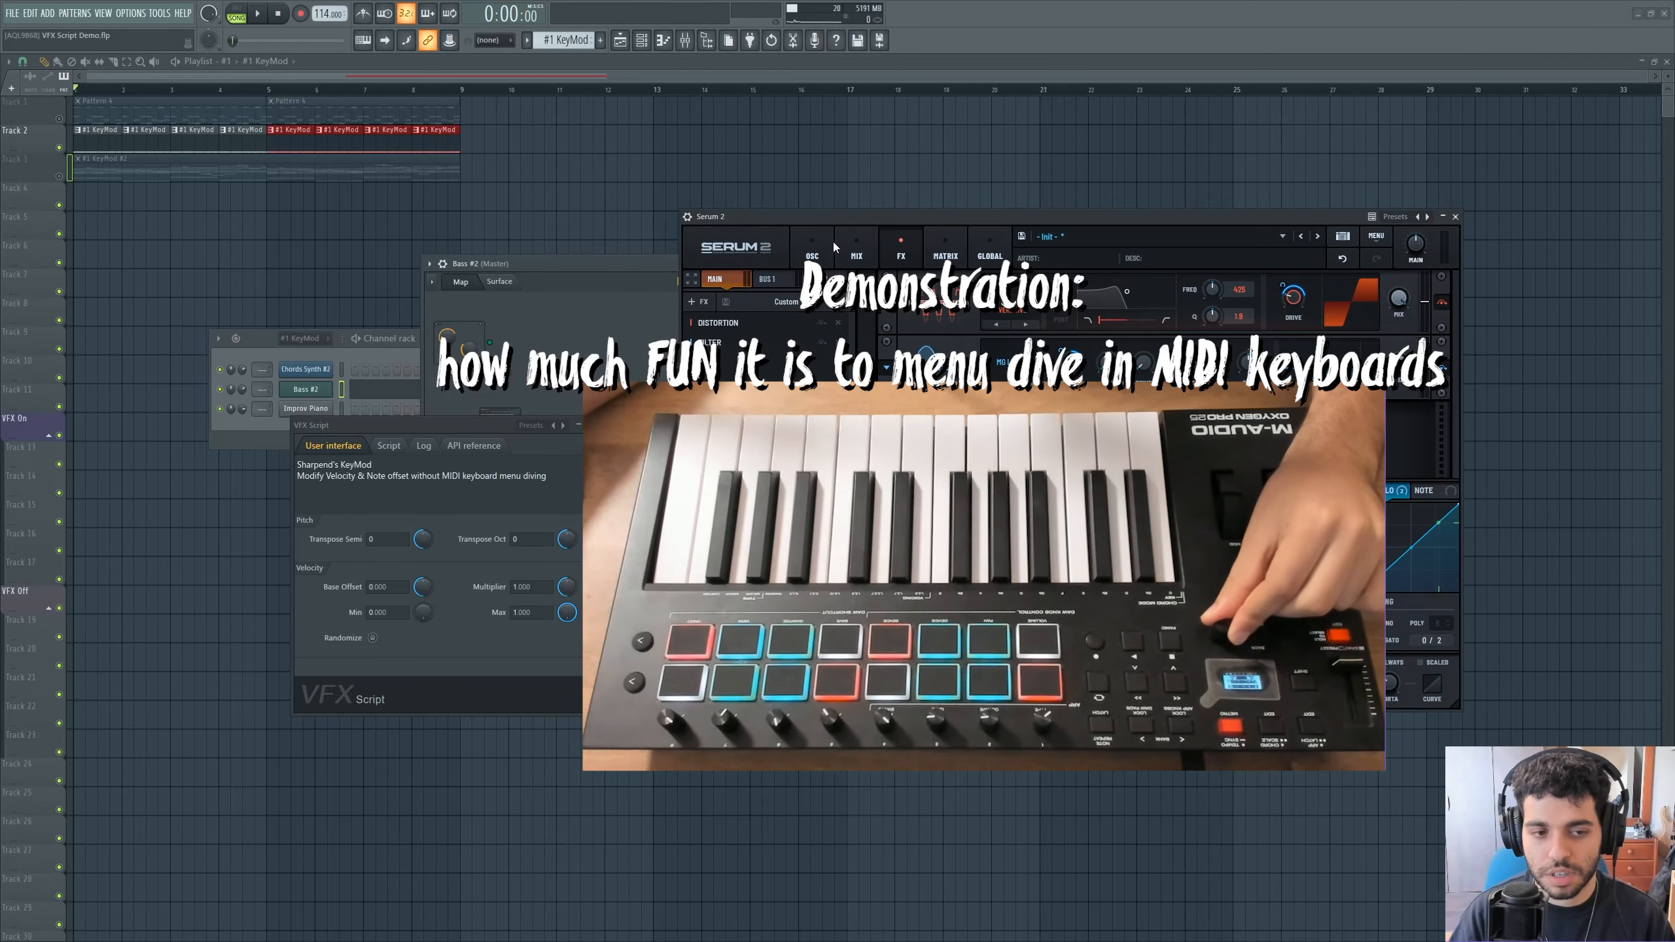
drag(521, 422, 358, 426)
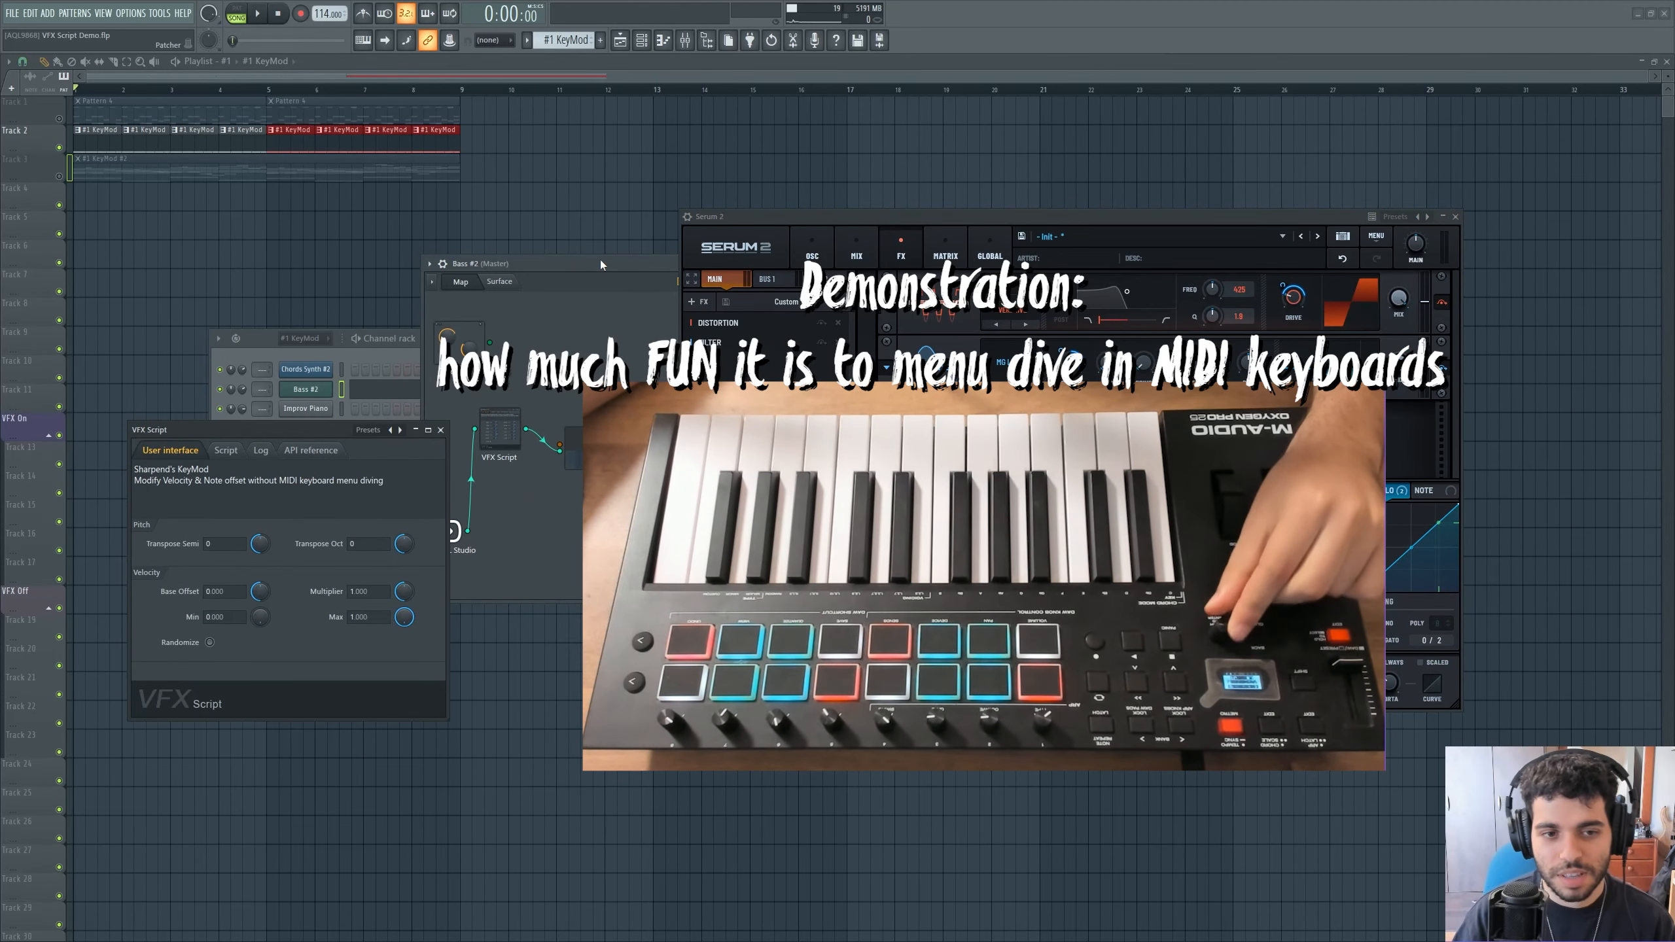
drag(599, 259, 644, 102)
drag(838, 216, 824, 285)
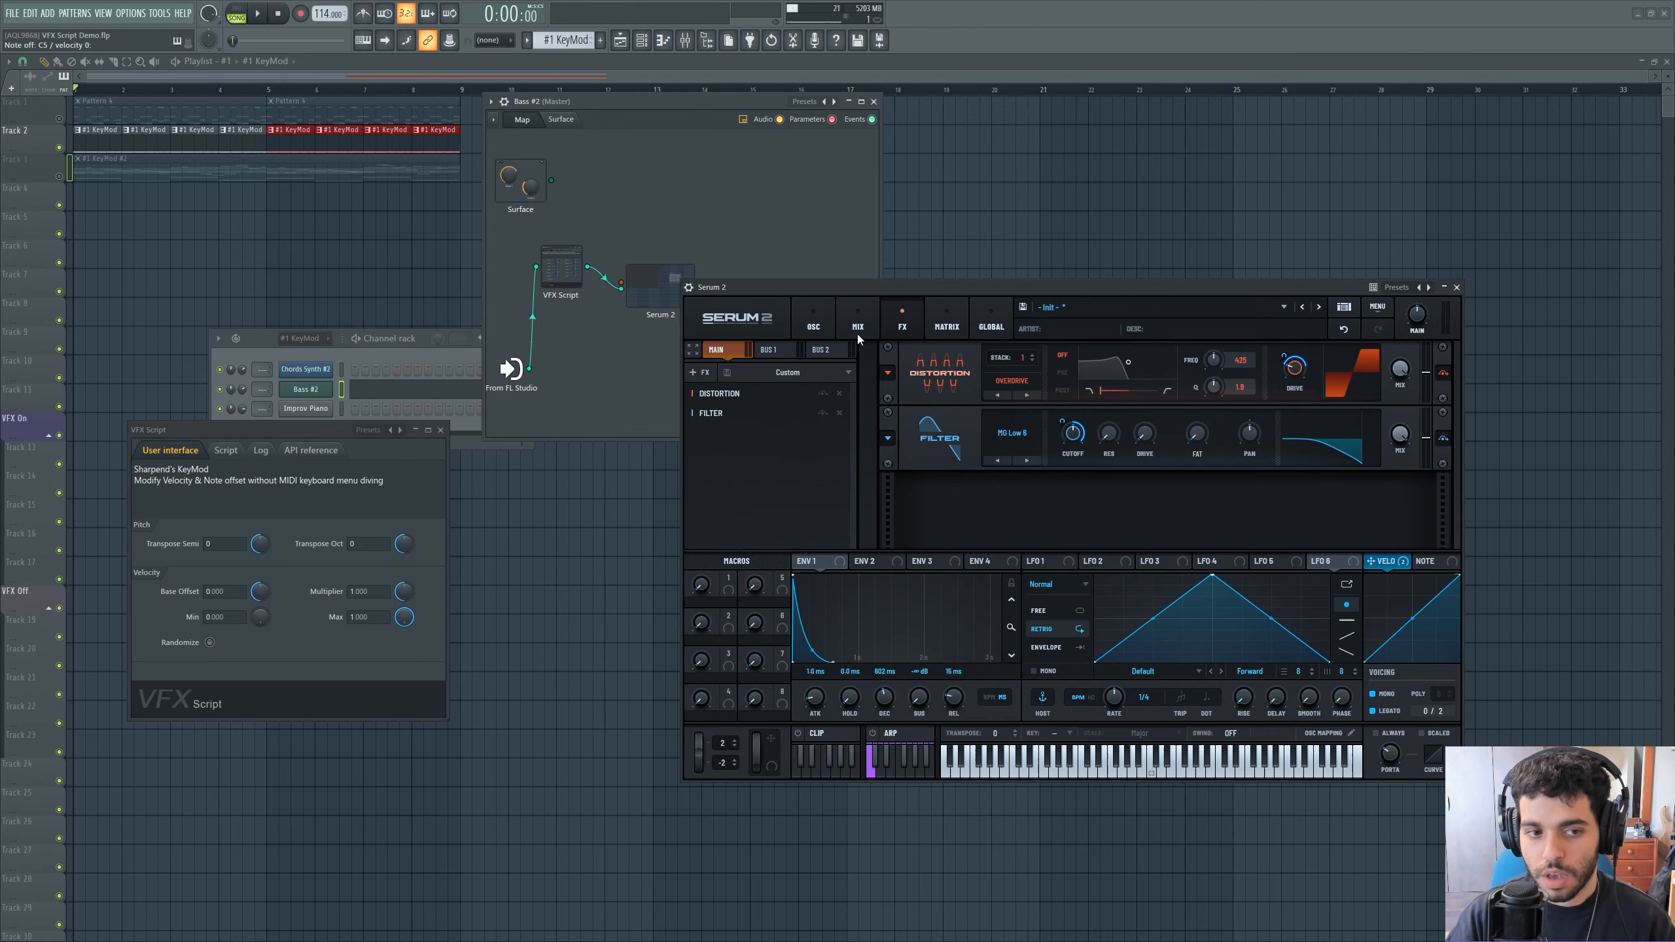
Step: Open the Bass #2 channel's piano roll and bring its C5 notes into view
key(F7)
scroll(191, 321, down, 2)
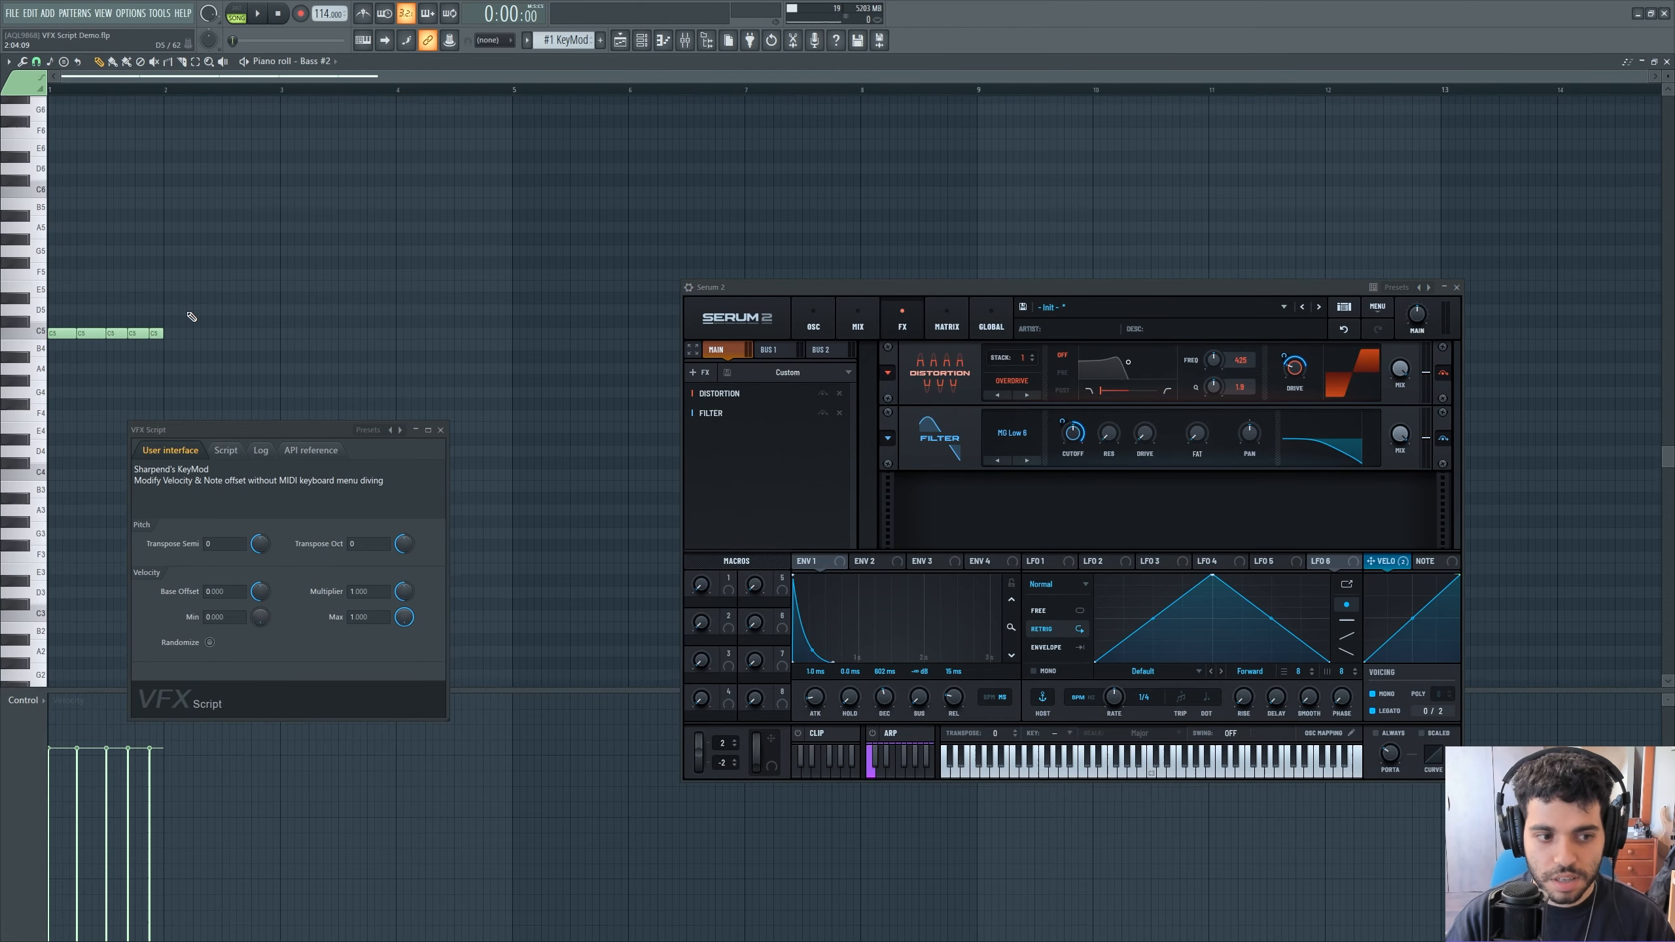
scroll(254, 304, up, 3)
scroll(147, 324, down, 3)
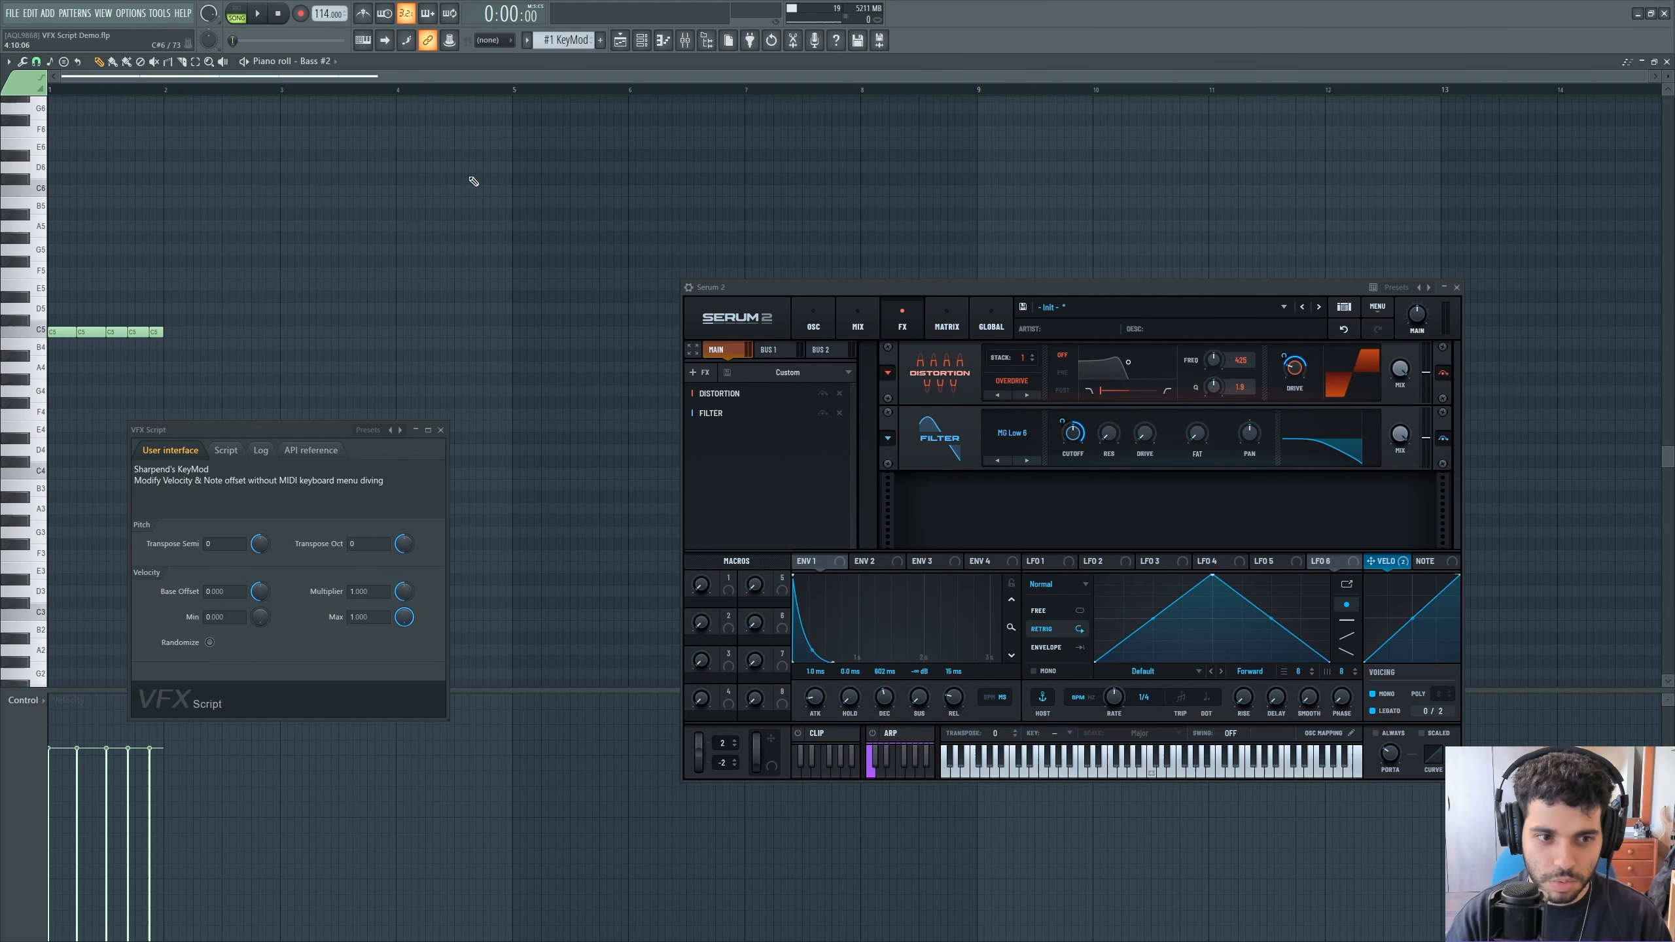
Step: Play the bass pattern while placing the Serum 2 and VFX Script windows next to each other over the piano roll
key(space)
drag(756, 286, 571, 197)
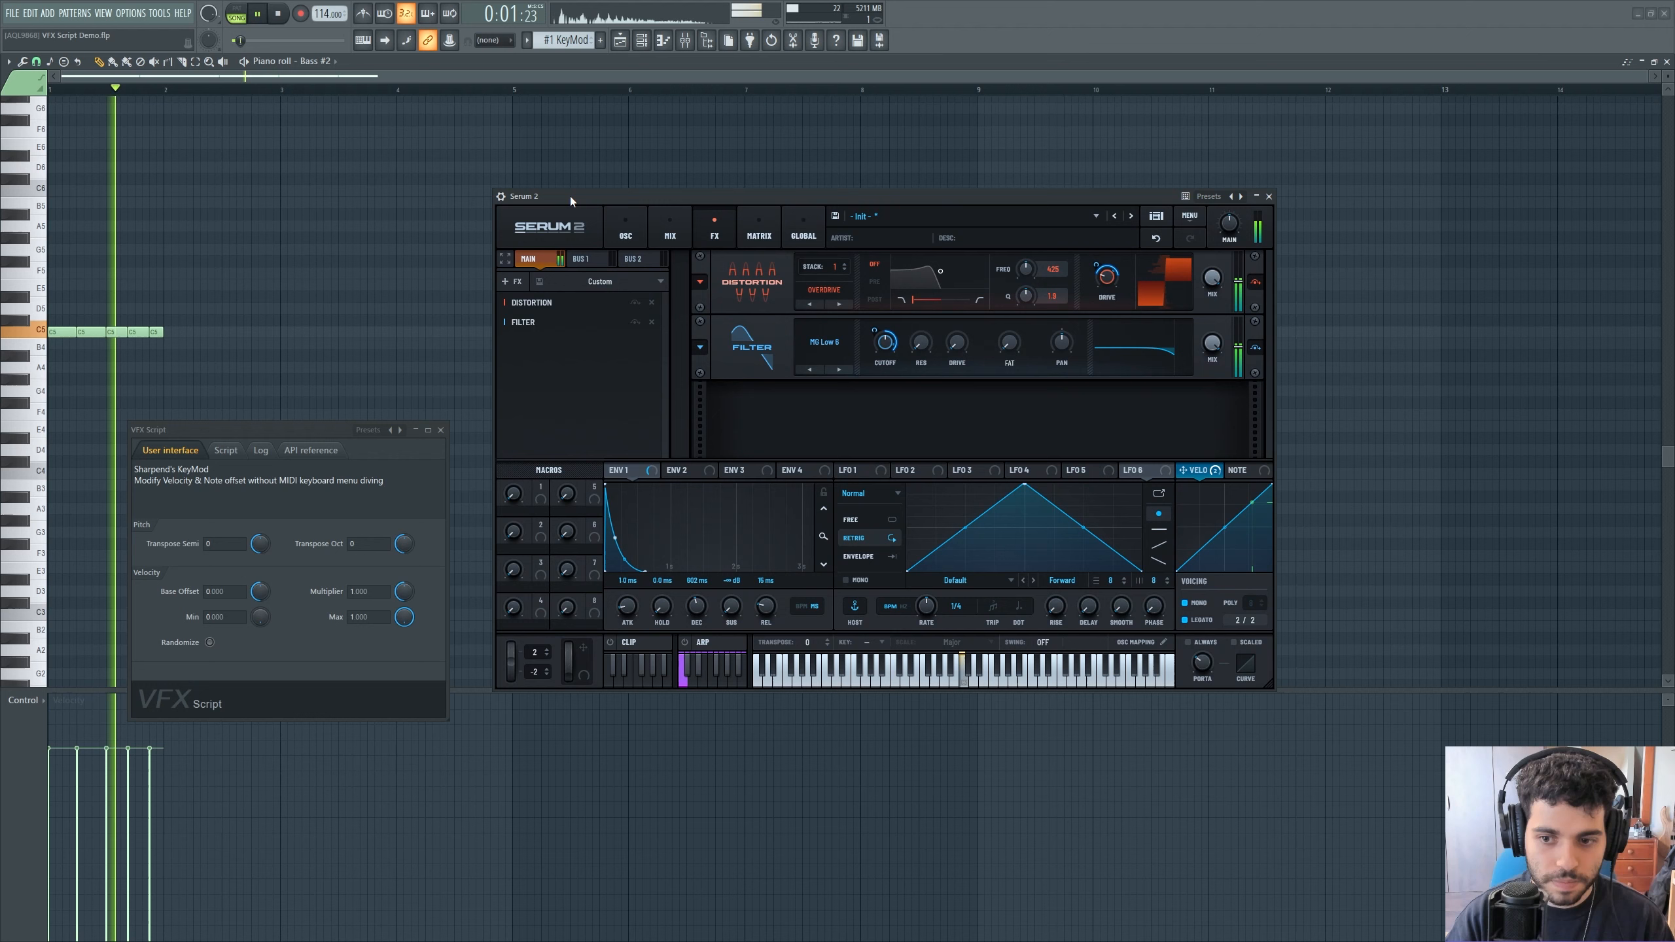
drag(275, 429, 335, 330)
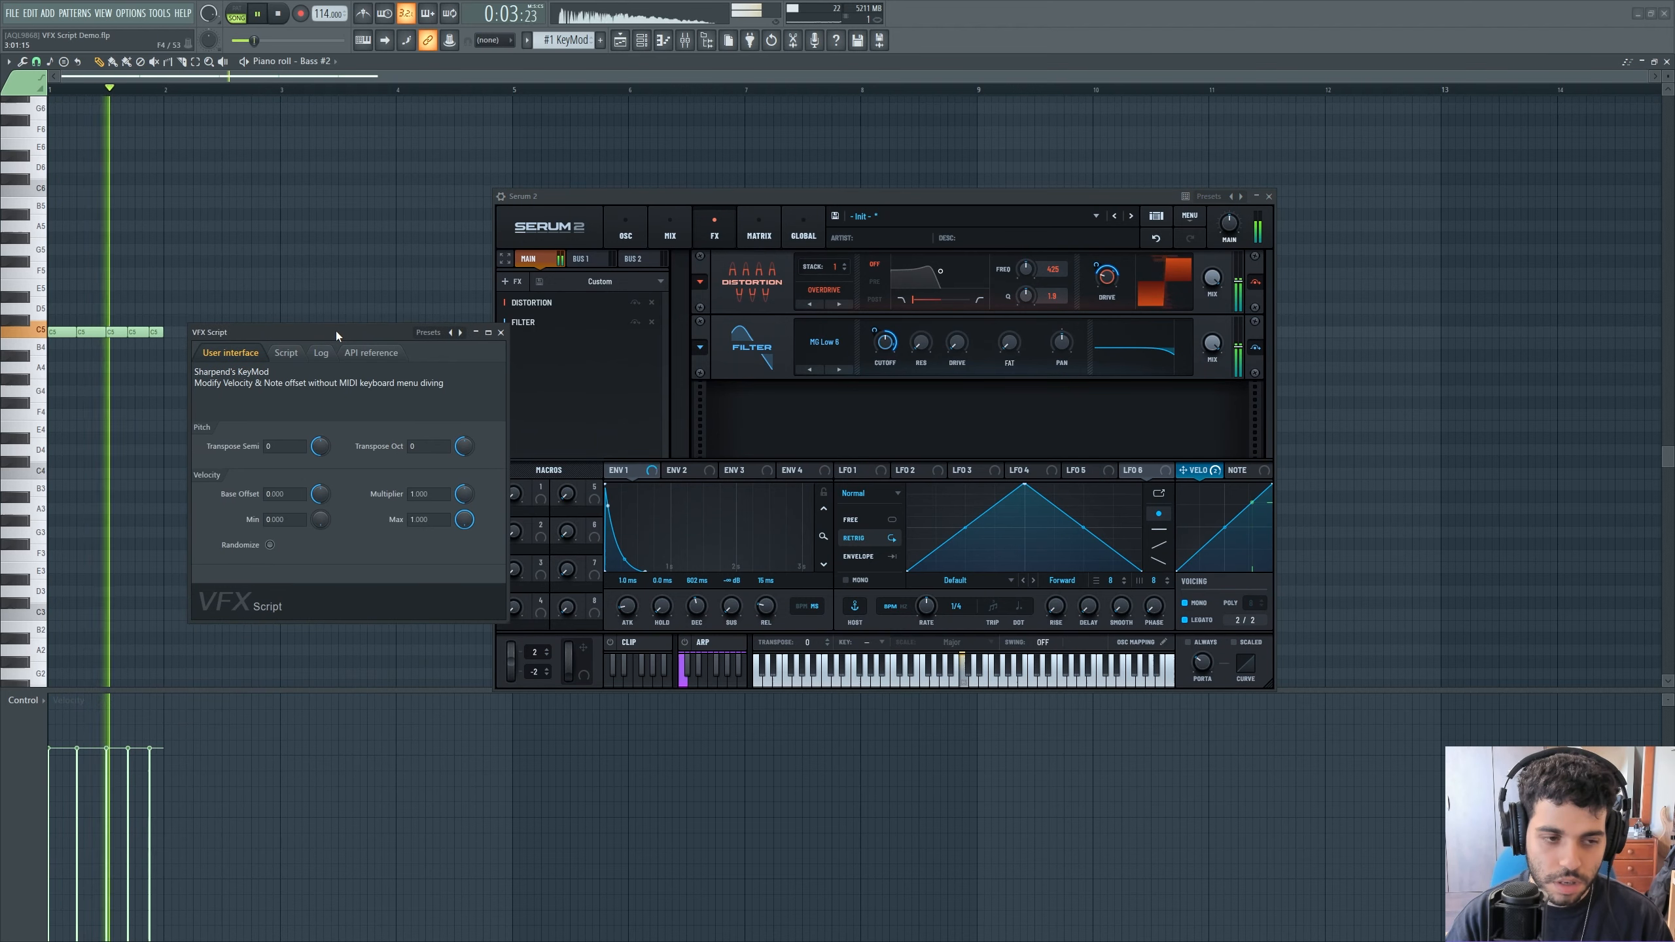
key(space)
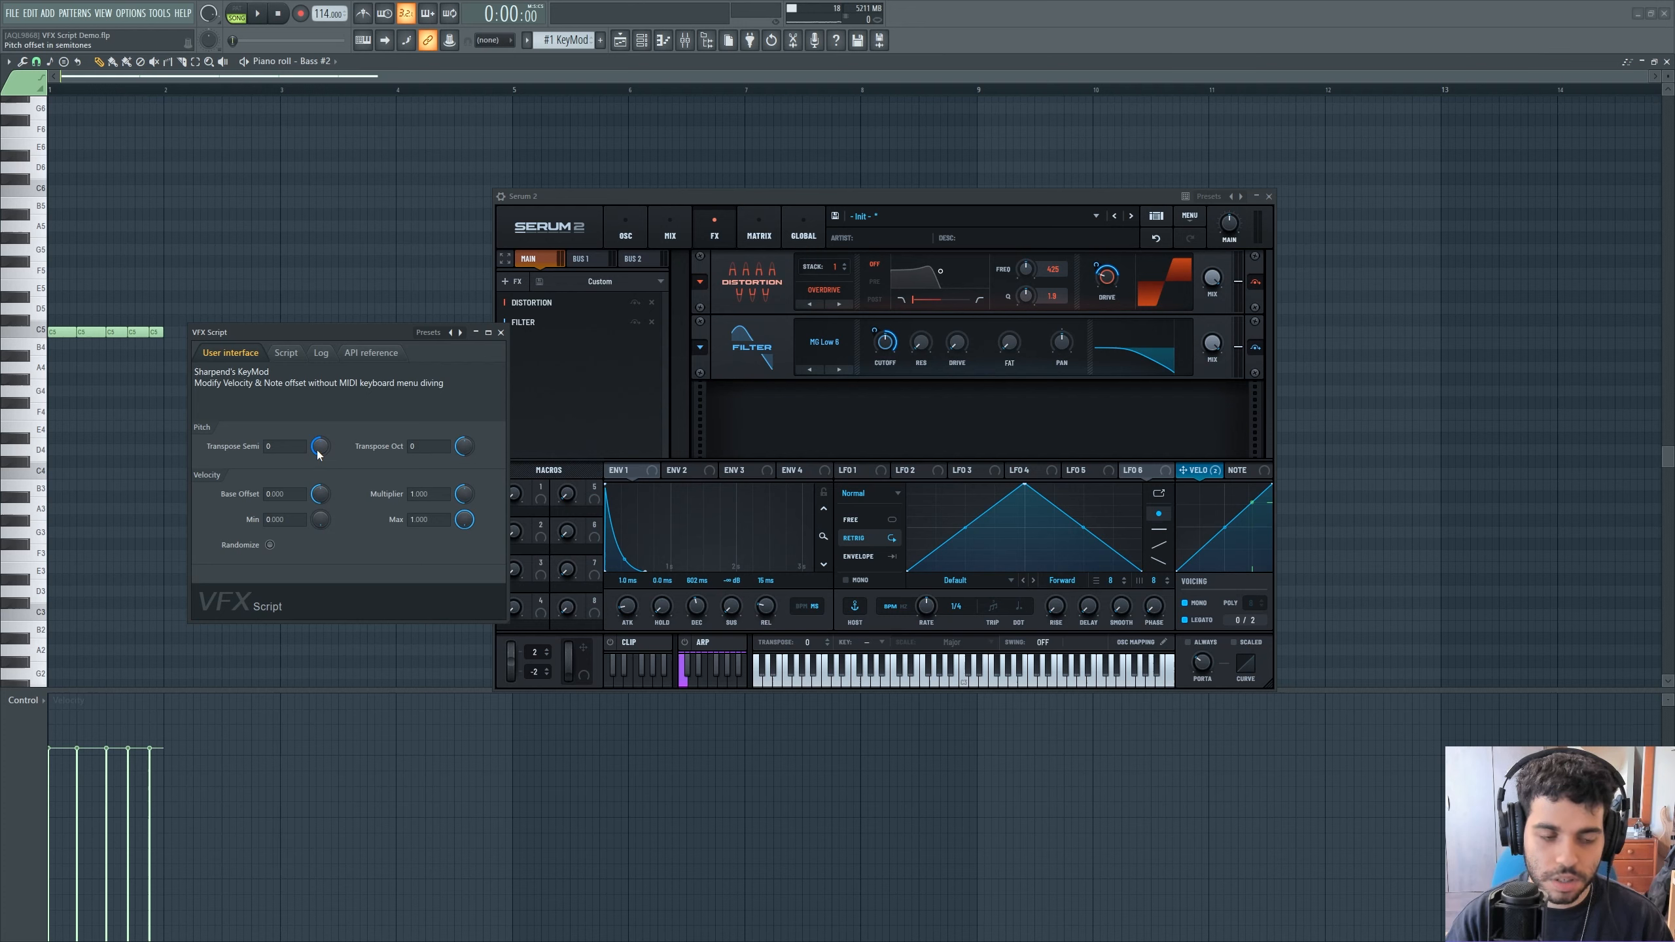
Step: Audition the bass pattern with KeyMod's Transpose Semi raised to 6 semitones
key(space)
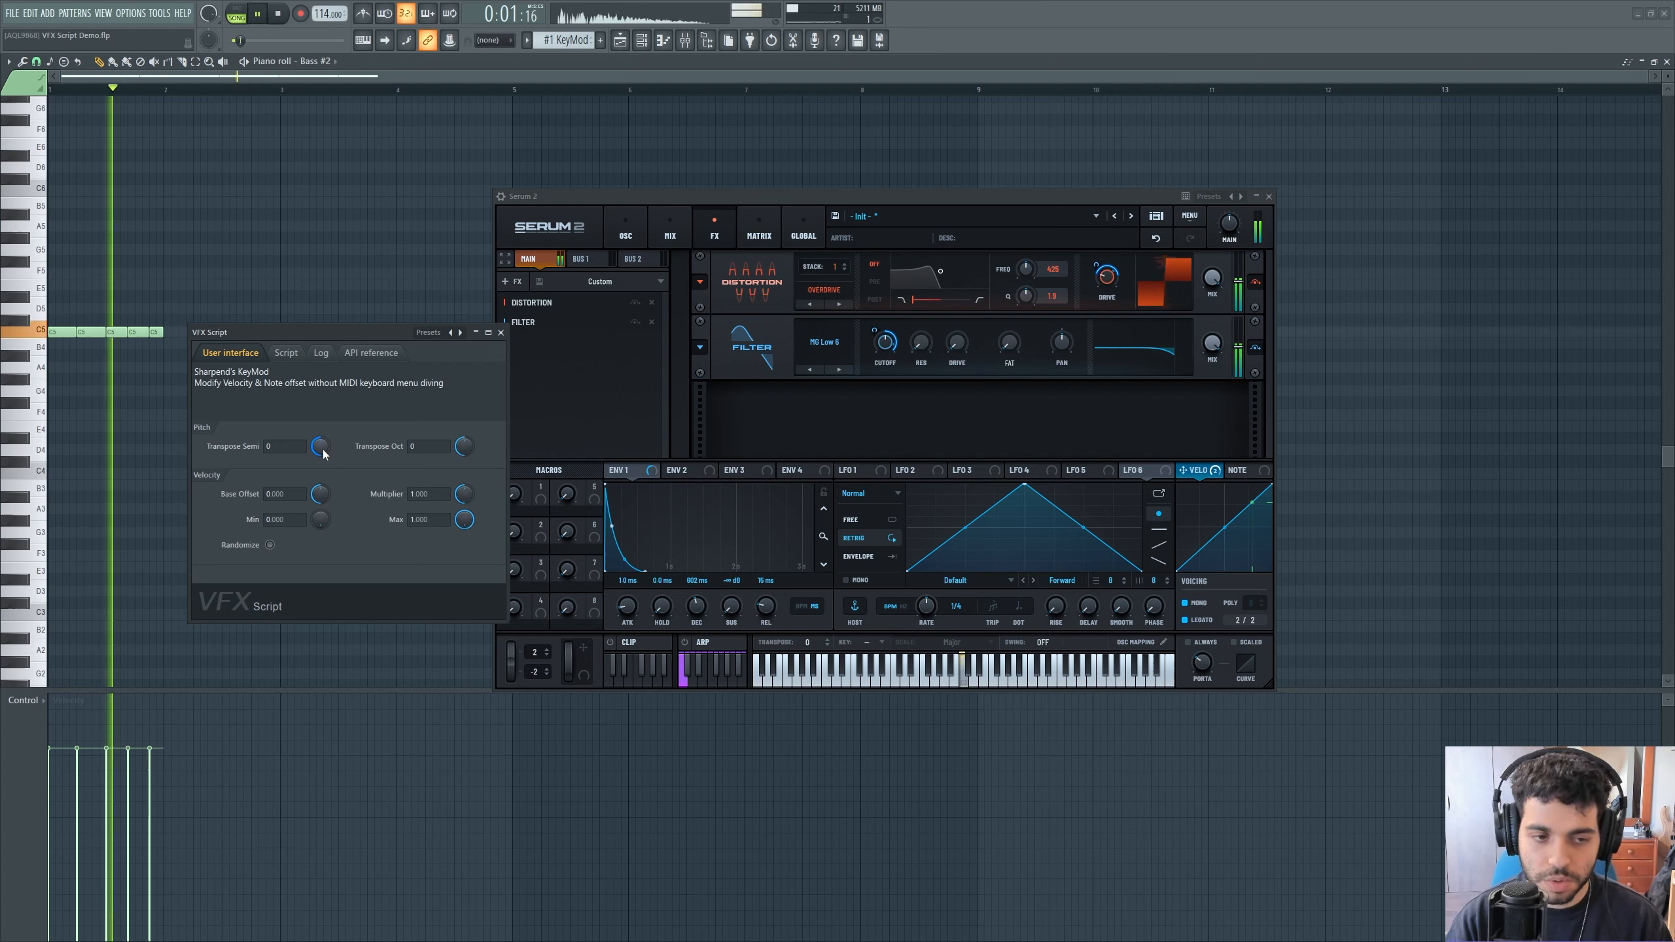
drag(323, 450, 323, 422)
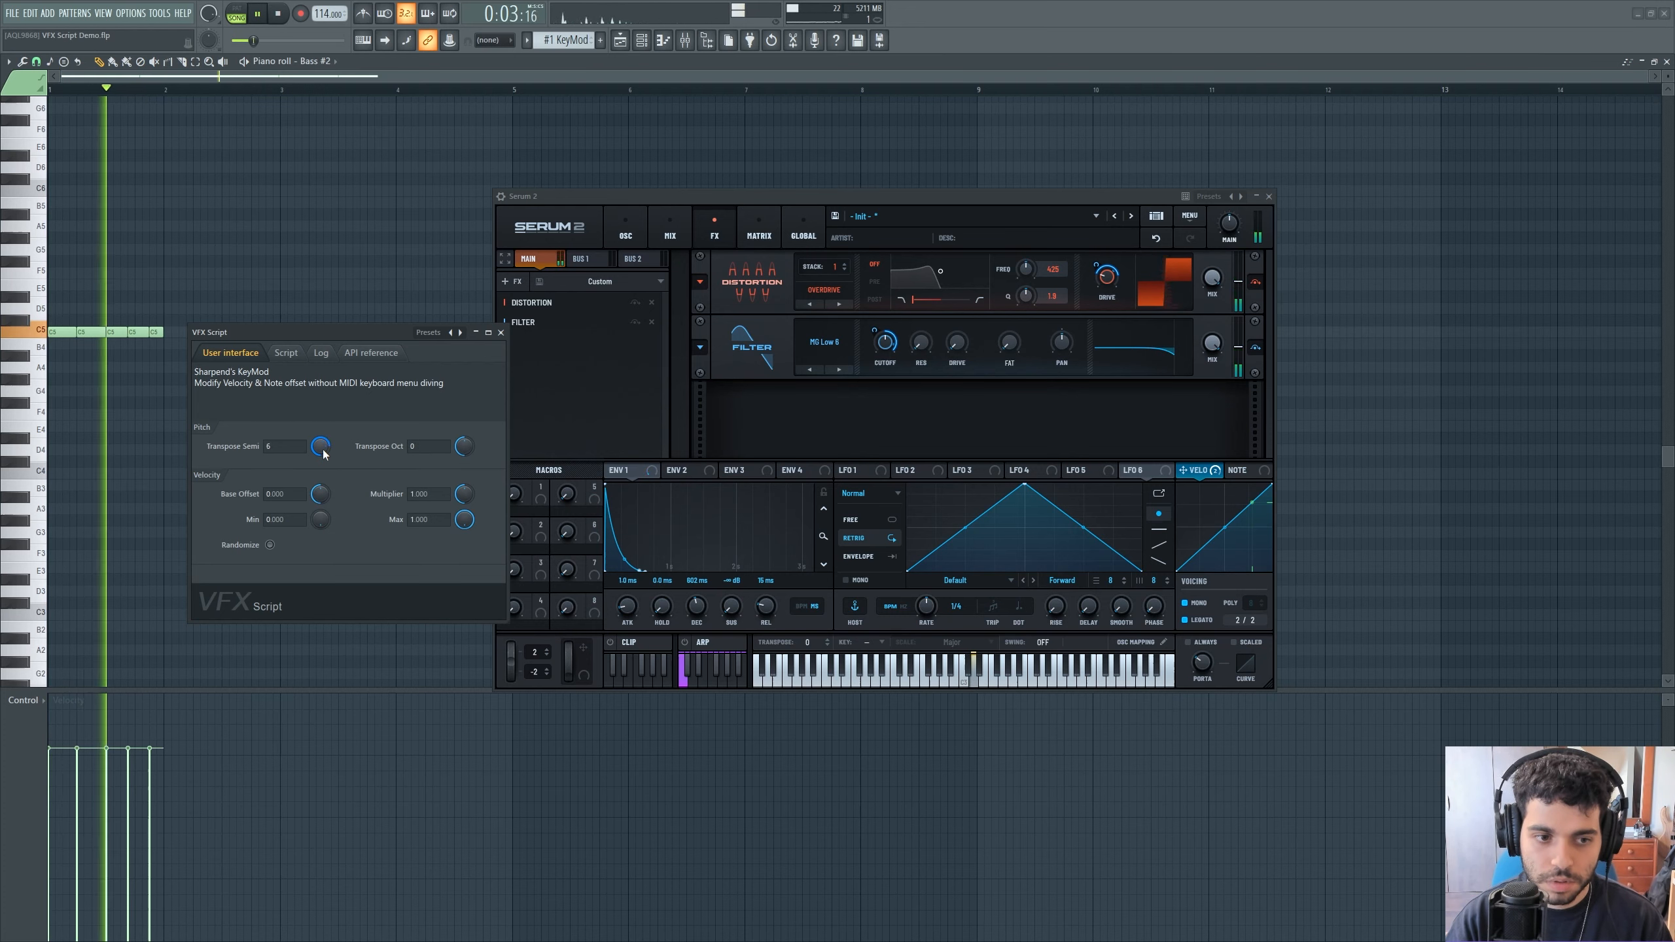
right_click(321, 451)
click(326, 454)
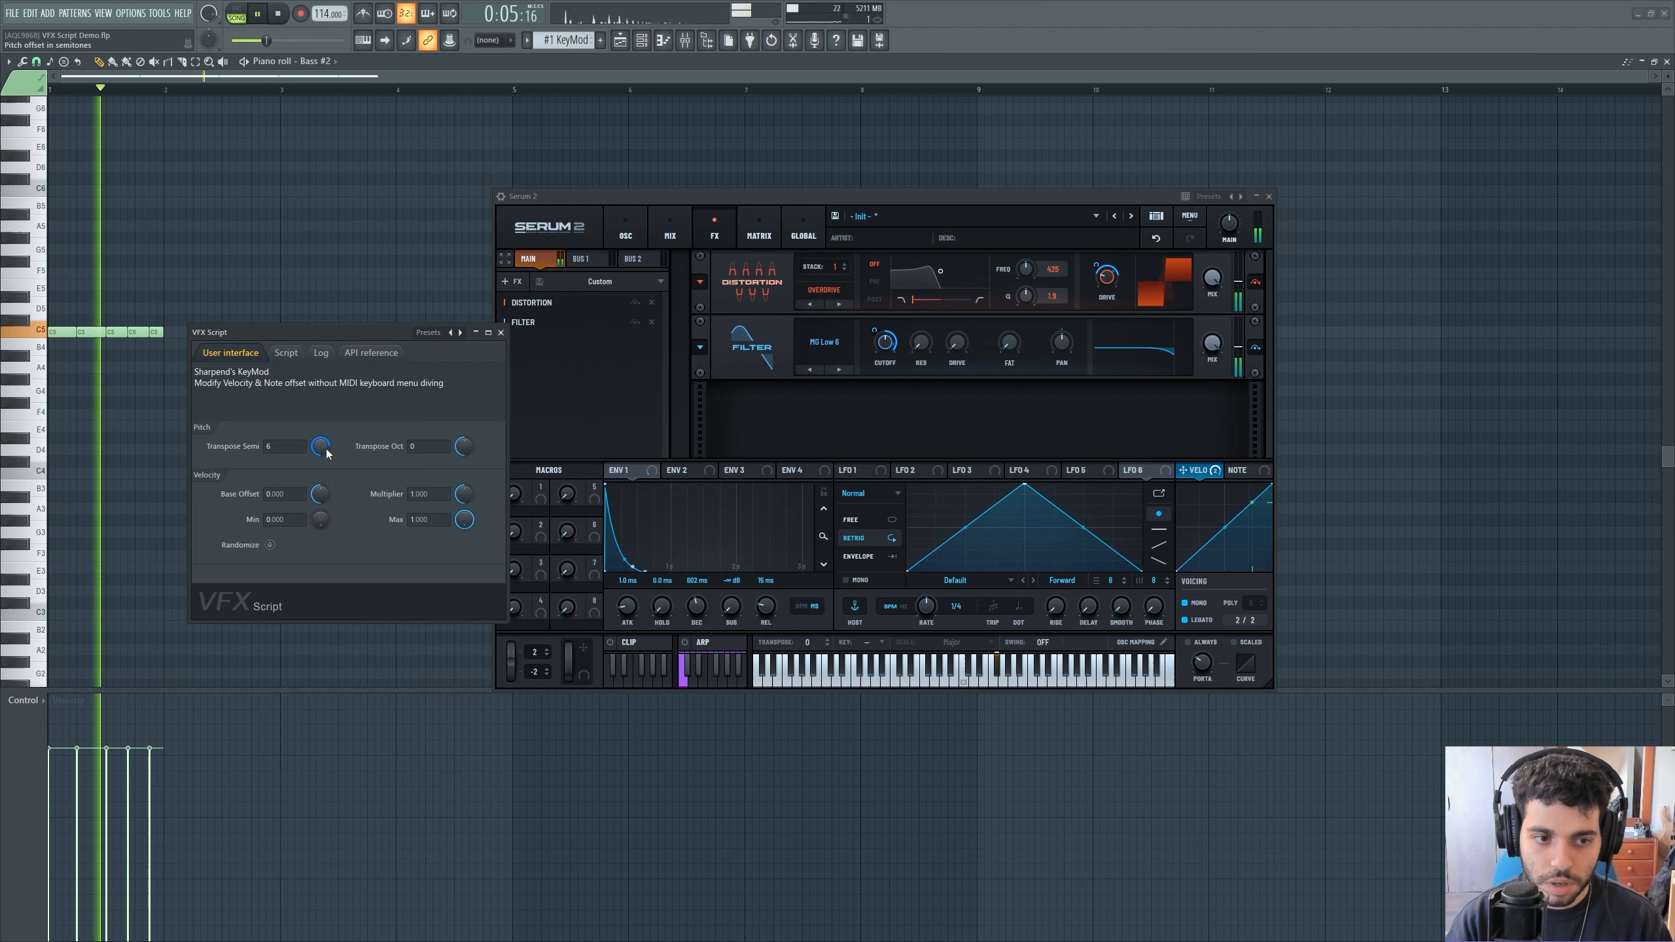
key(space)
Step: Audition the bass pattern with Transpose Semi turned down, and reset it to 0
drag(326, 453, 320, 508)
key(space)
right_click(320, 447)
click(341, 455)
key(space)
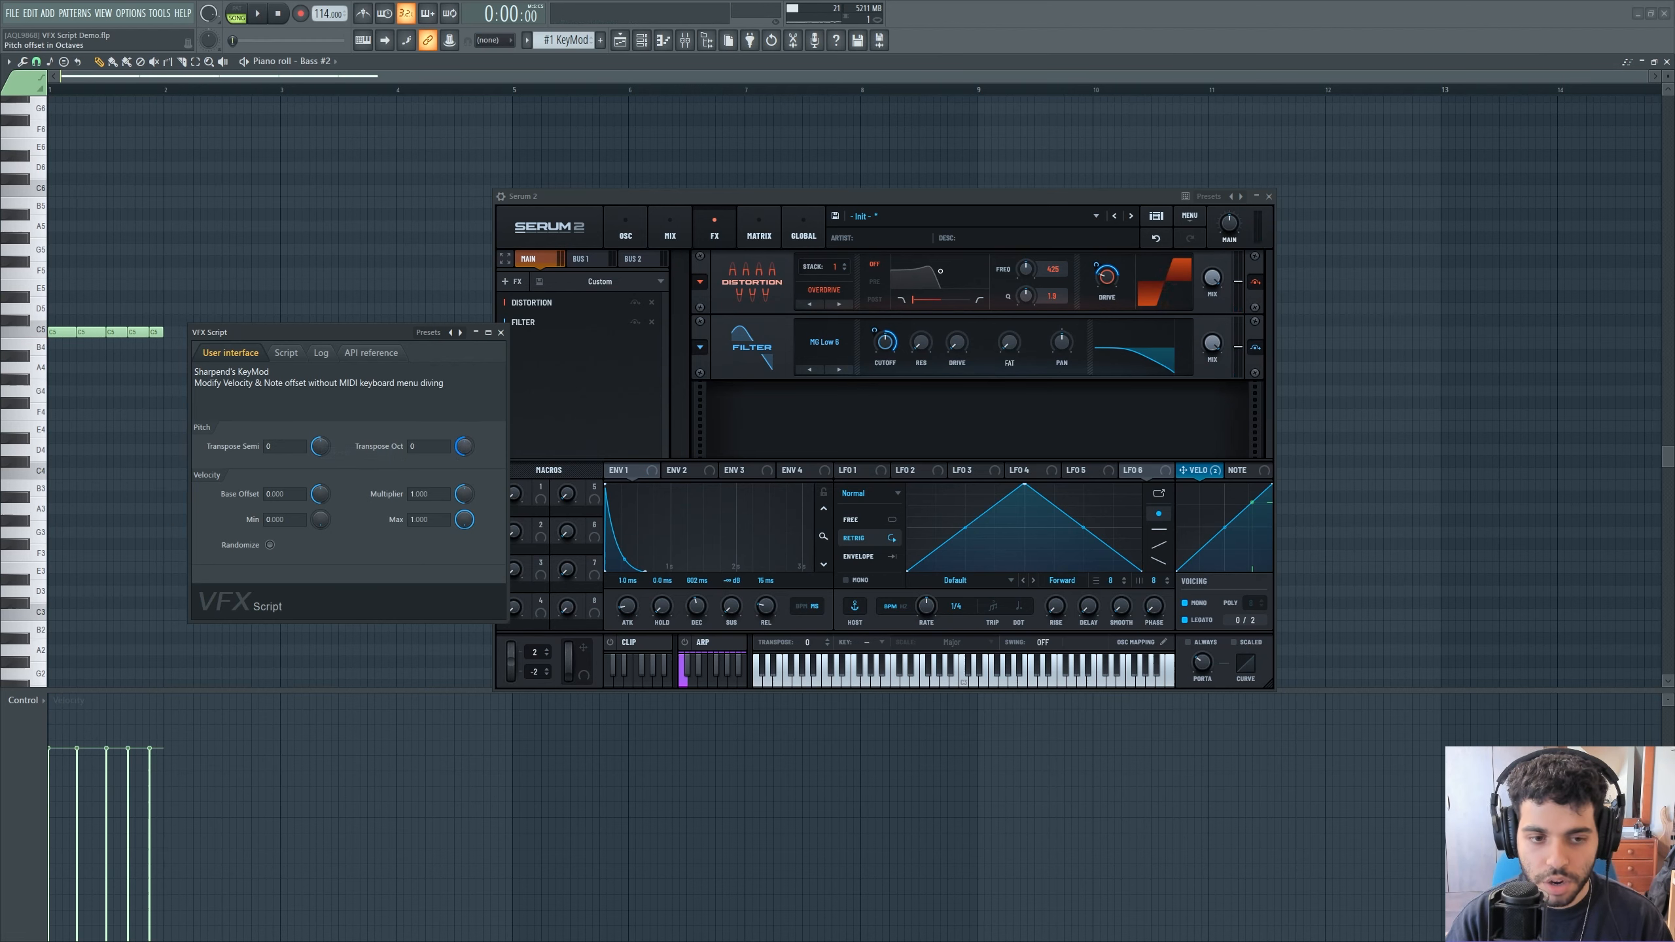
Step: Audition the bass pattern with Transpose Oct at 1 and -2, and return it to 0
key(space)
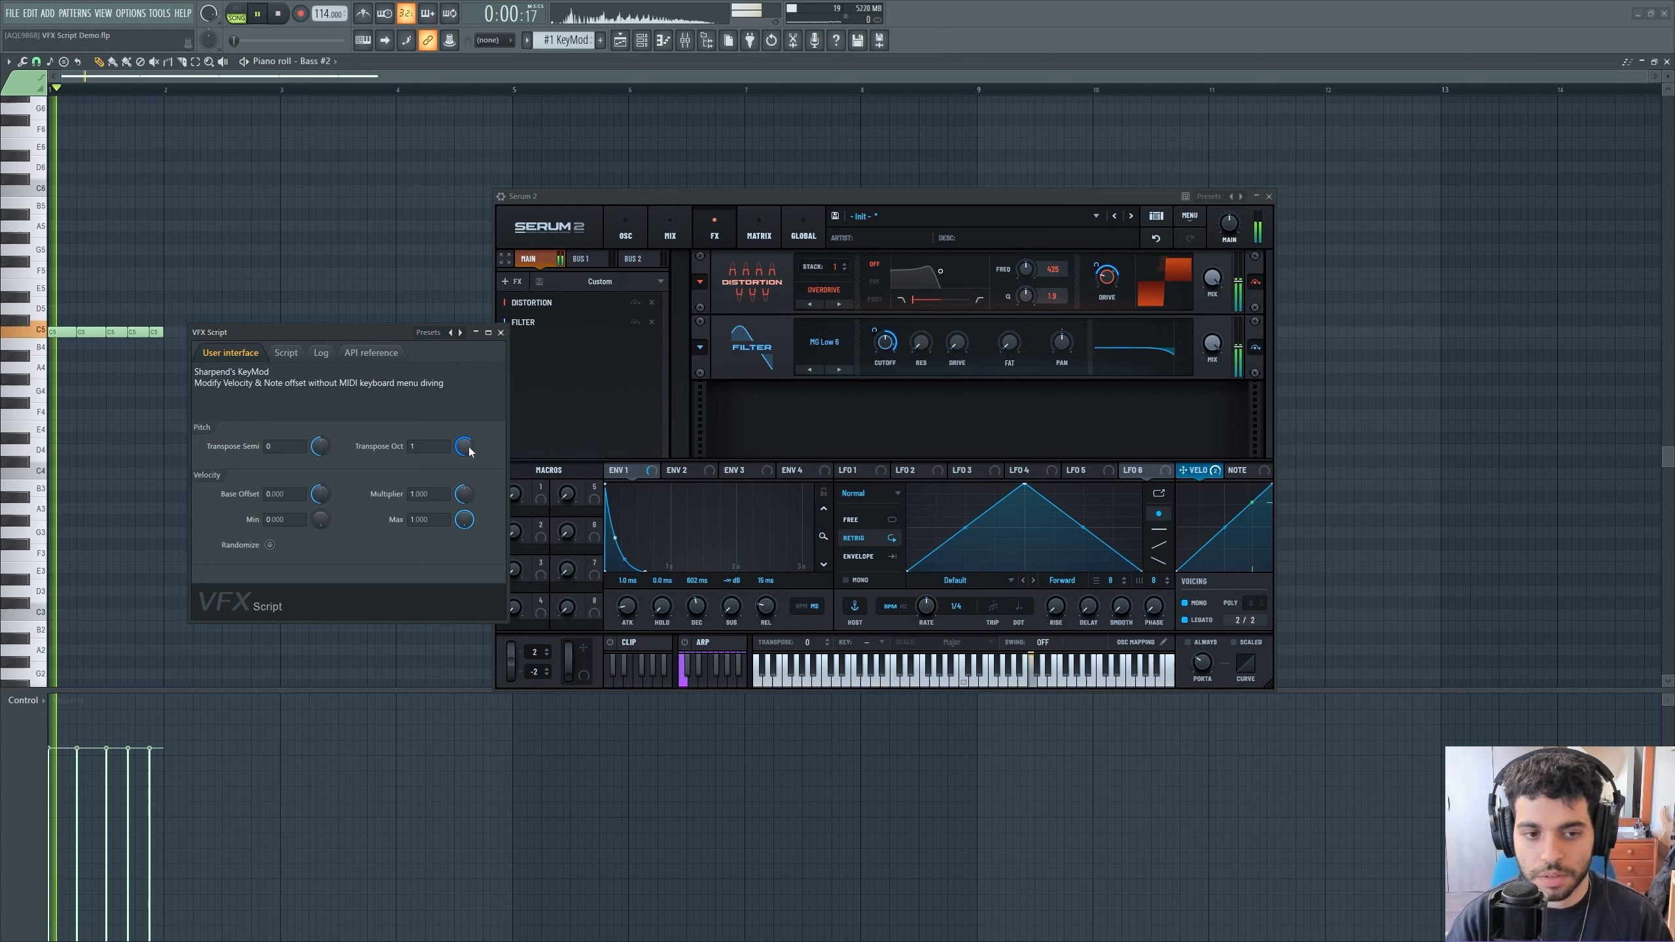
drag(466, 448, 466, 507)
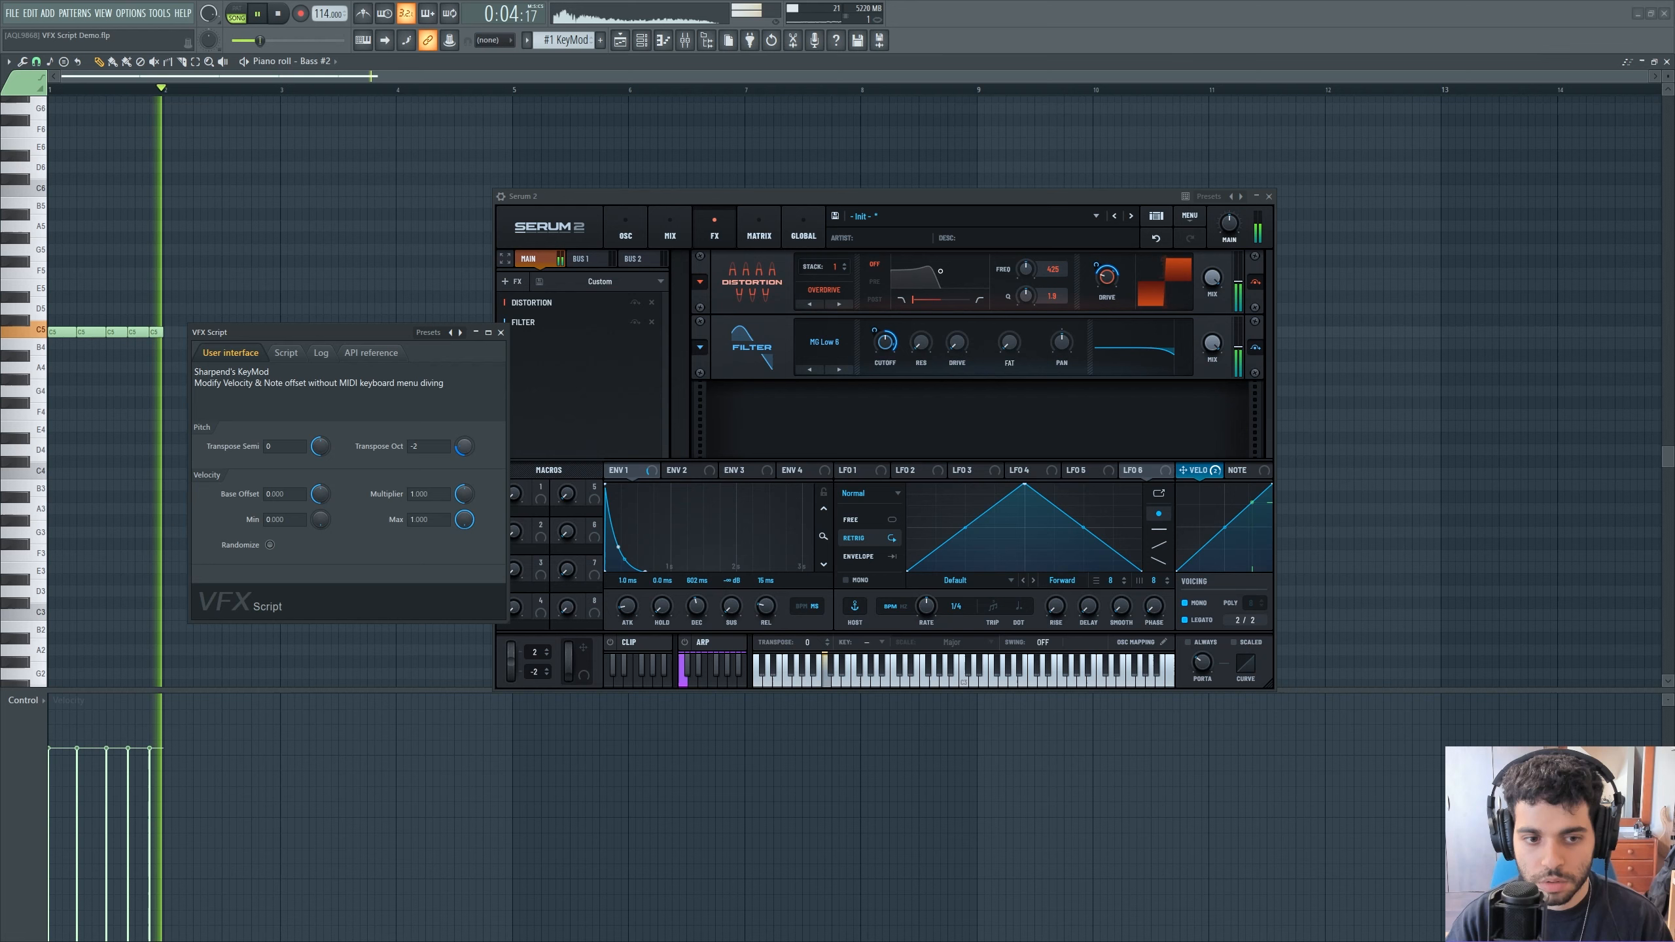
mouse_move(465, 448)
mouse_down()
mouse_move(465, 426)
mouse_move(465, 440)
mouse_up()
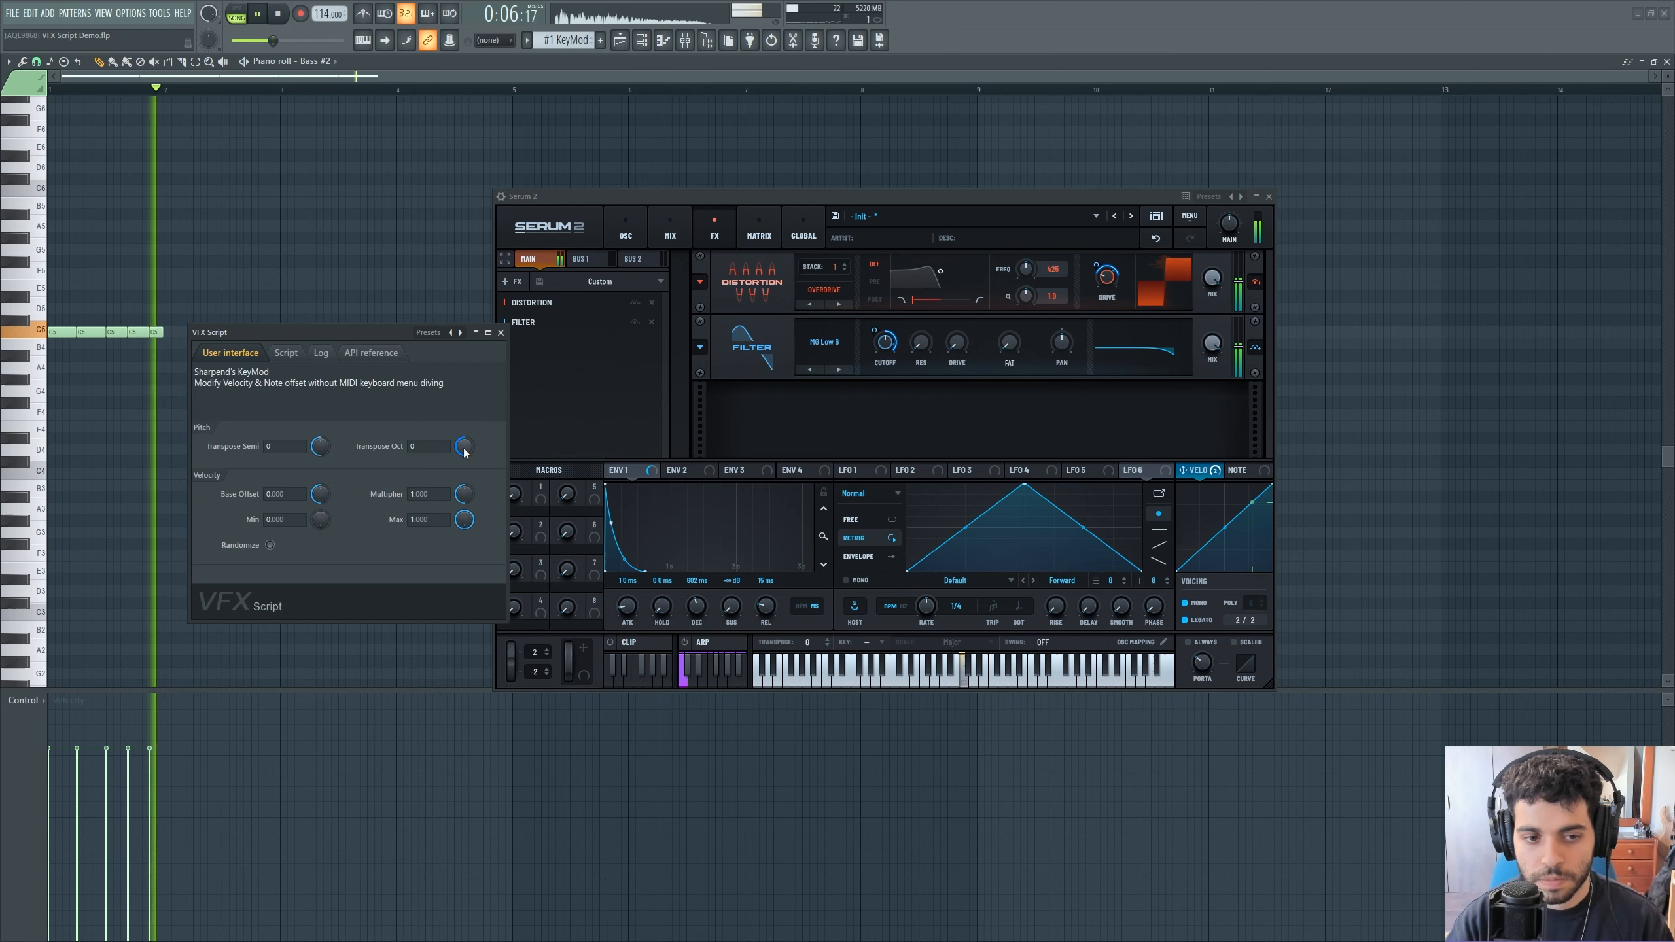
key(space)
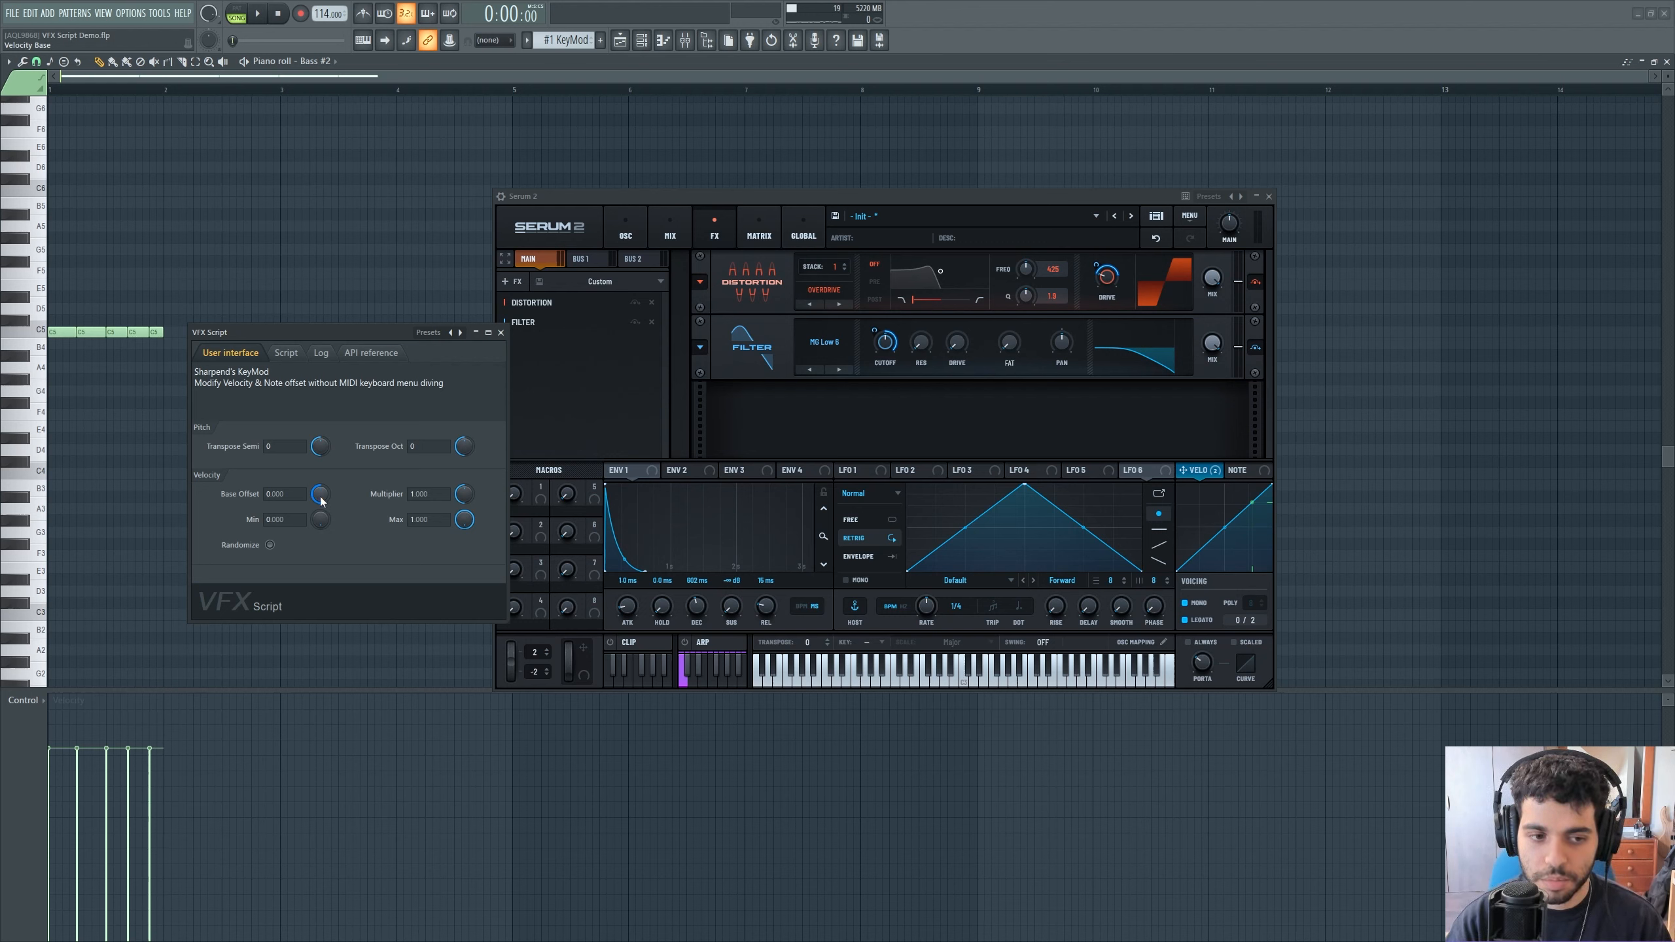
Step: Audition the pattern with the velocity Base Offset raised to about 0.23, and bring it back to about 0
key(space)
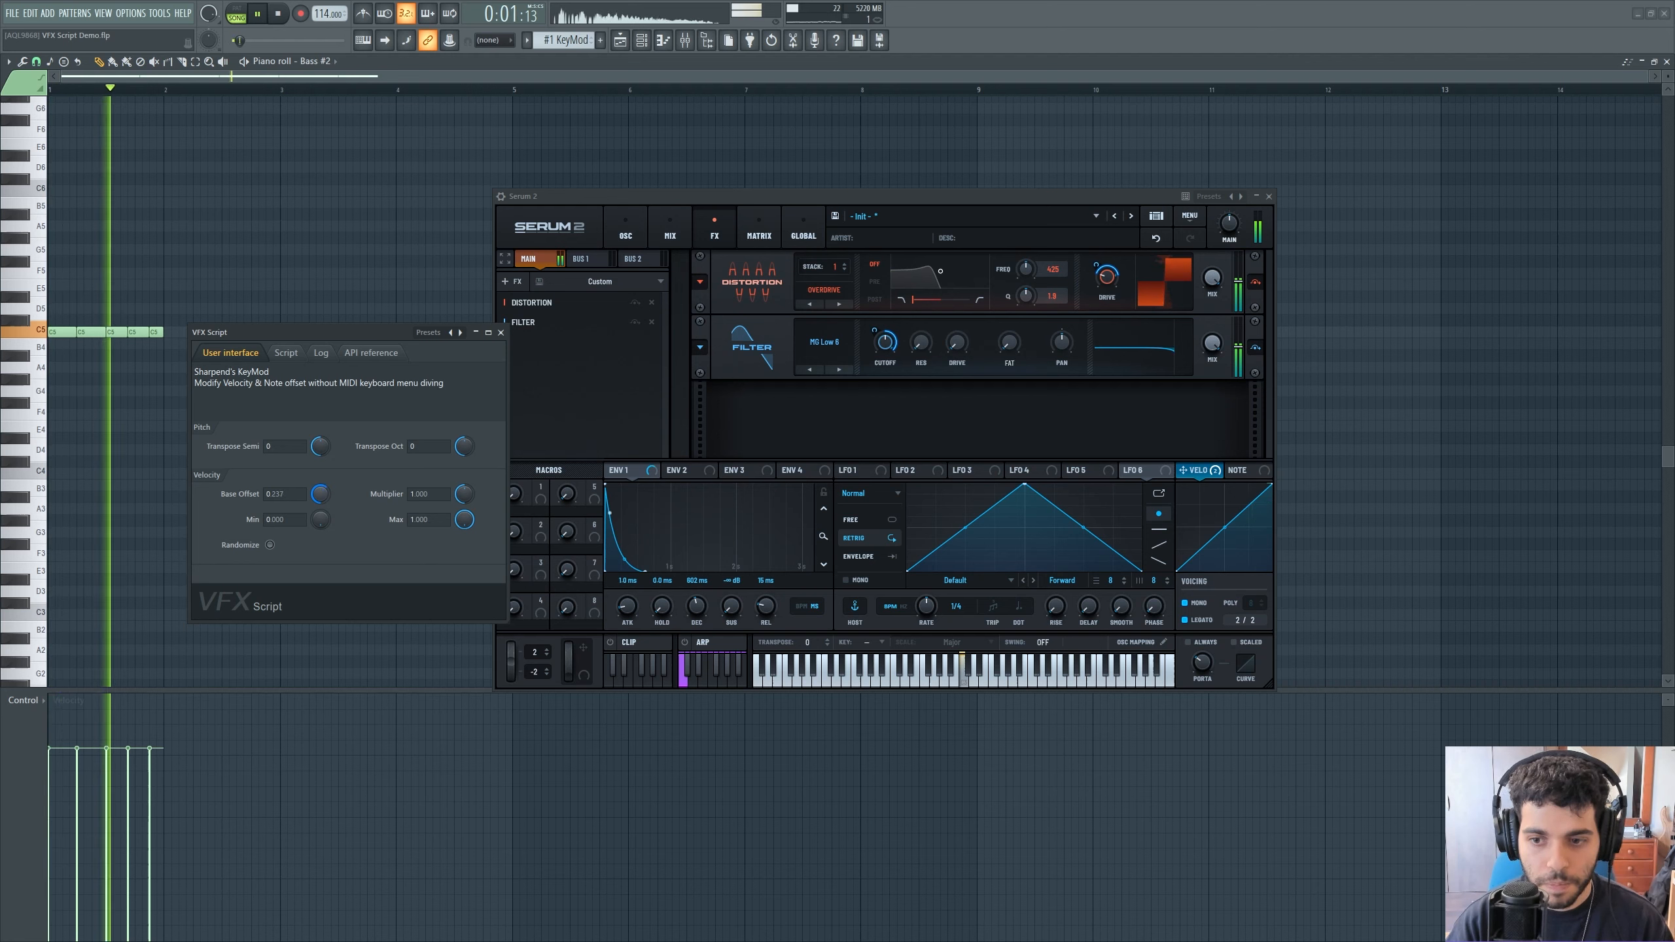
mouse_move(322, 502)
mouse_down()
mouse_move(322, 482)
mouse_move(321, 508)
mouse_up()
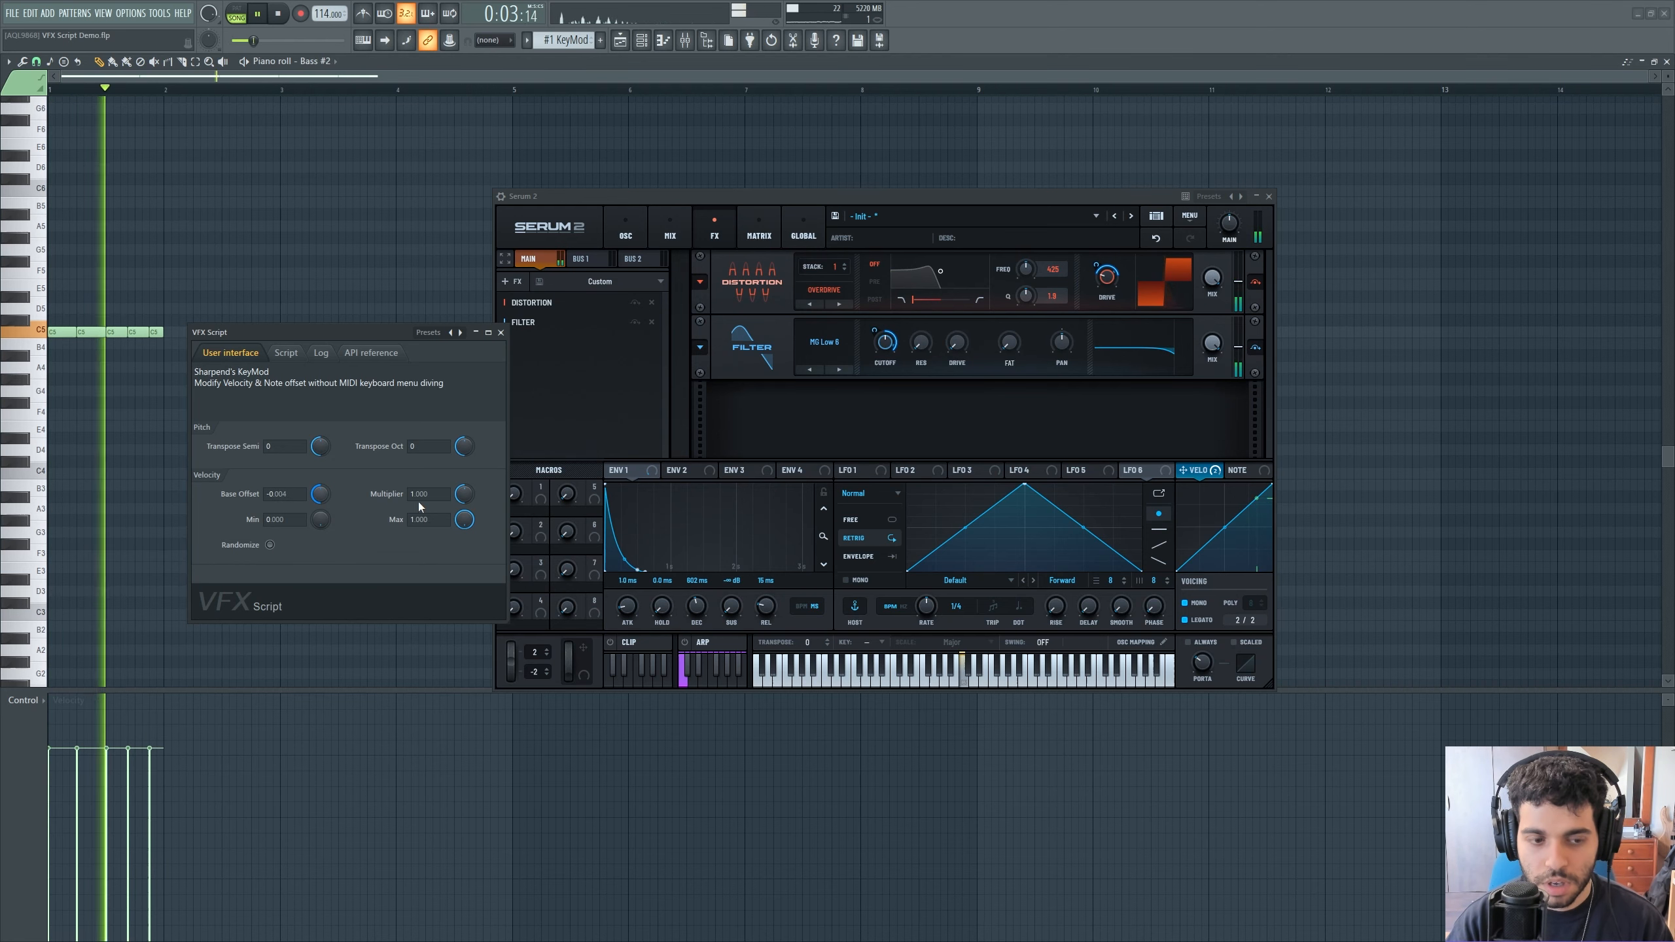
key(space)
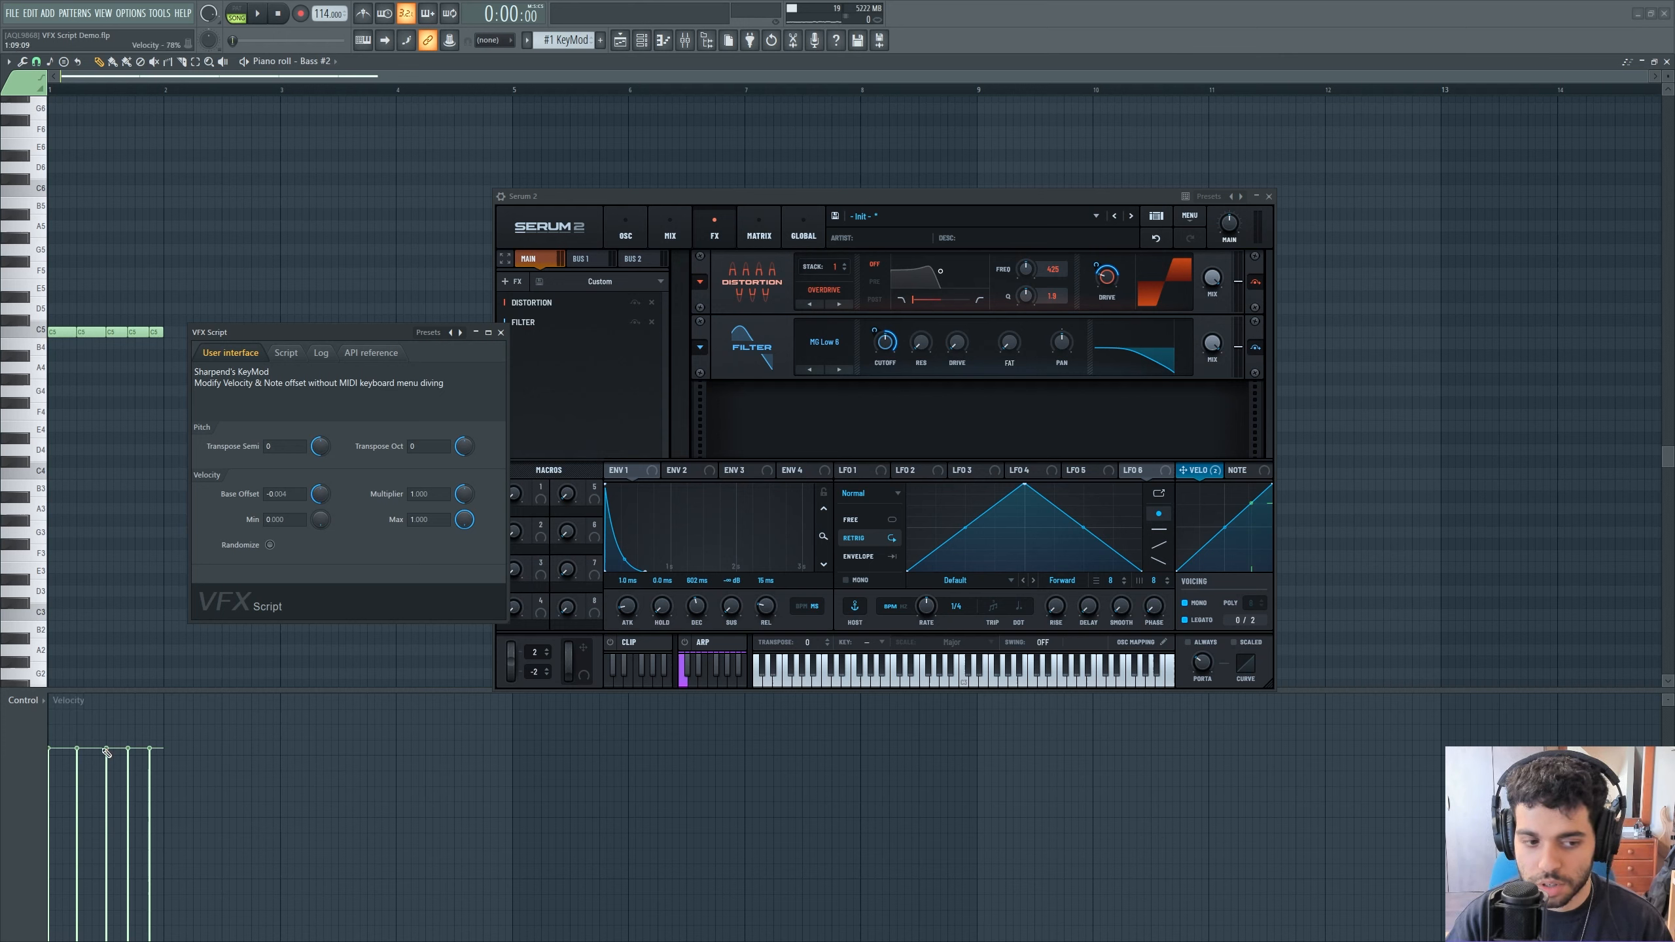
Step: Lower the velocity Base Offset to -0.725 and on to -1.000, auditioning the bass pattern at each setting
key(space)
drag(321, 494, 320, 558)
key(space)
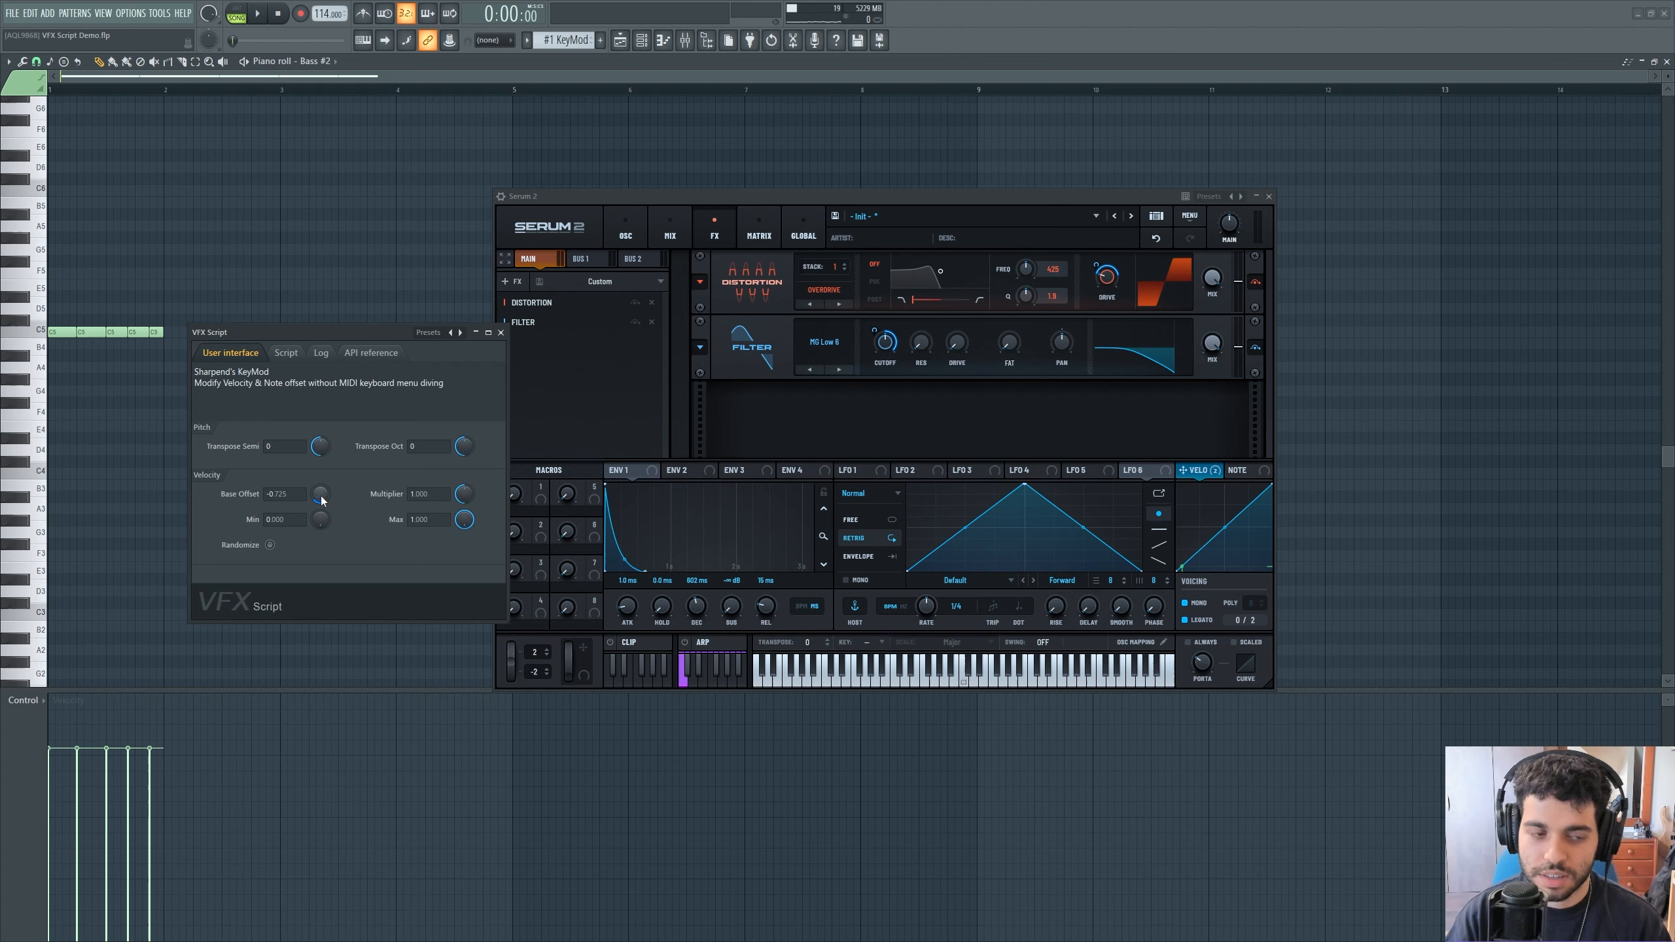
drag(321, 500, 322, 521)
key(space)
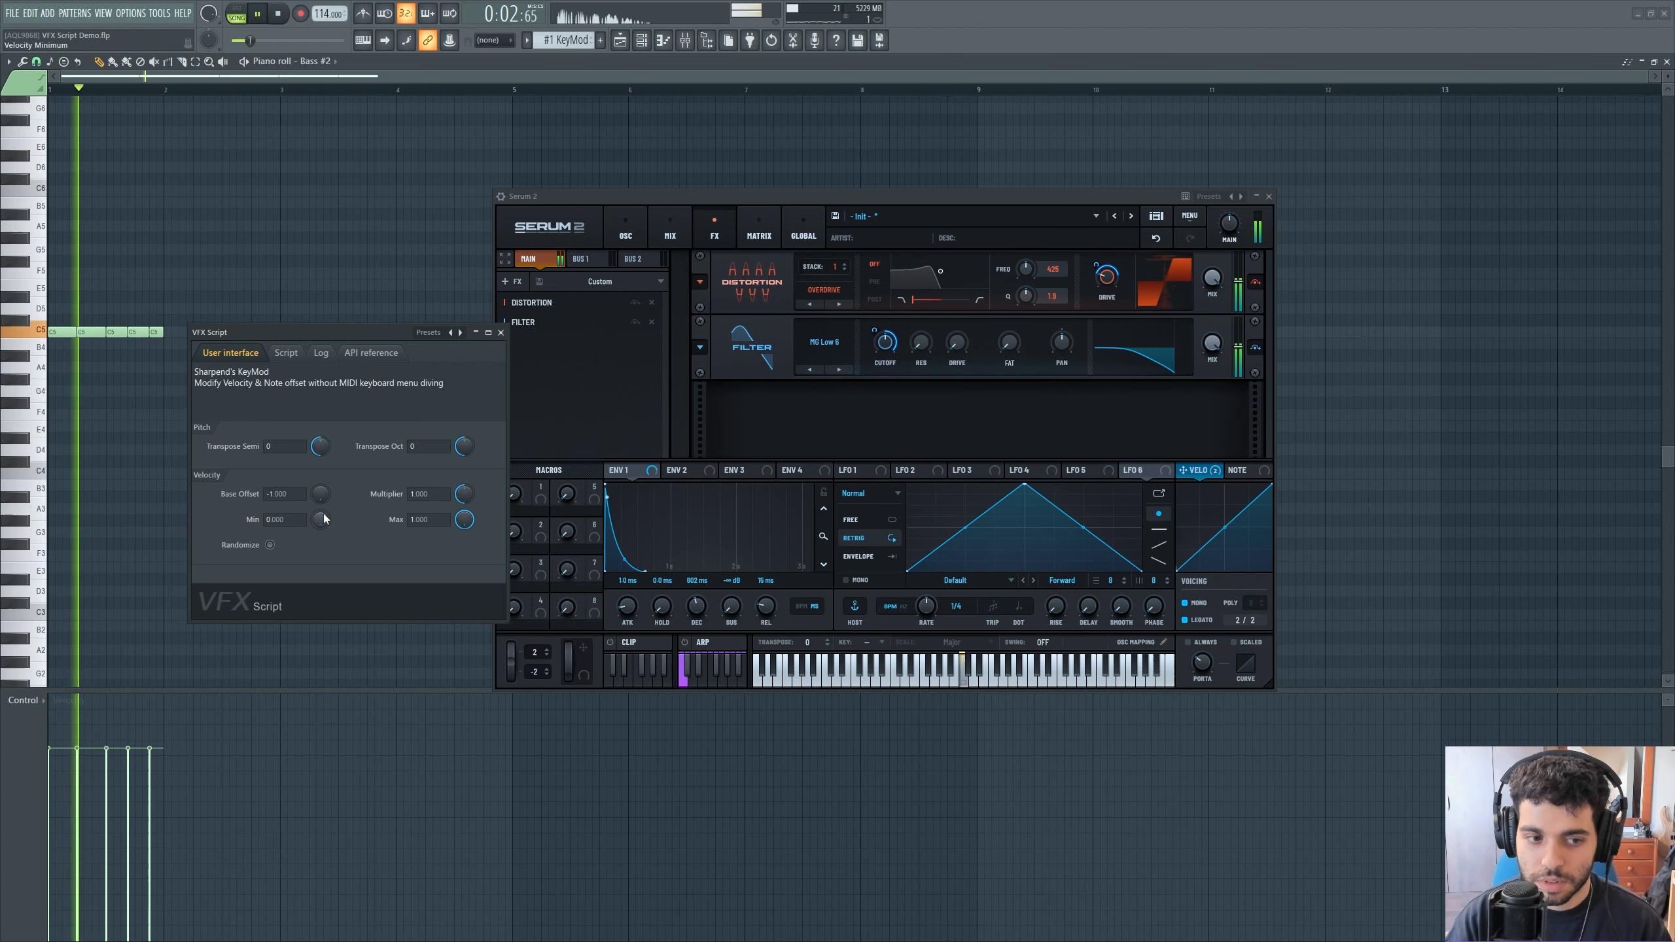
key(space)
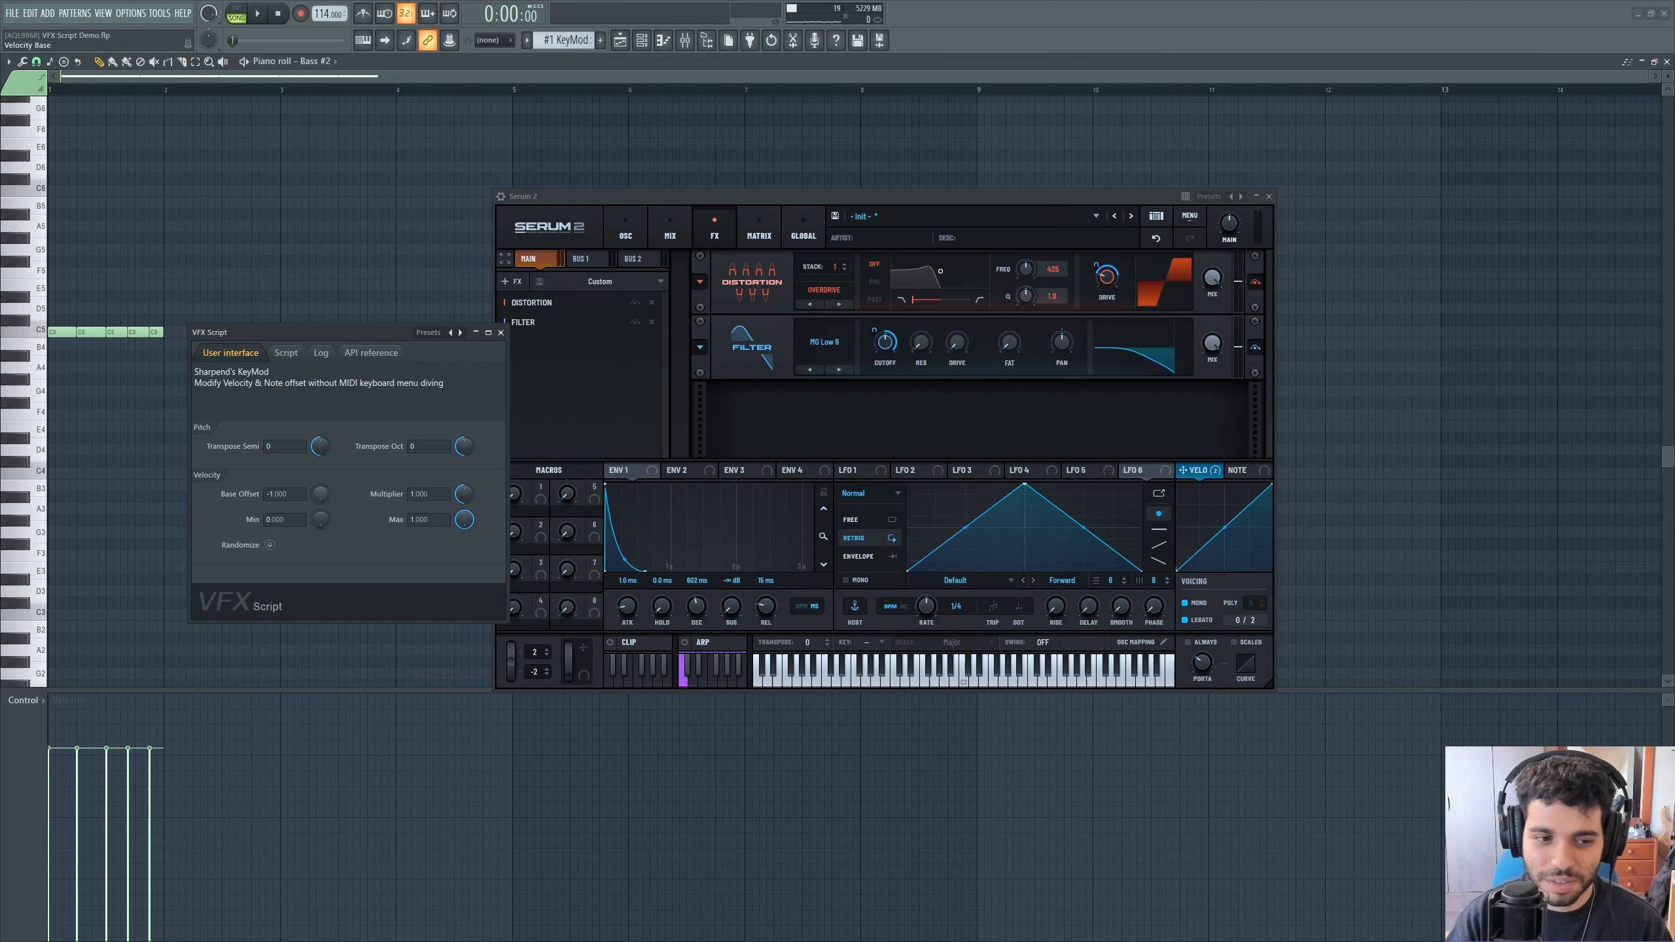
Step: Play the bass pattern again and reset the velocity Base Offset to 0.000
scroll(322, 497, down, 1)
key(space)
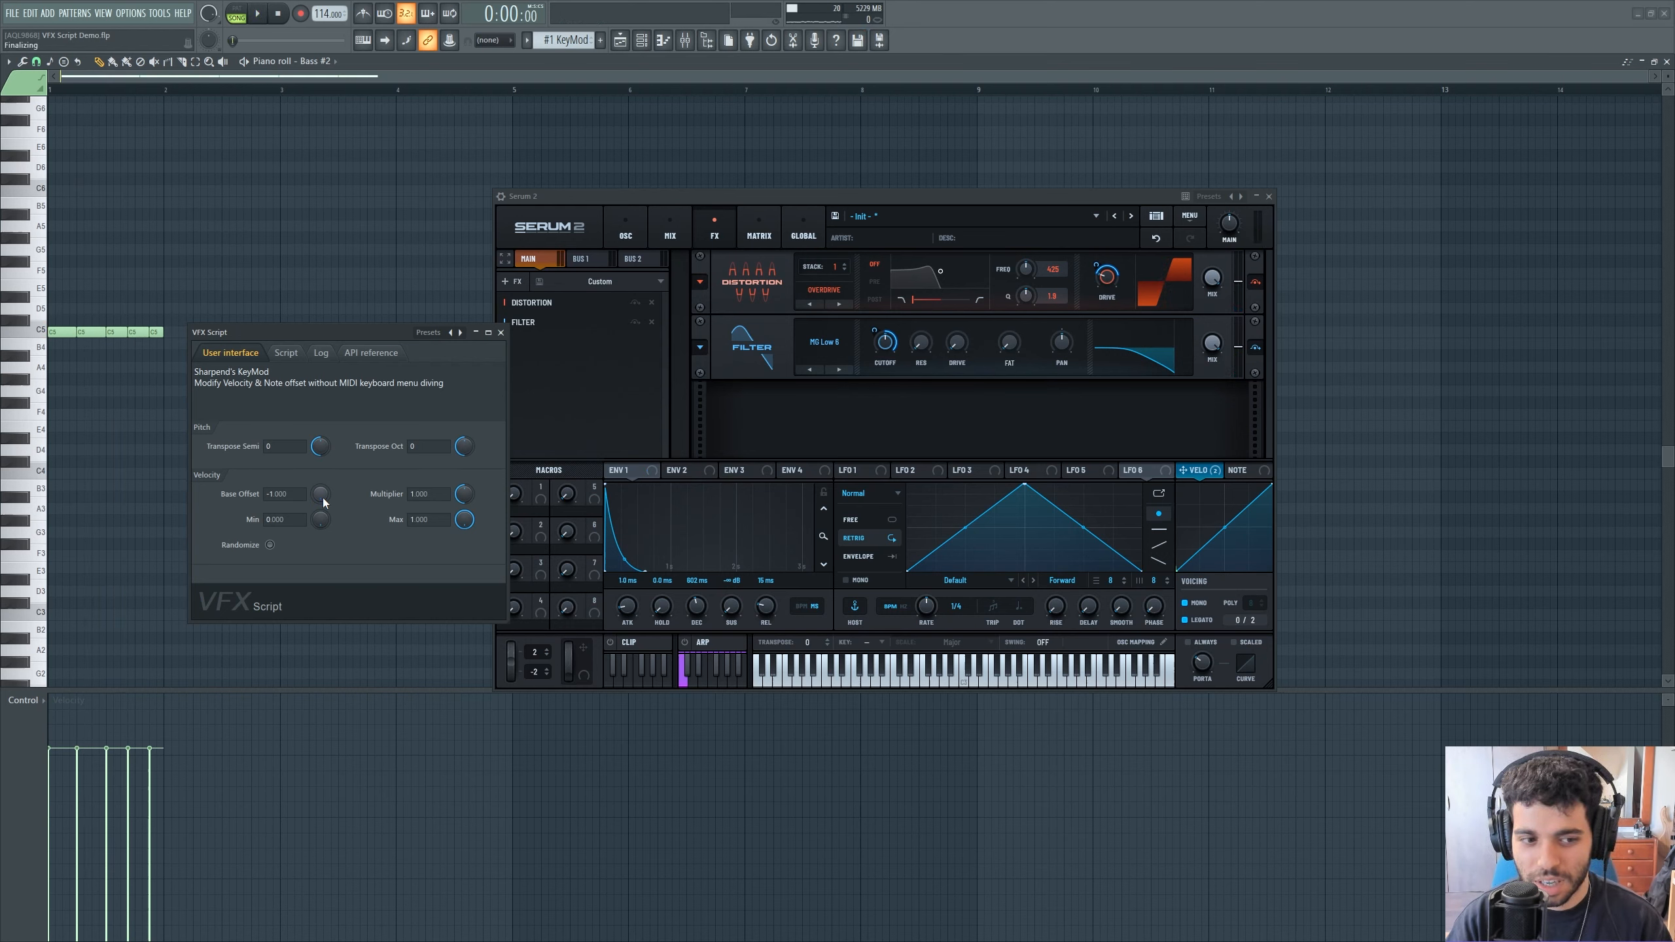
key(space)
right_click(322, 495)
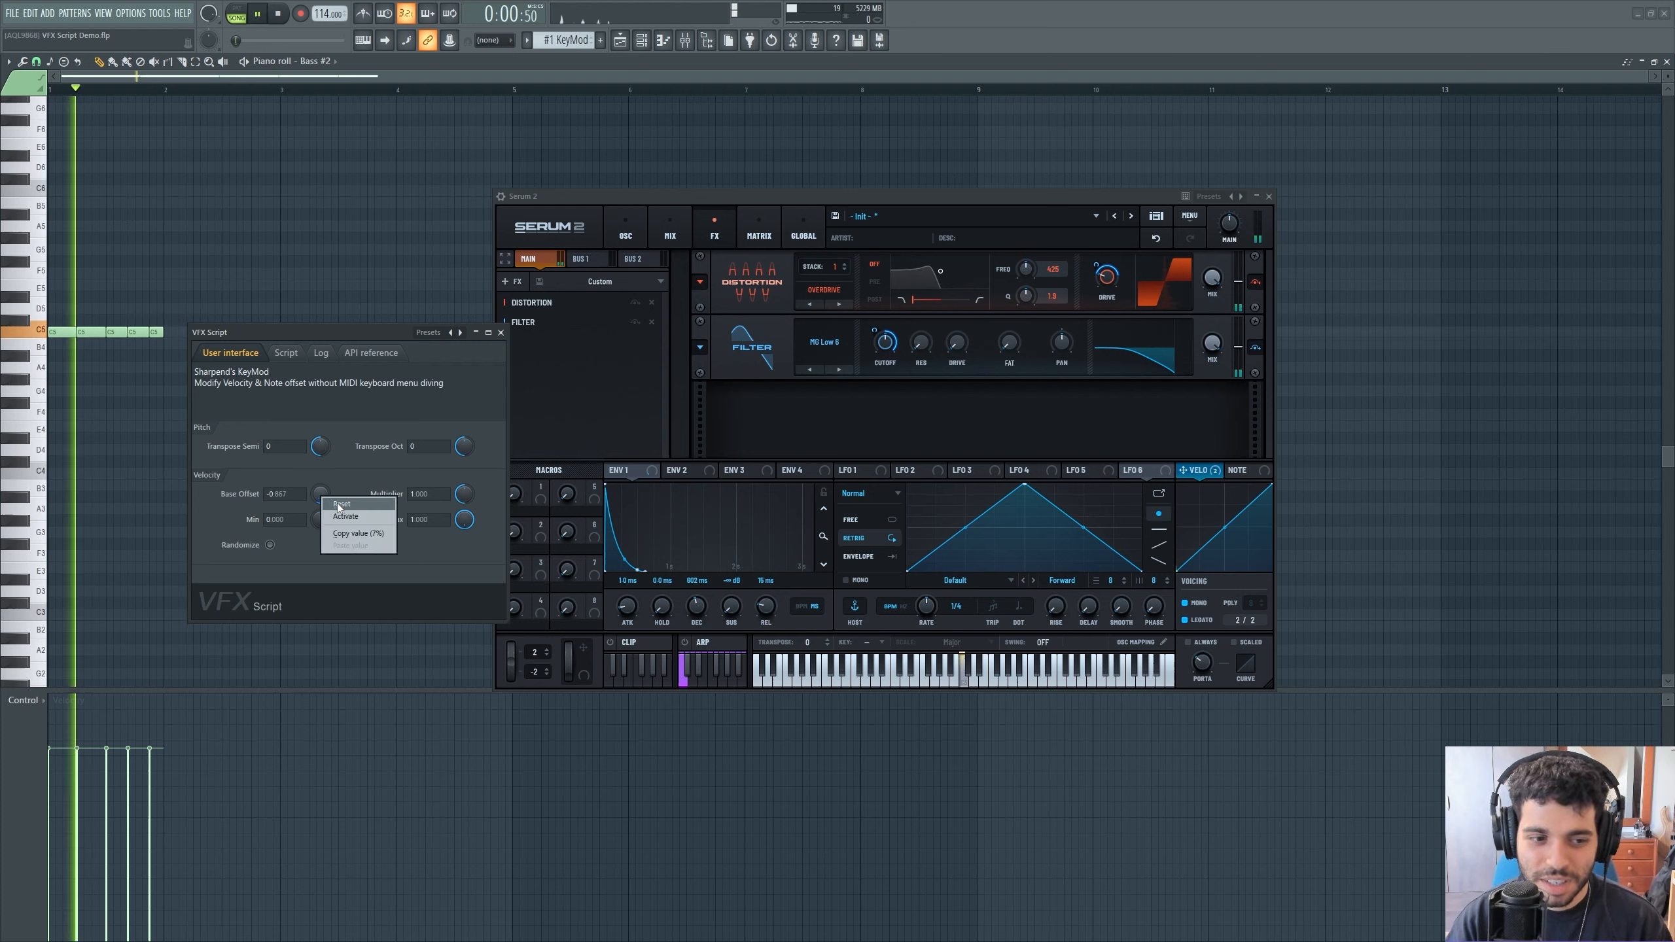
click(343, 505)
key(space)
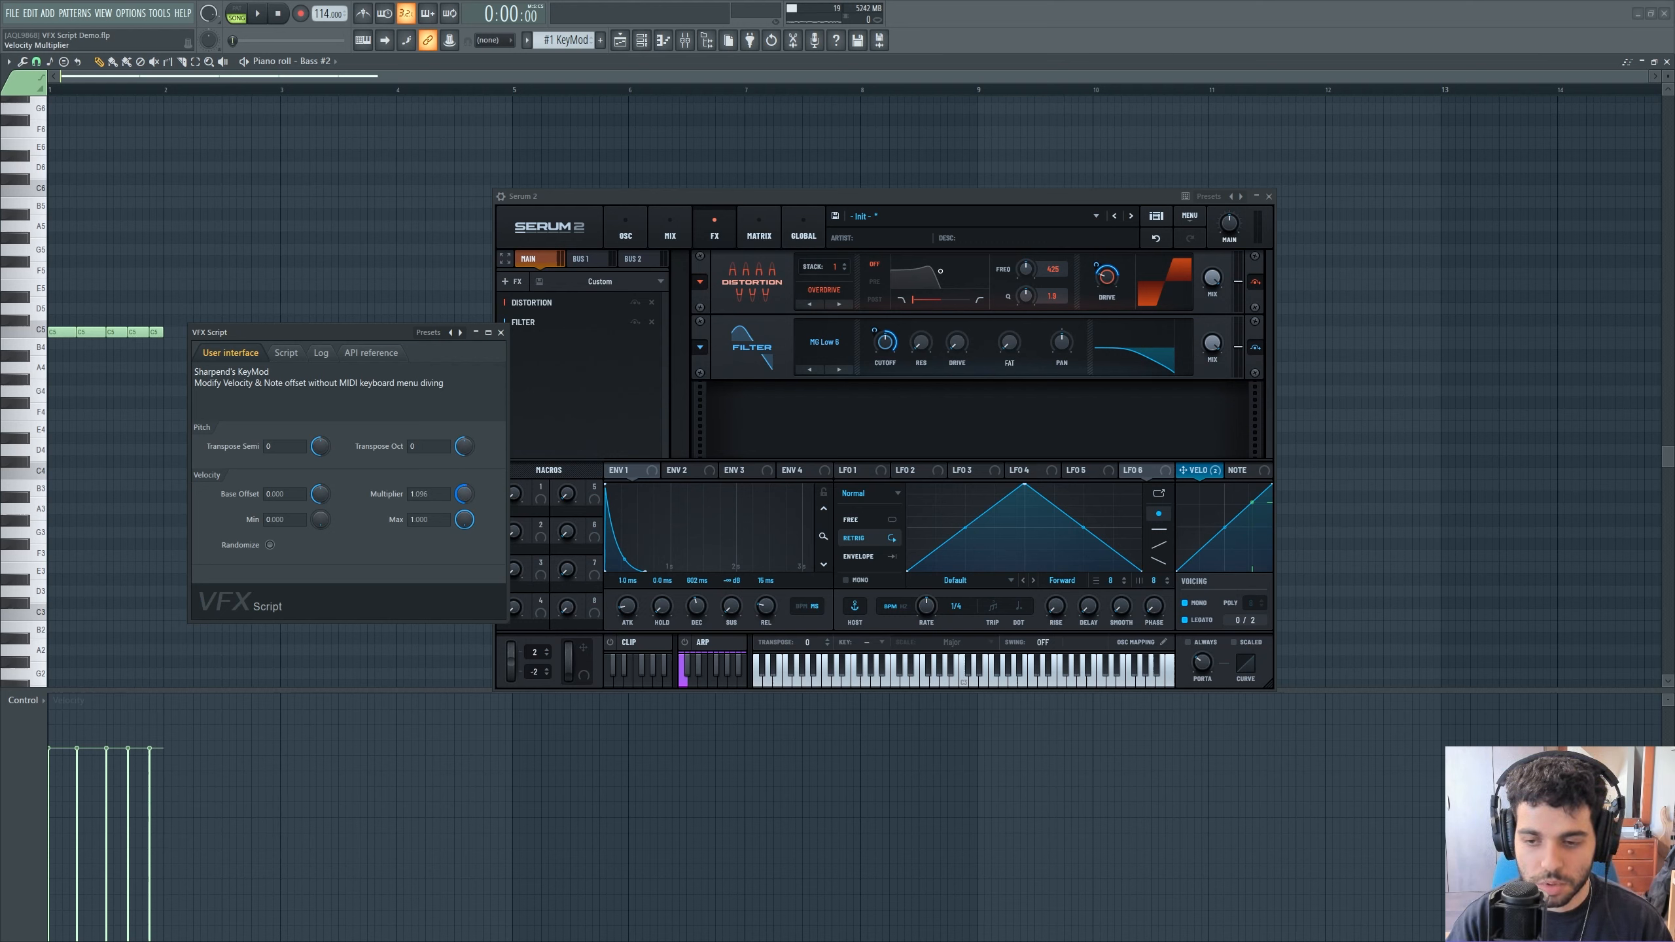
Step: Audition the bass pattern while varying the velocity Multiplier, and reset the Multiplier to 1.000
key(space)
mouse_move(465, 505)
mouse_down()
mouse_move(468, 478)
mouse_move(469, 494)
mouse_up()
key(space)
key(space)
right_click(469, 493)
click(484, 494)
key(space)
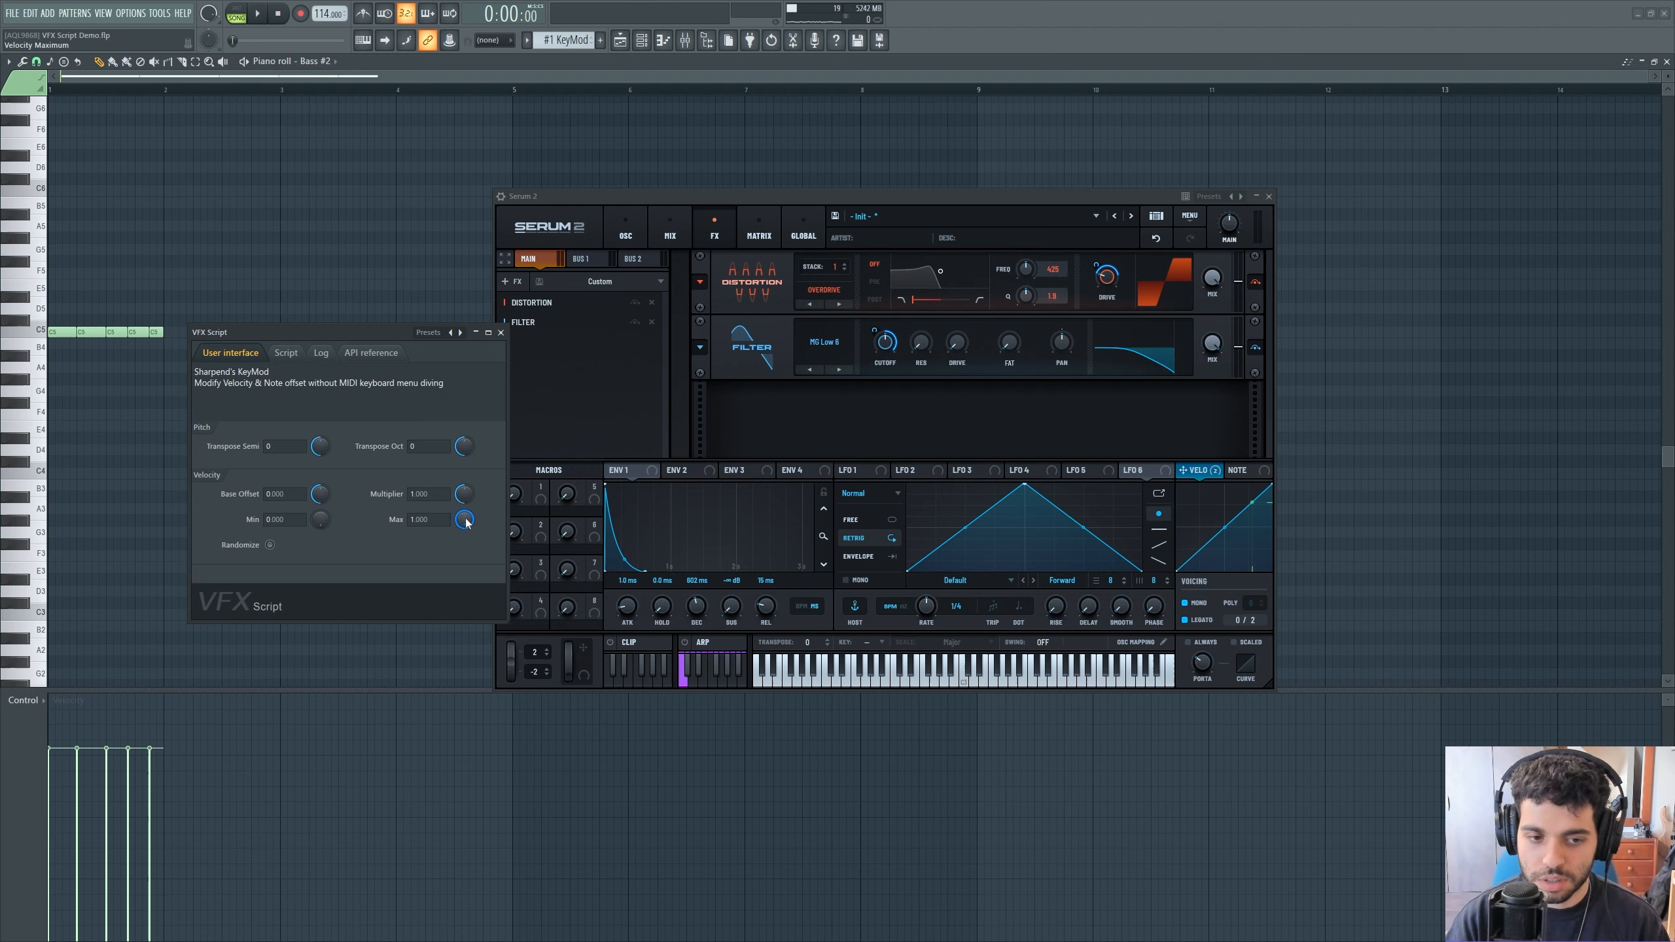
Step: Audition the bass pattern with the velocity Max lowered to about 0.4, and restore it to 1.000
key(space)
mouse_move(465, 523)
mouse_down()
mouse_move(466, 594)
mouse_move(466, 528)
mouse_up()
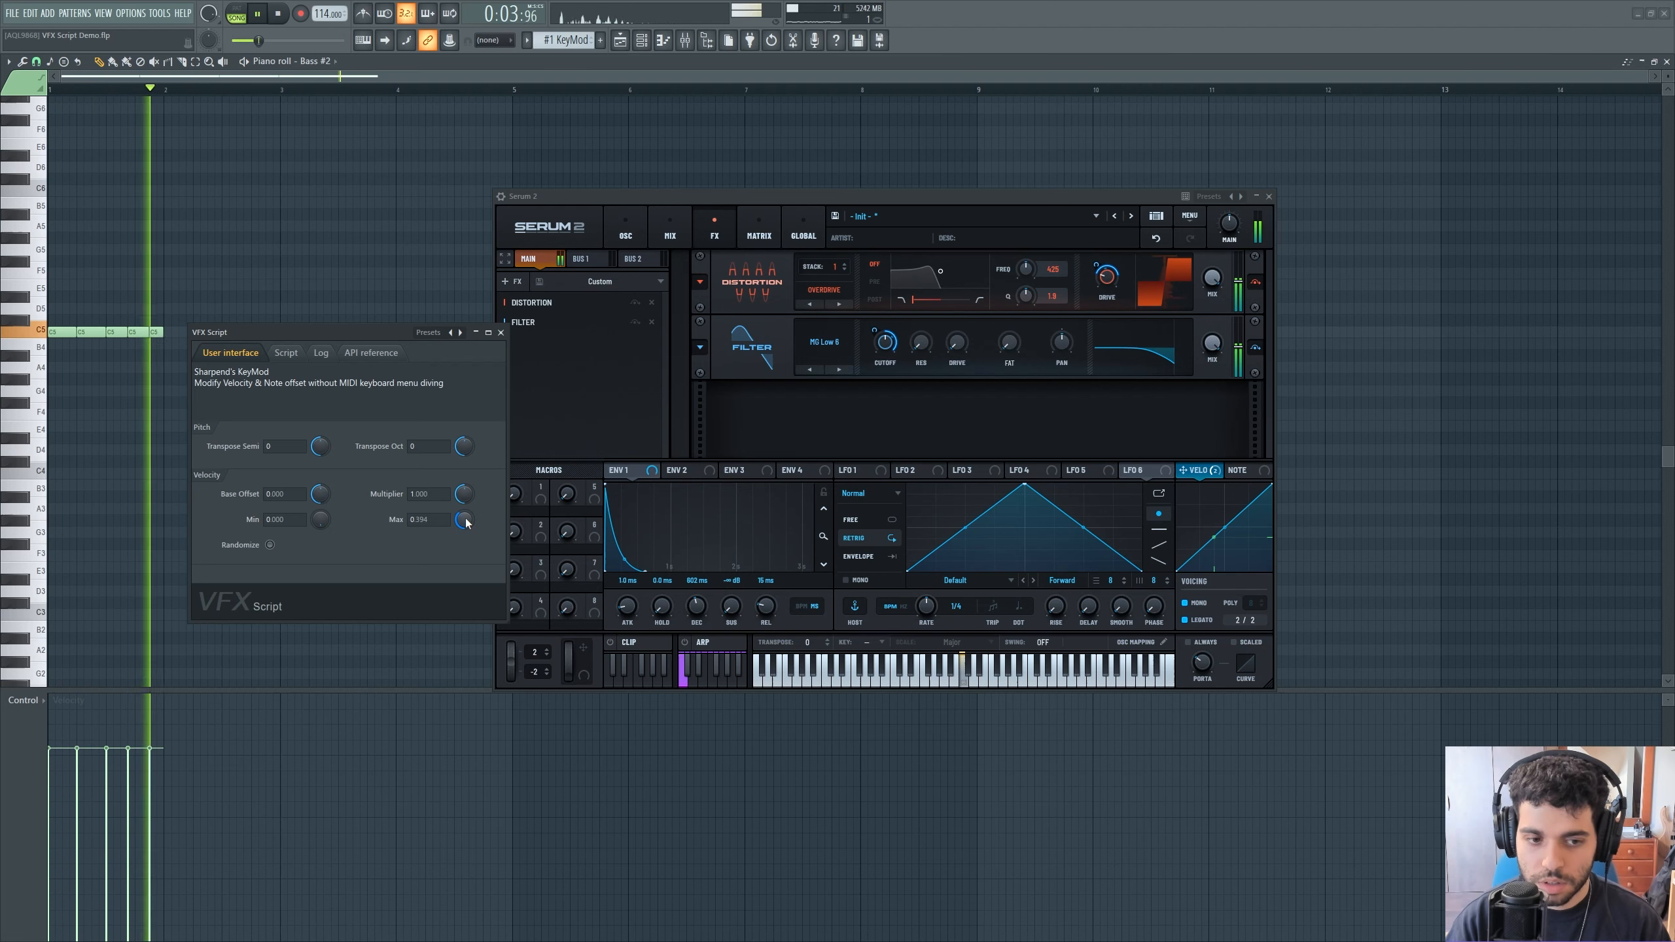
key(space)
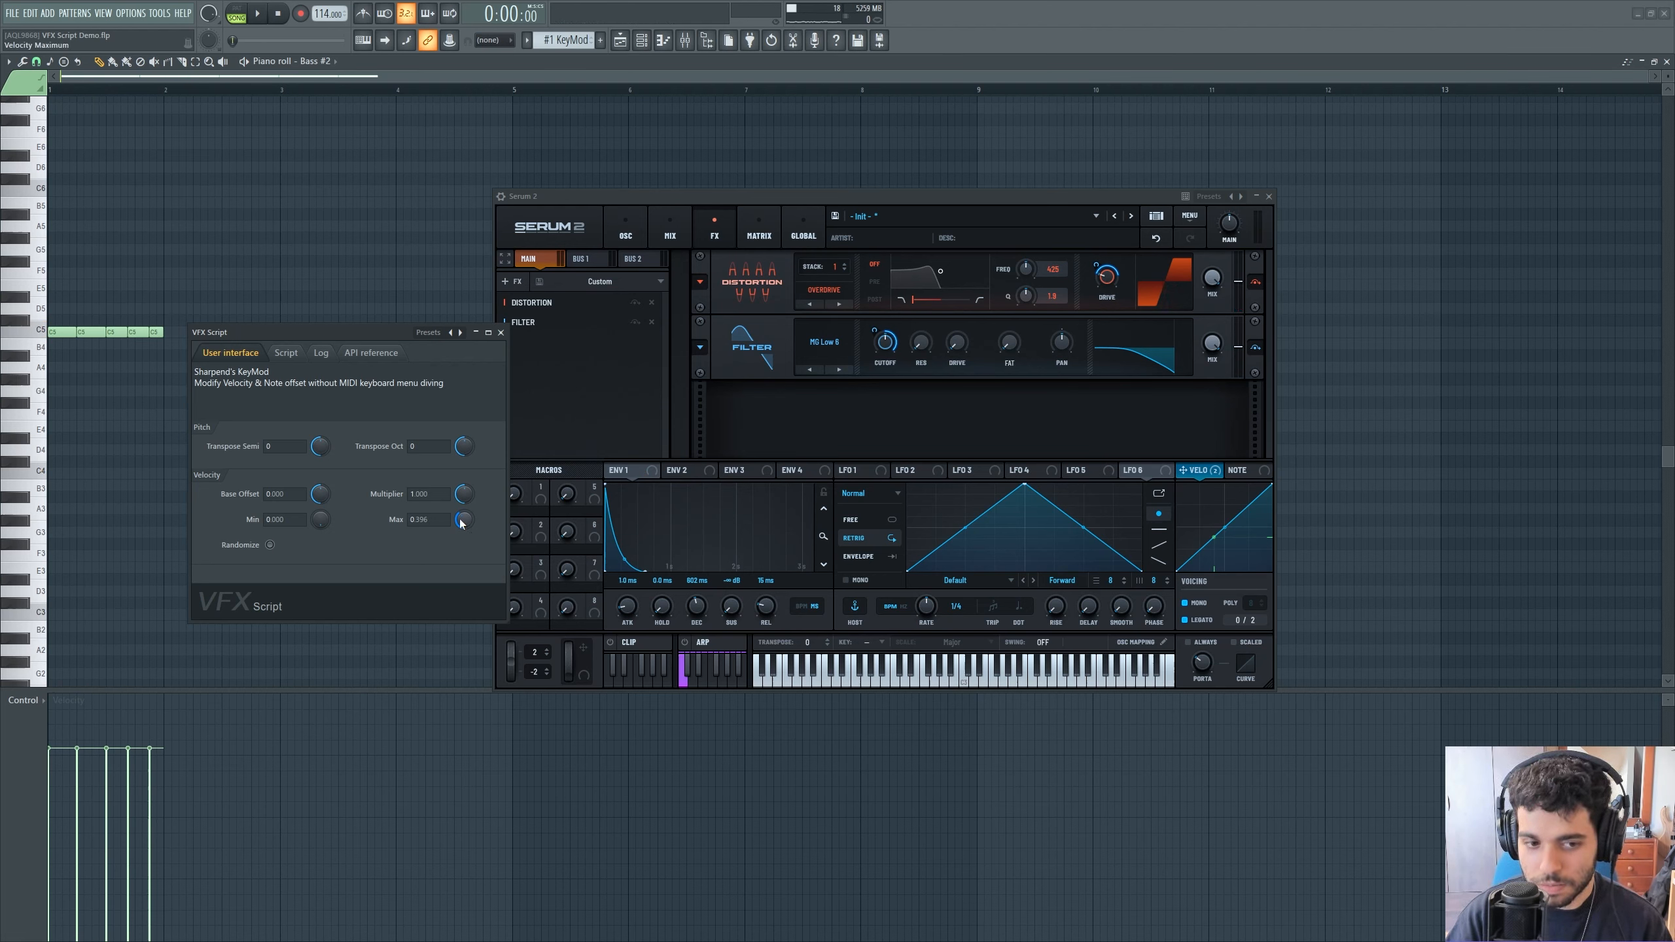
drag(462, 523, 462, 520)
key(space)
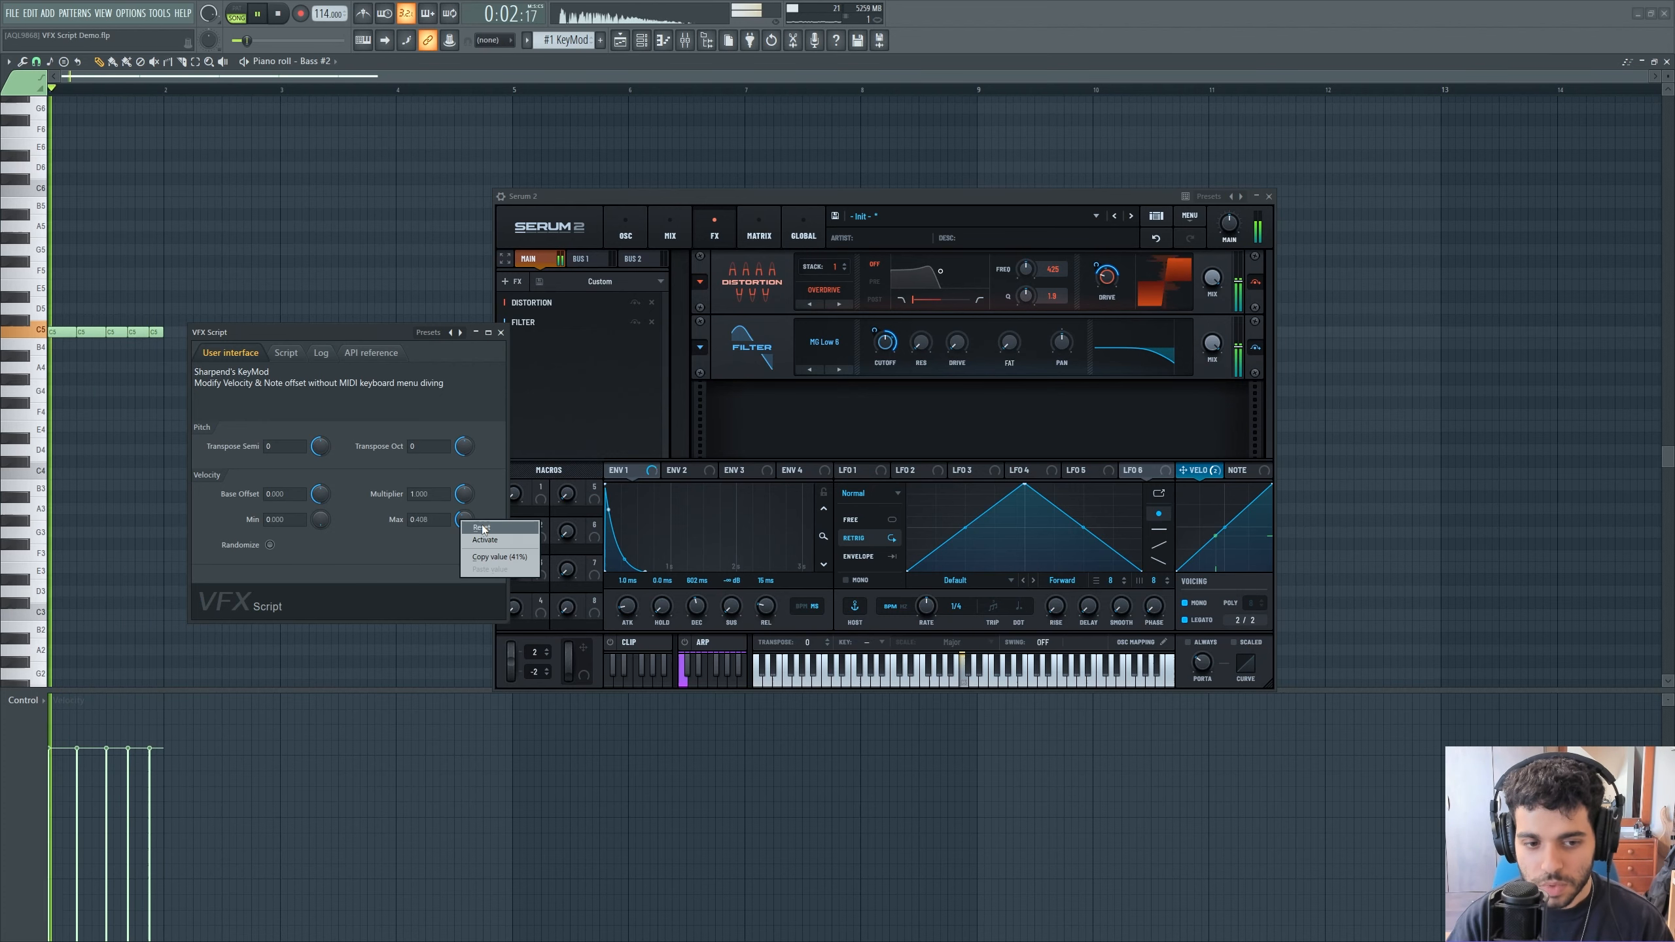
key(space)
drag(465, 519, 465, 495)
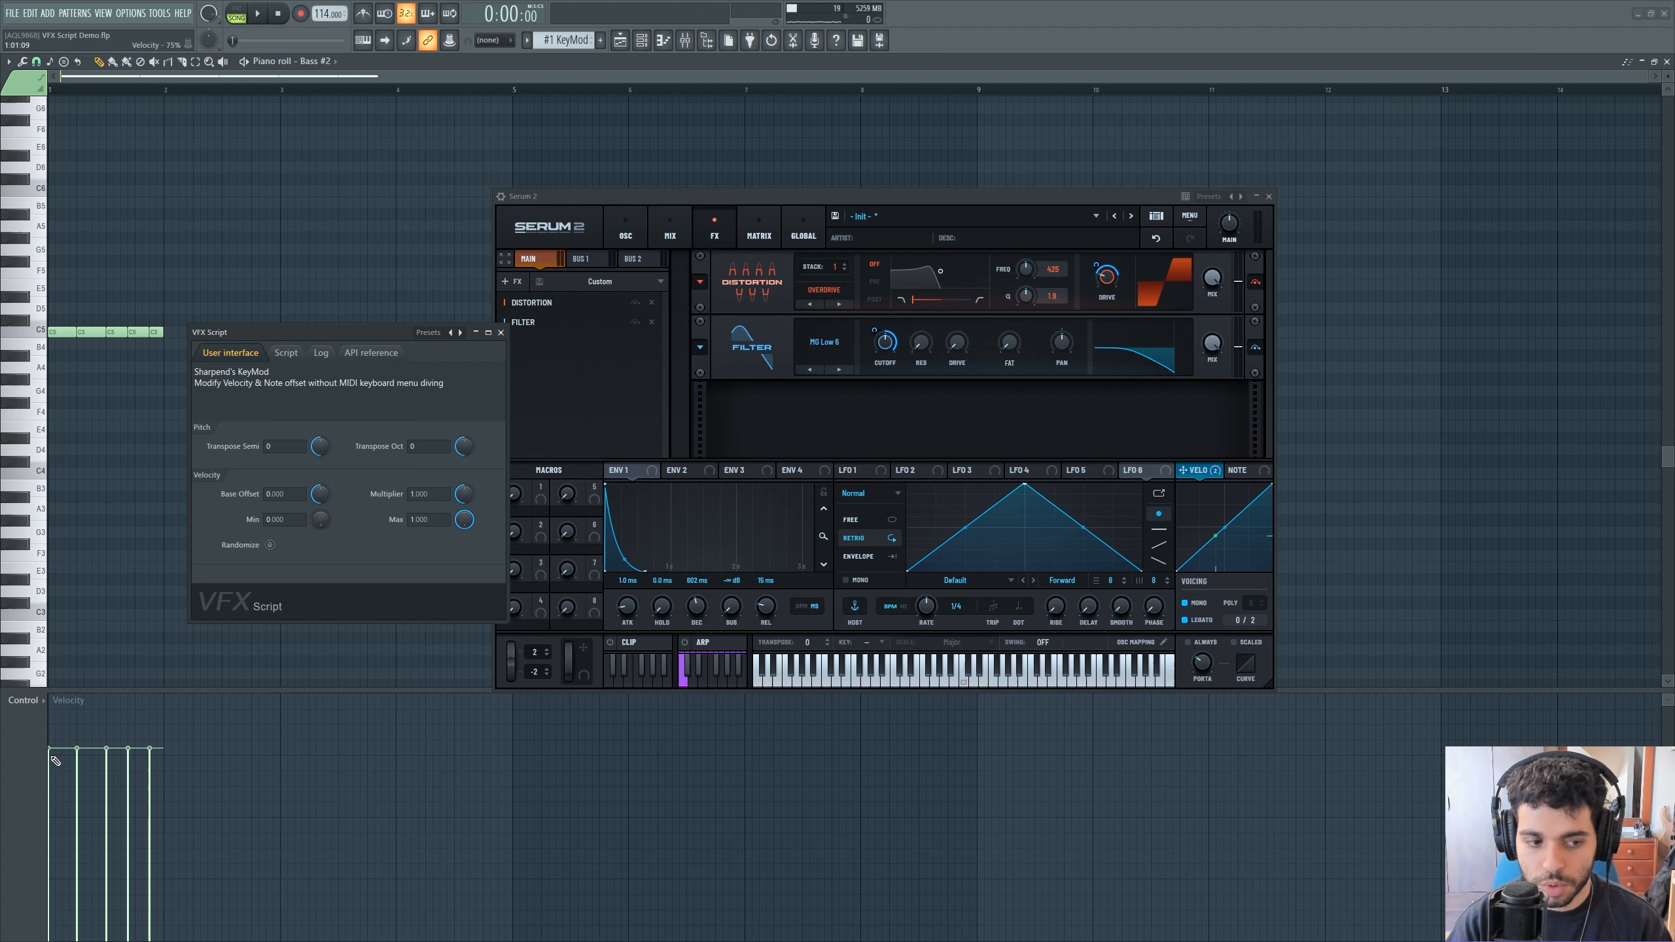
Step: Audition the bass pattern with the velocity Min raised to about 0.925, and reset it to 0.000
key(space)
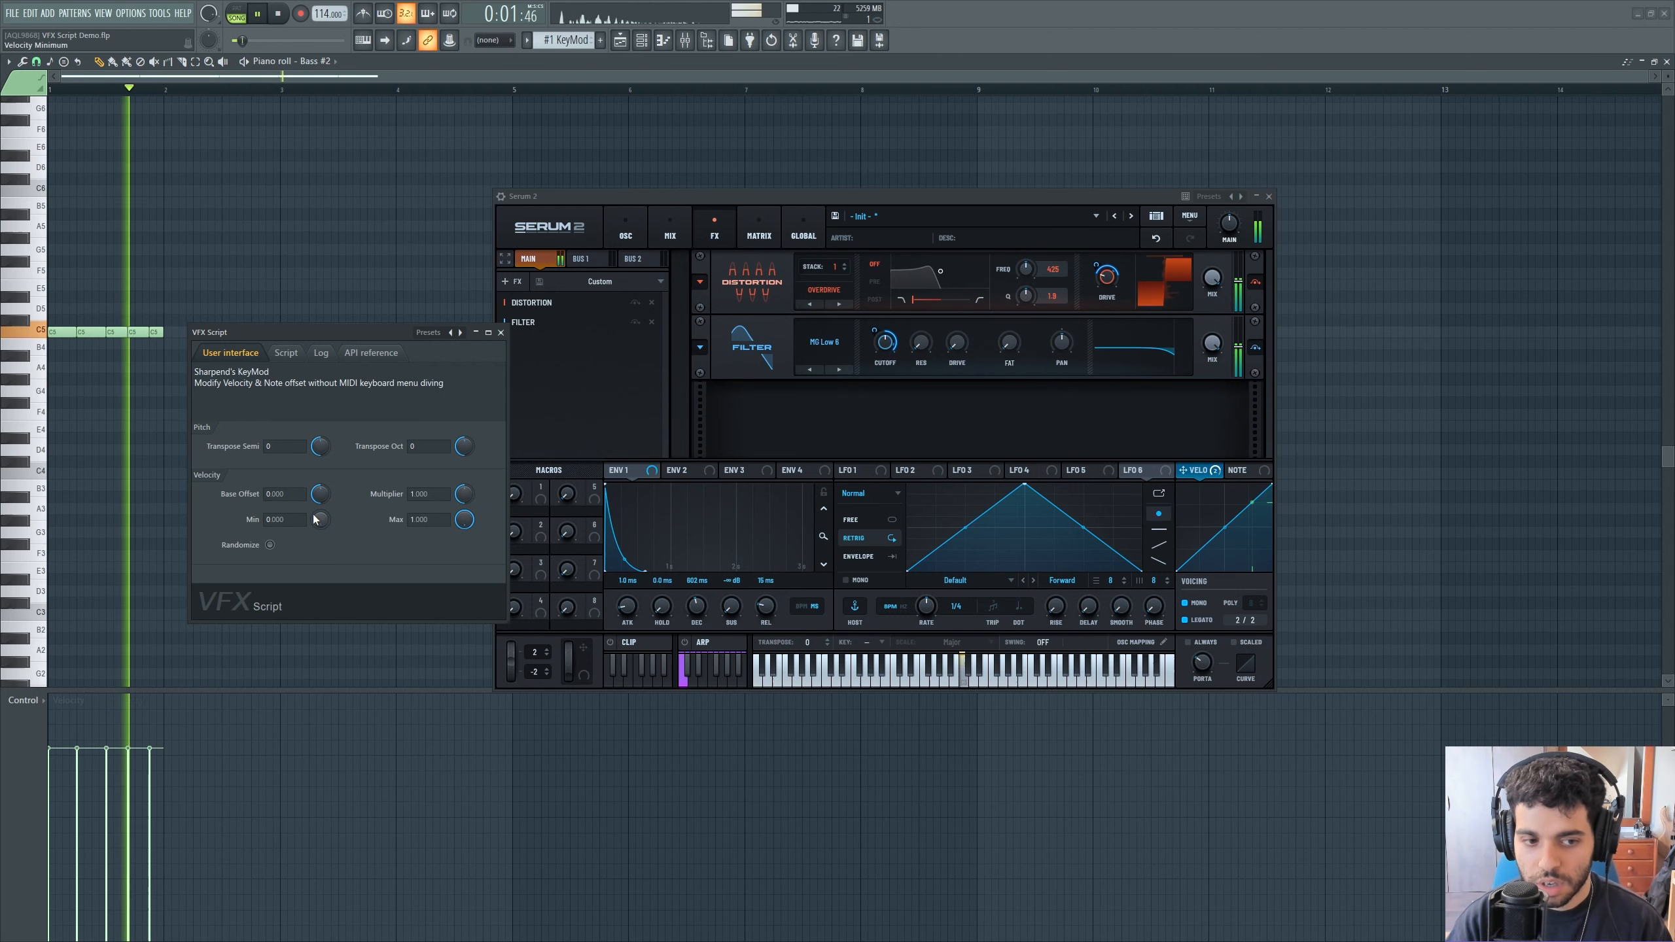
key(space)
drag(317, 519, 318, 460)
key(space)
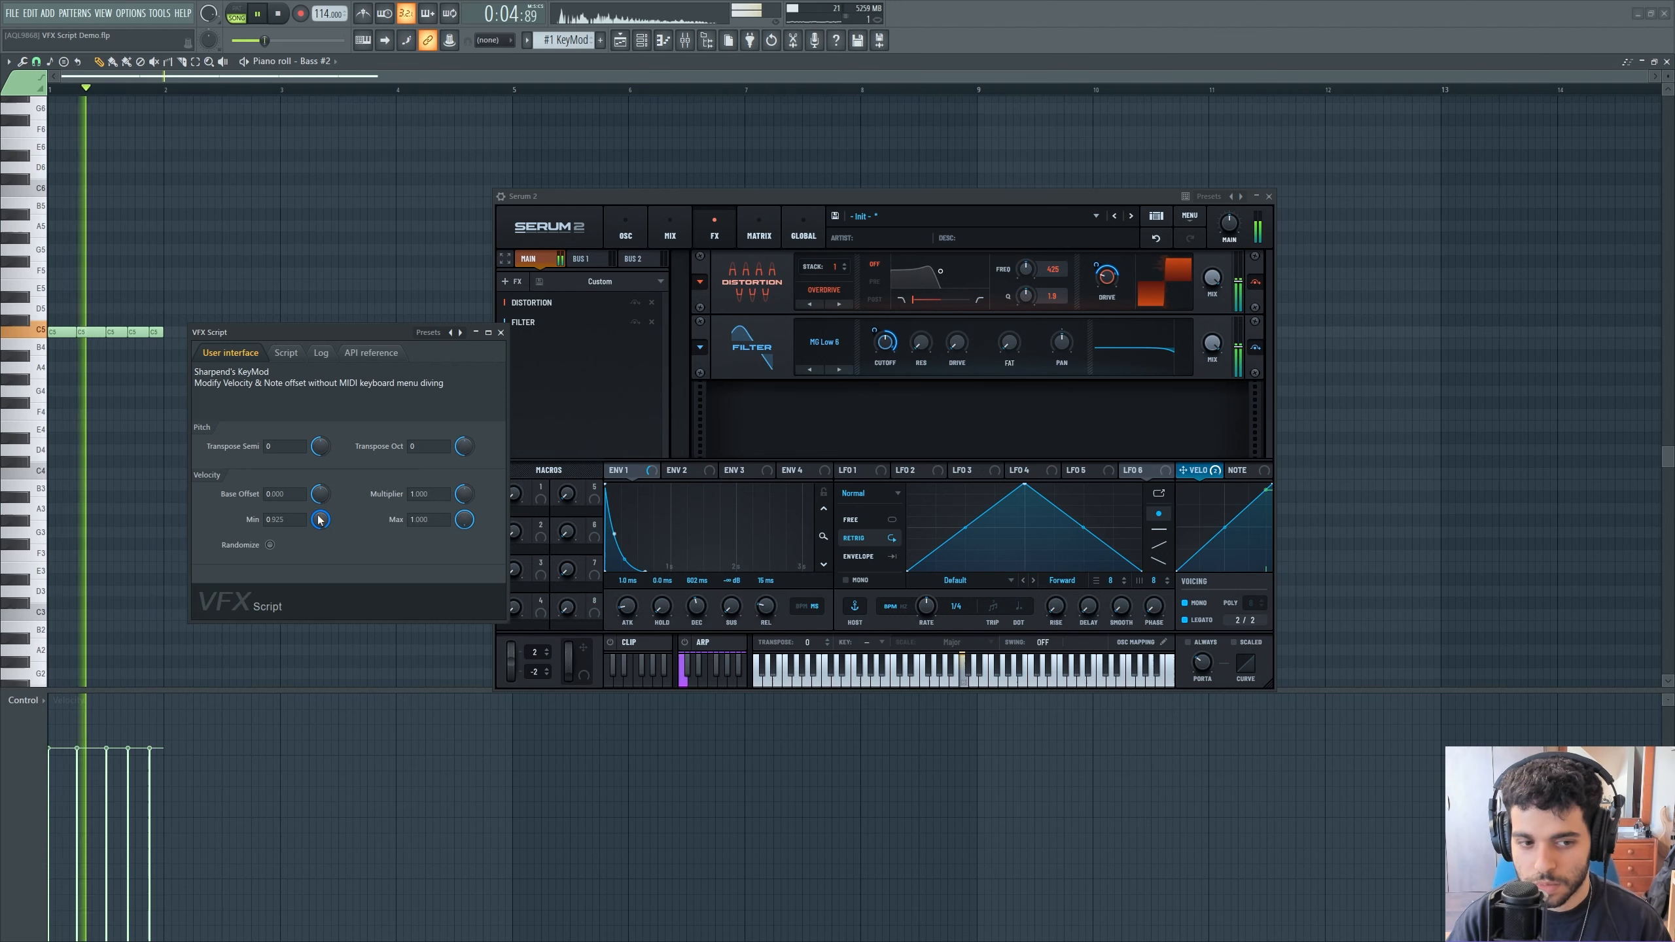
key(space)
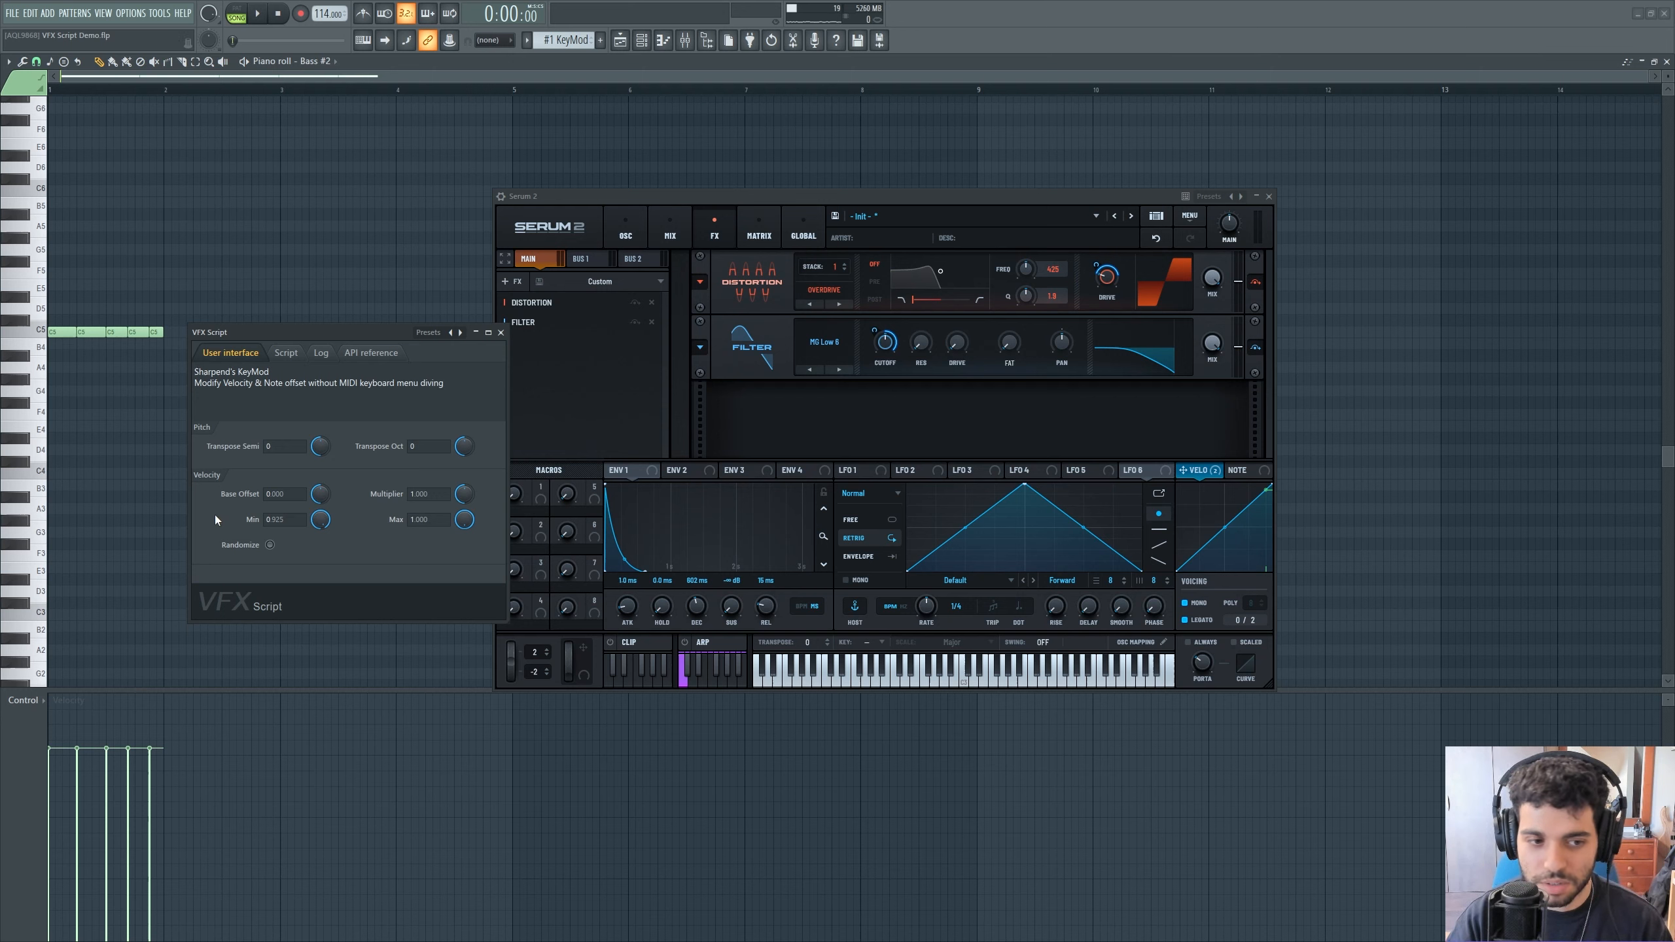
right_click(321, 520)
click(343, 531)
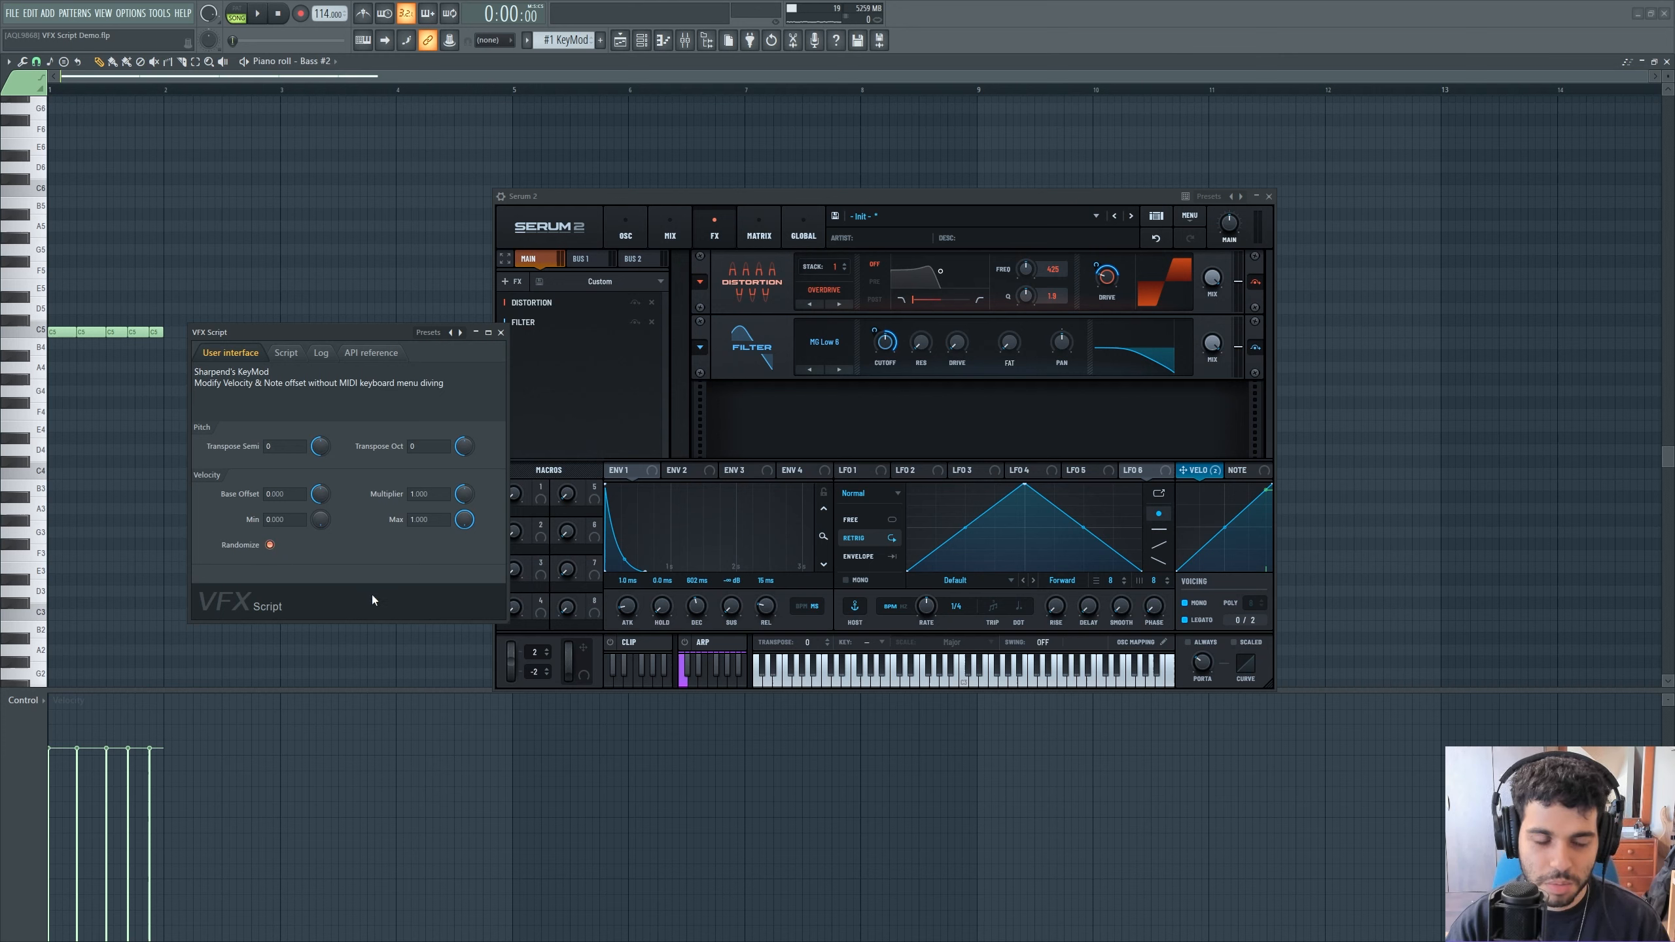
Step: Audition the bass pattern with velocity Randomize on, across the full range and with Min about 0.171 and Max about 0.494, and reset both limits
key(space)
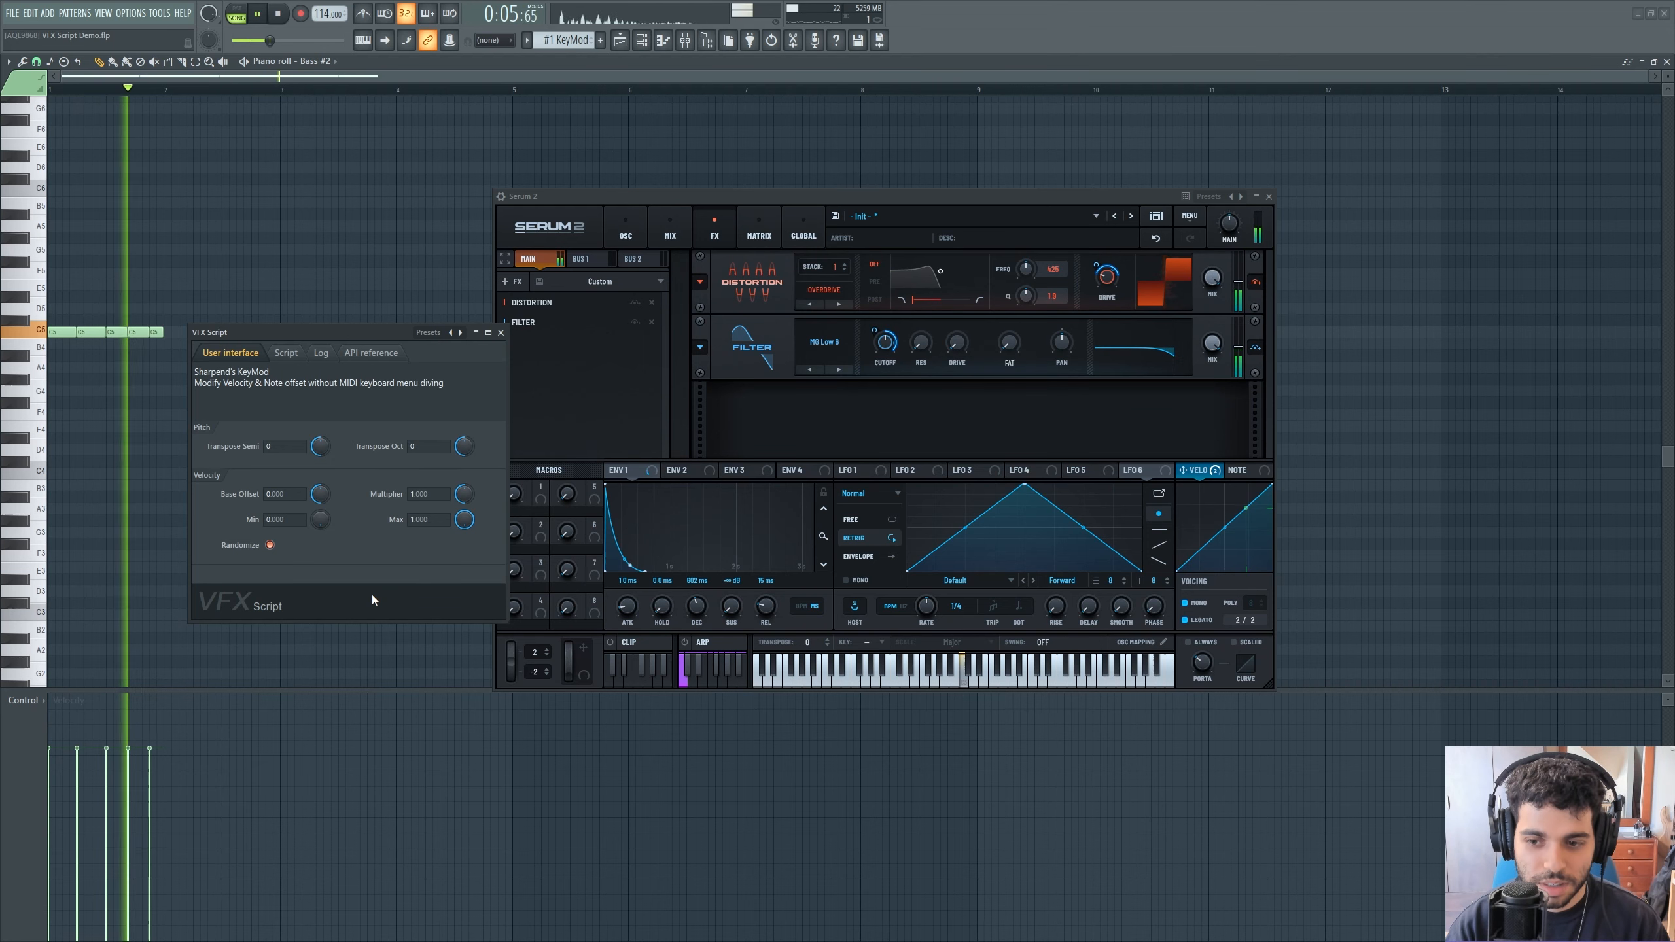
key(space)
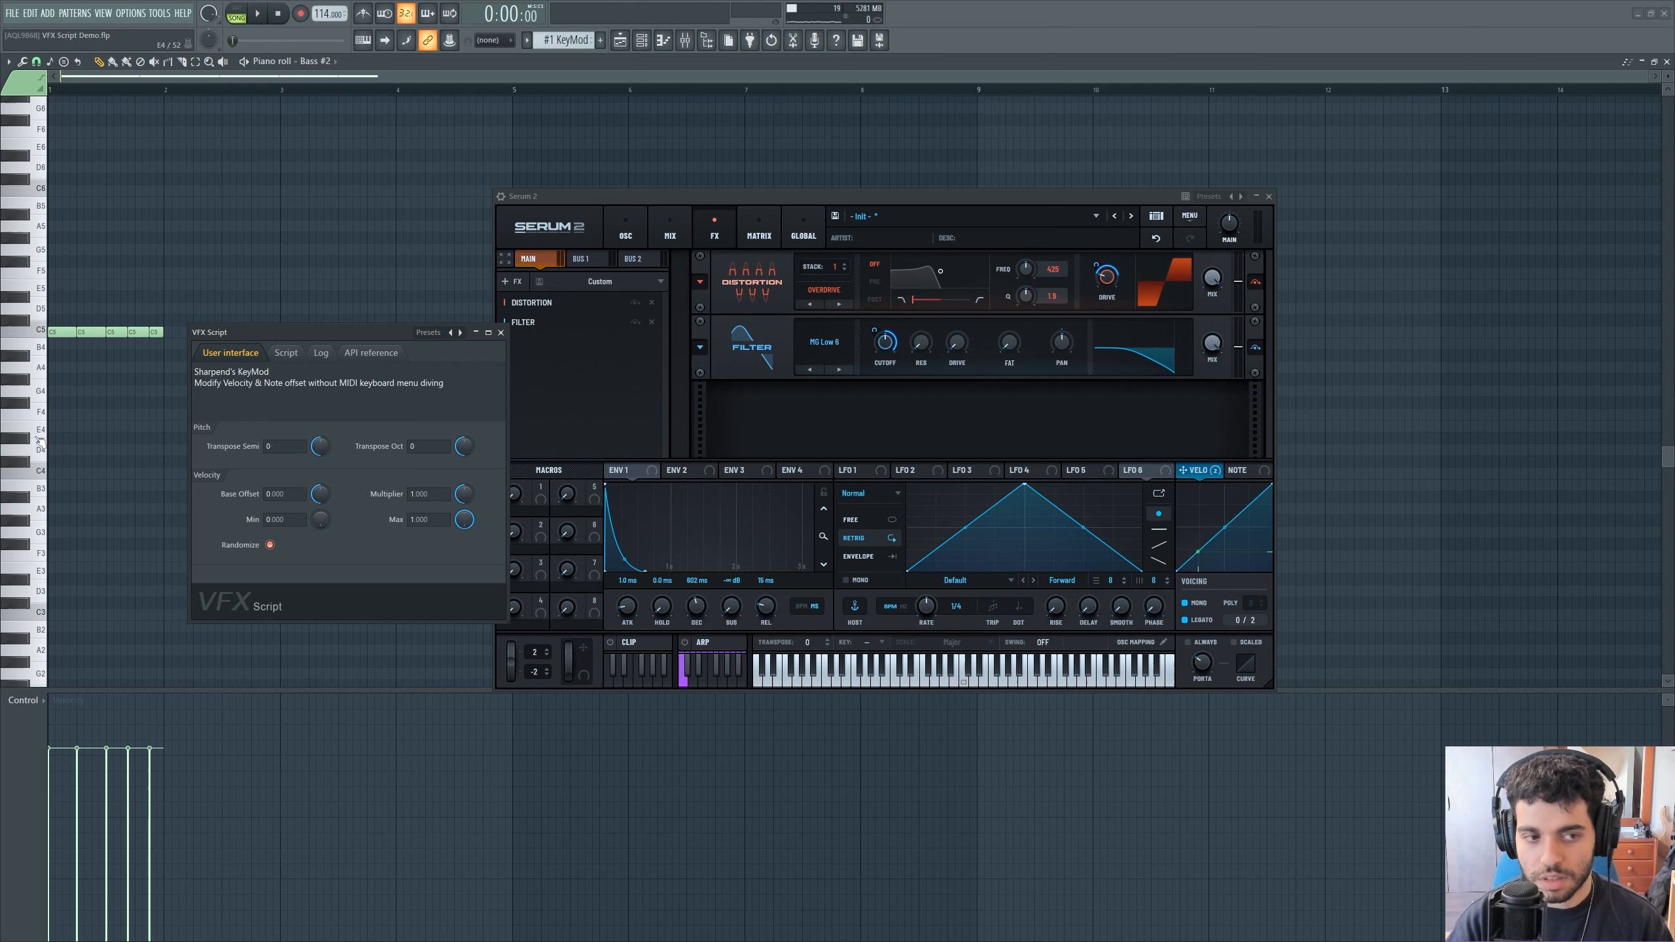
key(space)
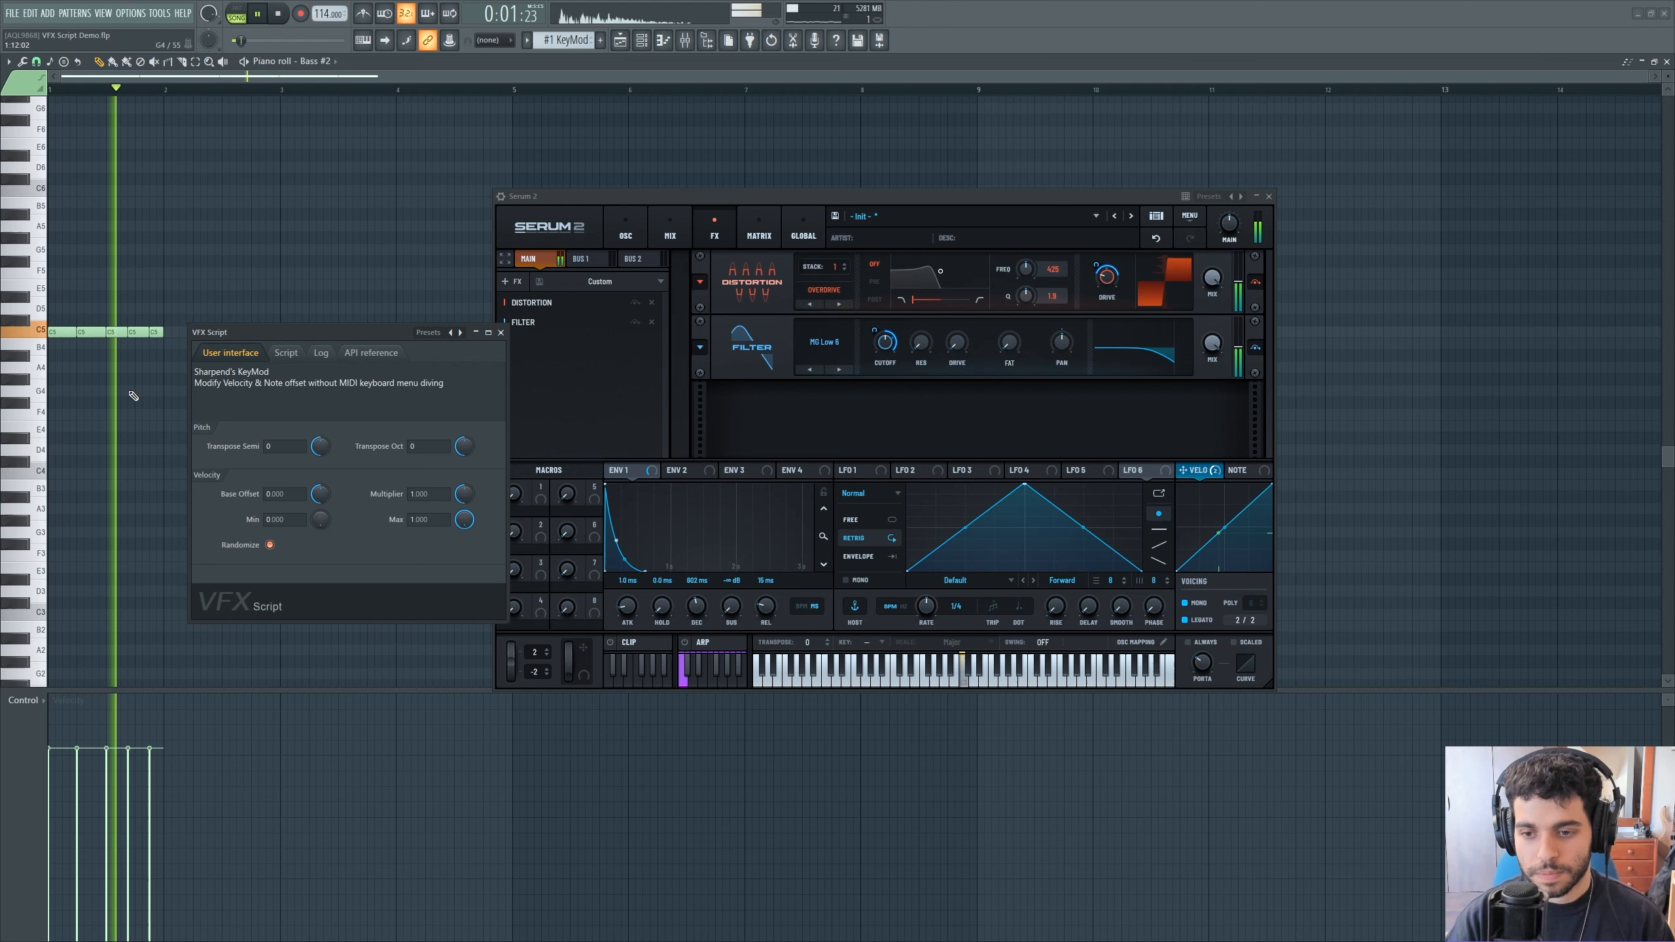
key(space)
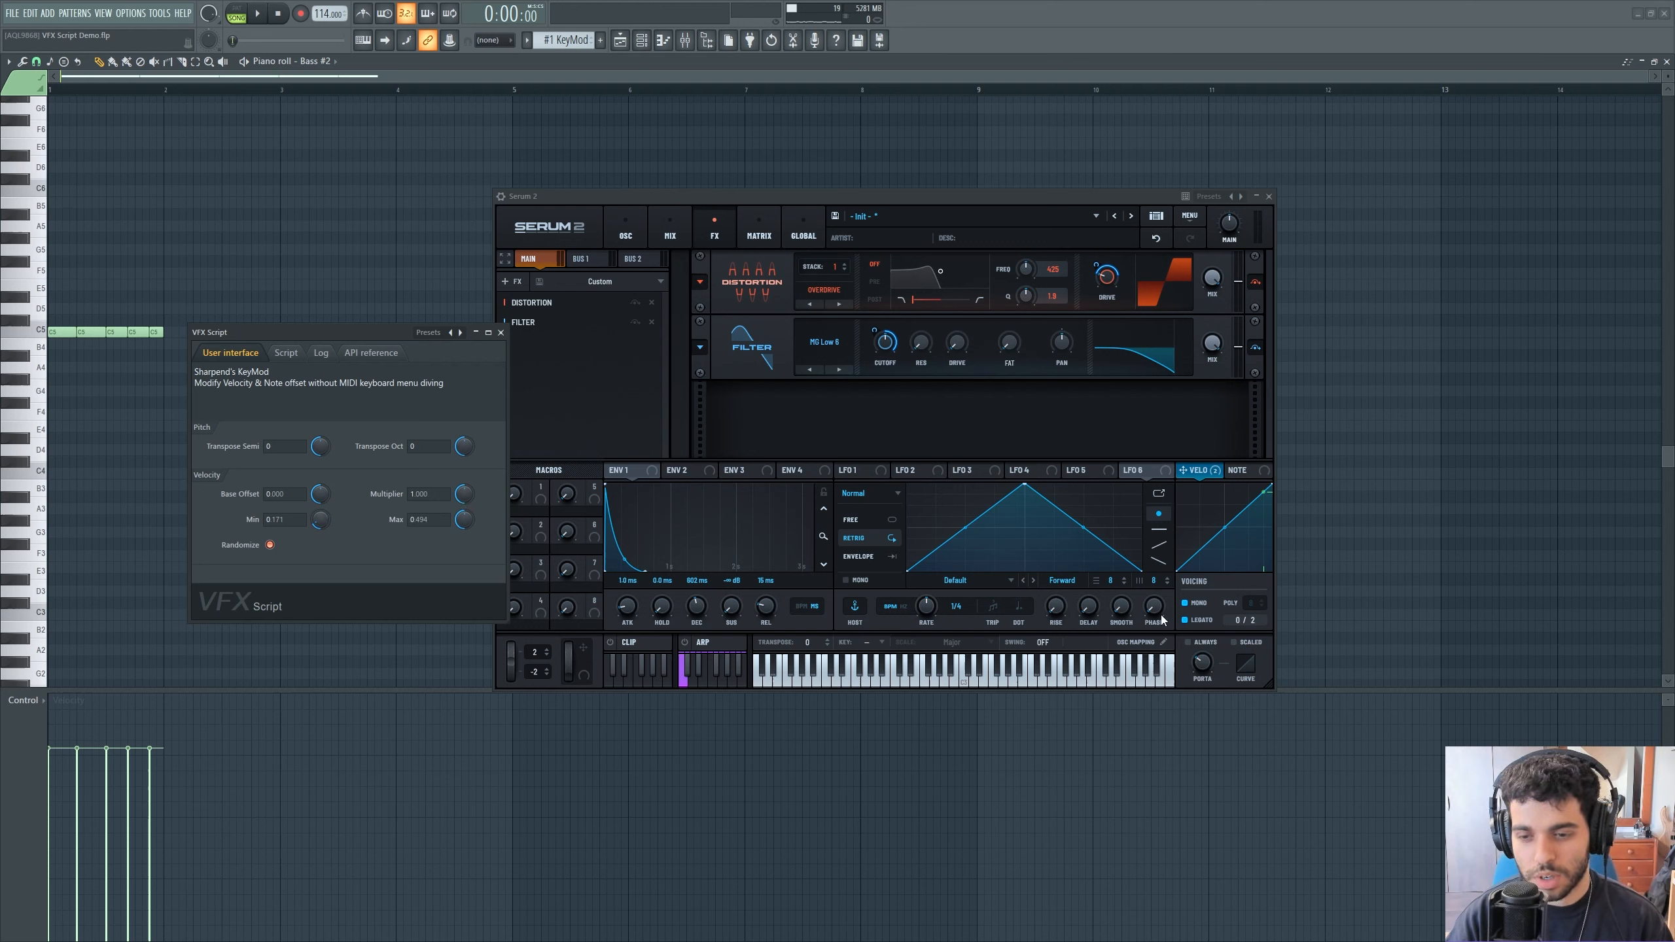
key(space)
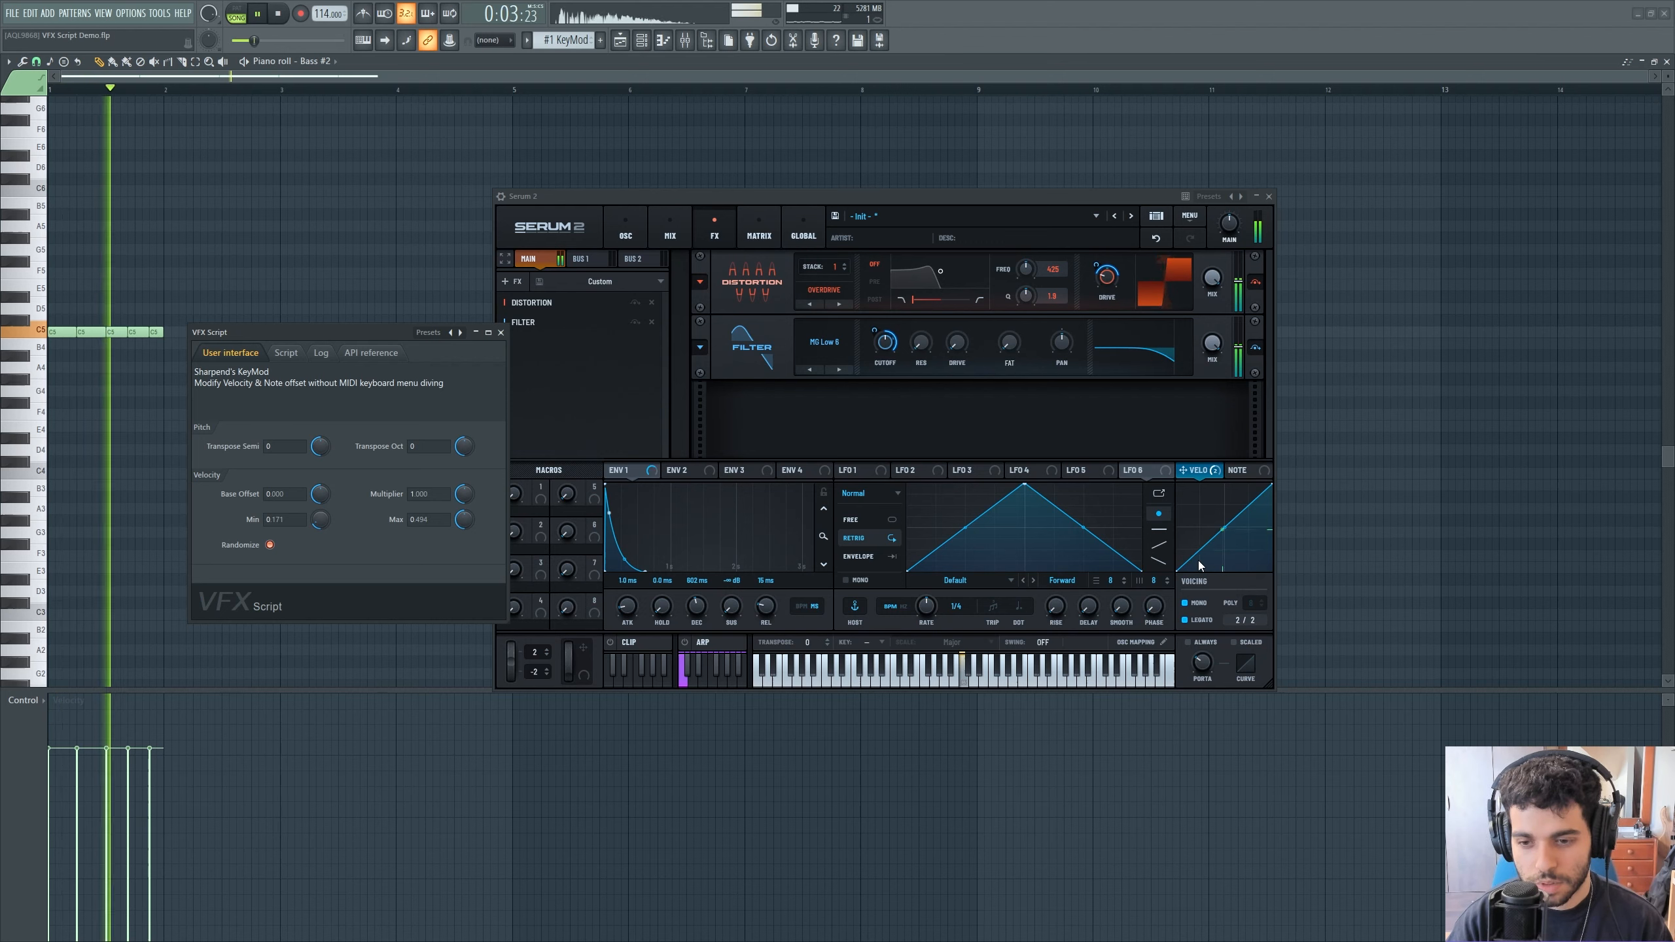
key(space)
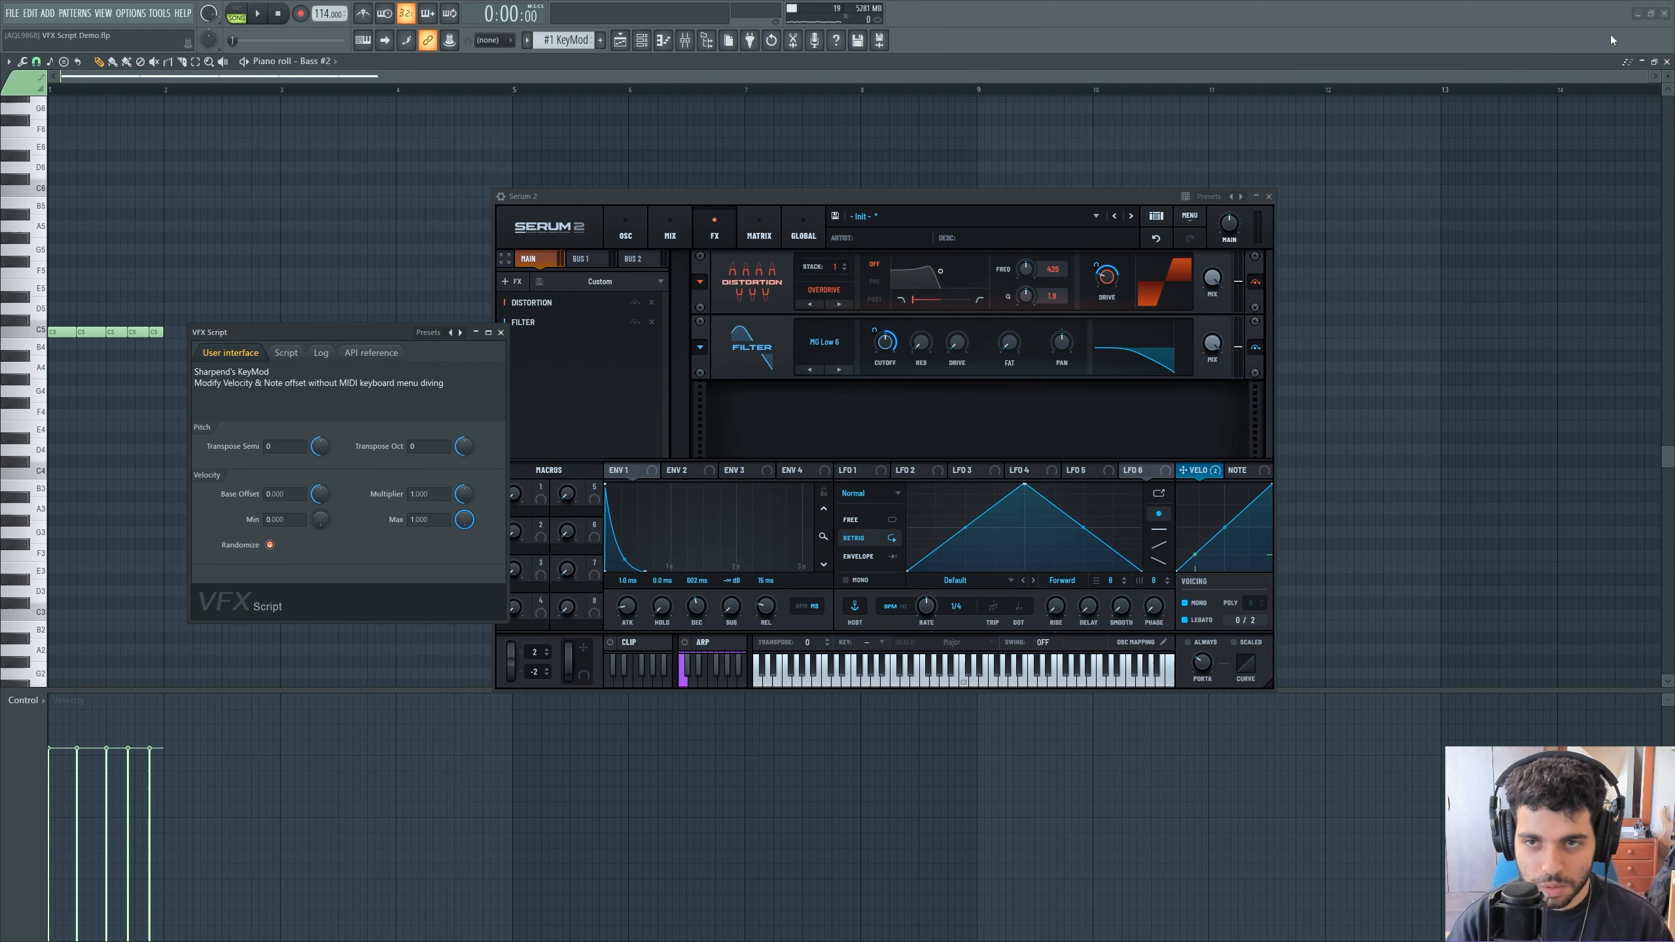
Step: Close the piano roll, unmute Track 1 in the playlist and play the pattern back
click(1667, 62)
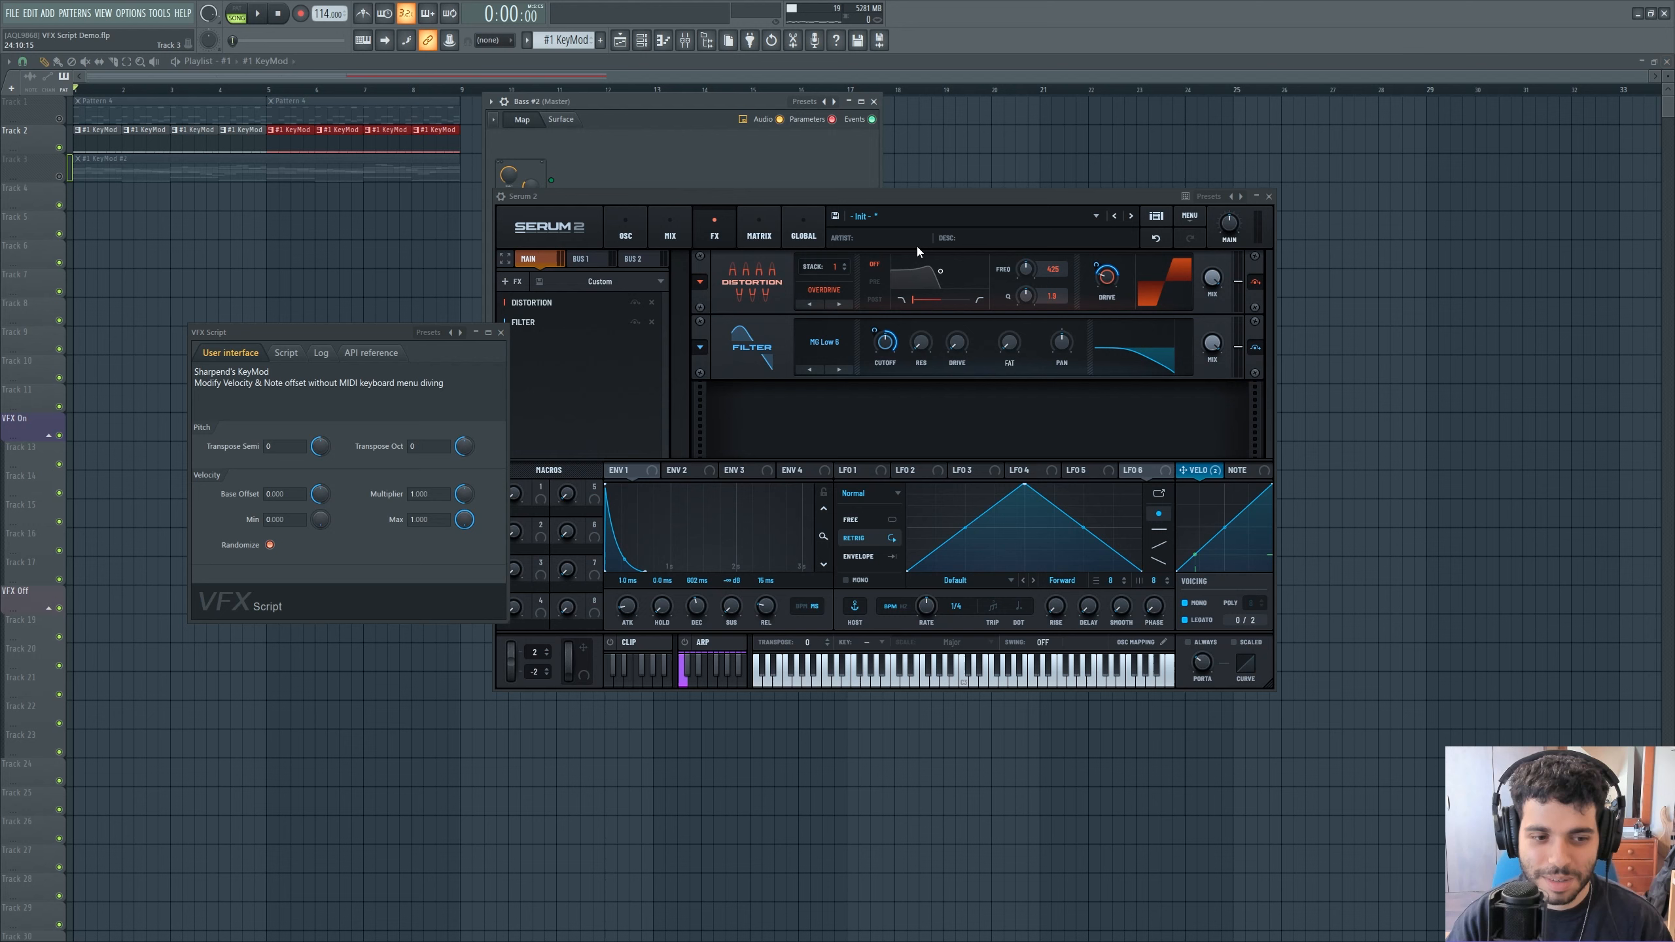
click(66, 118)
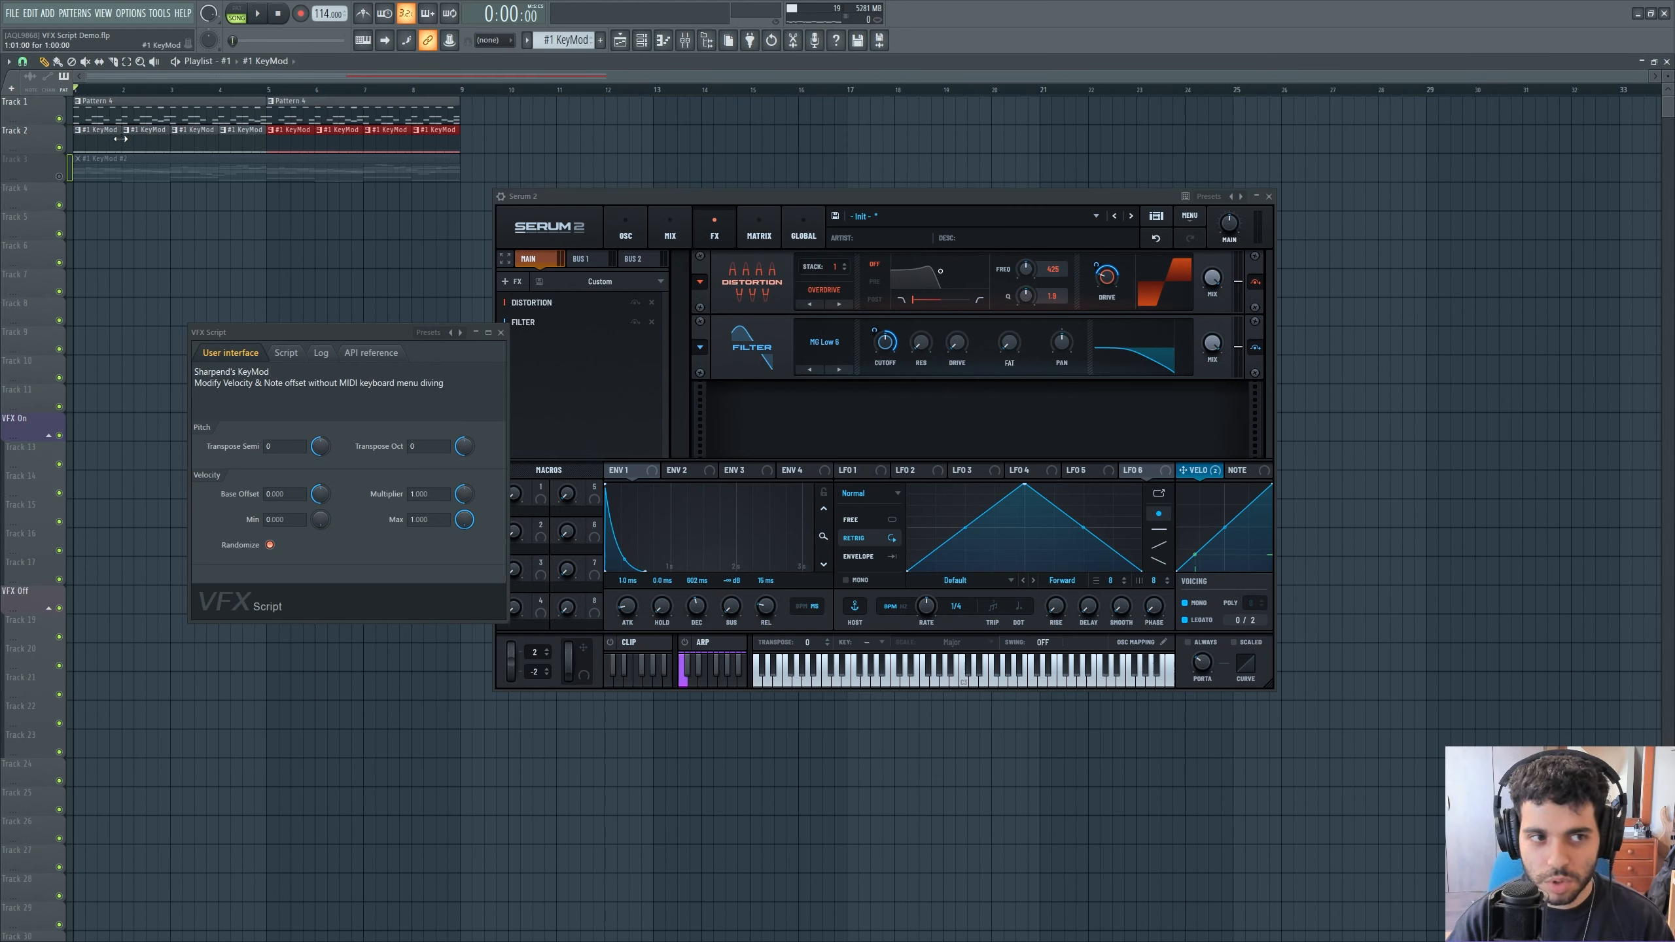
key(space)
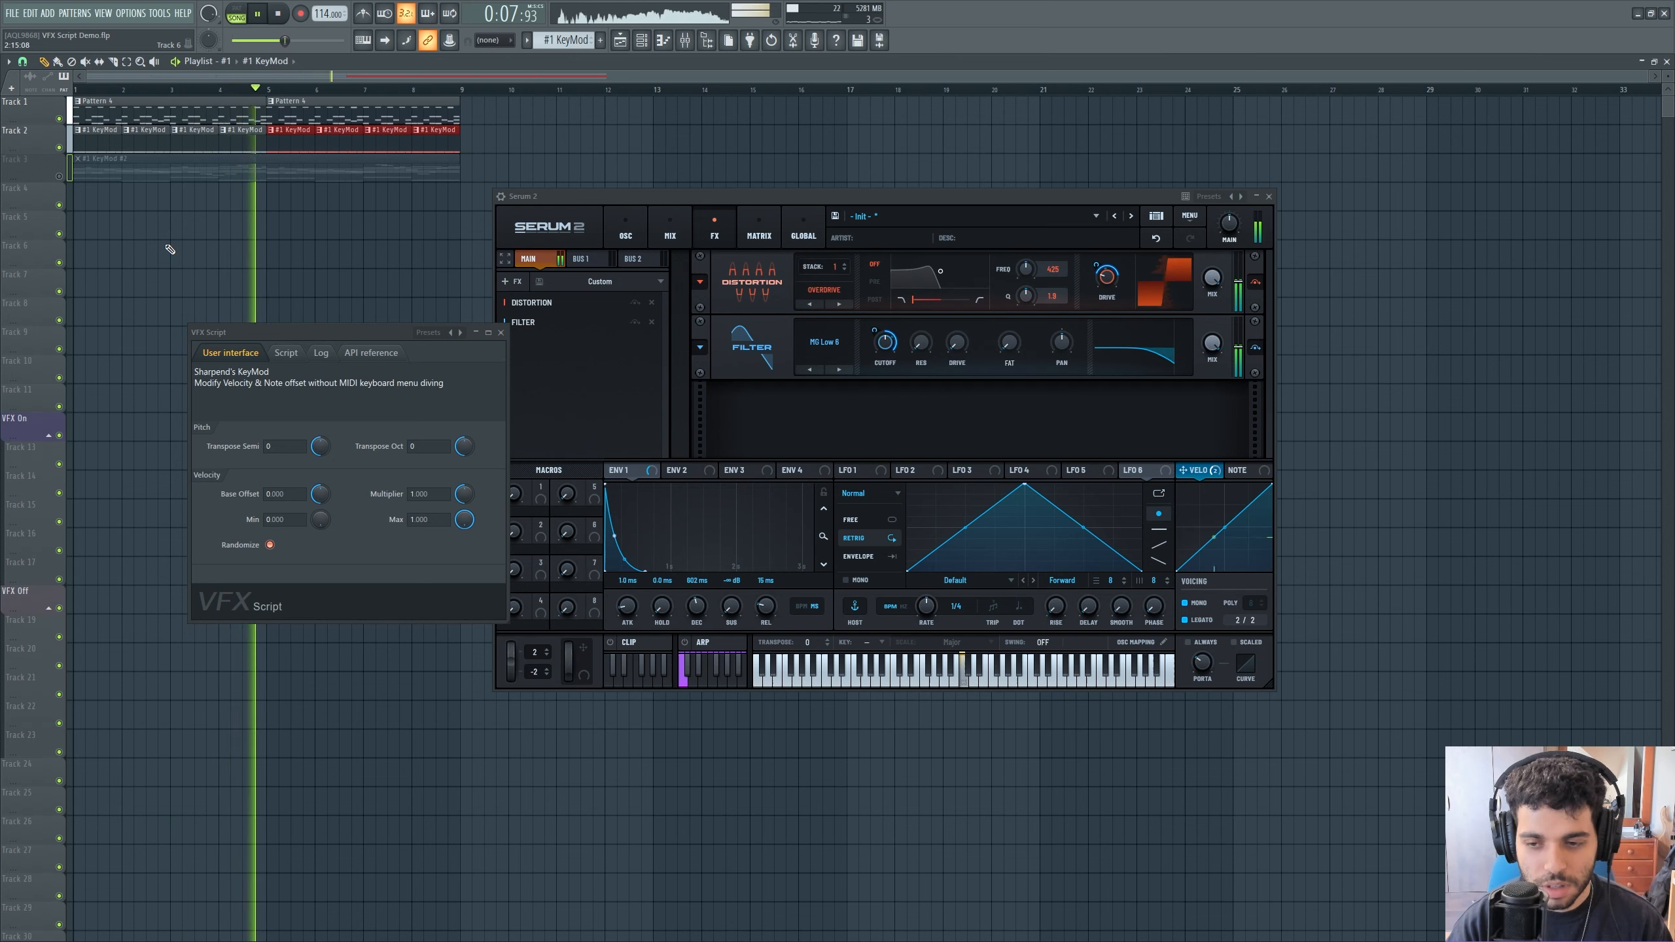
key(space)
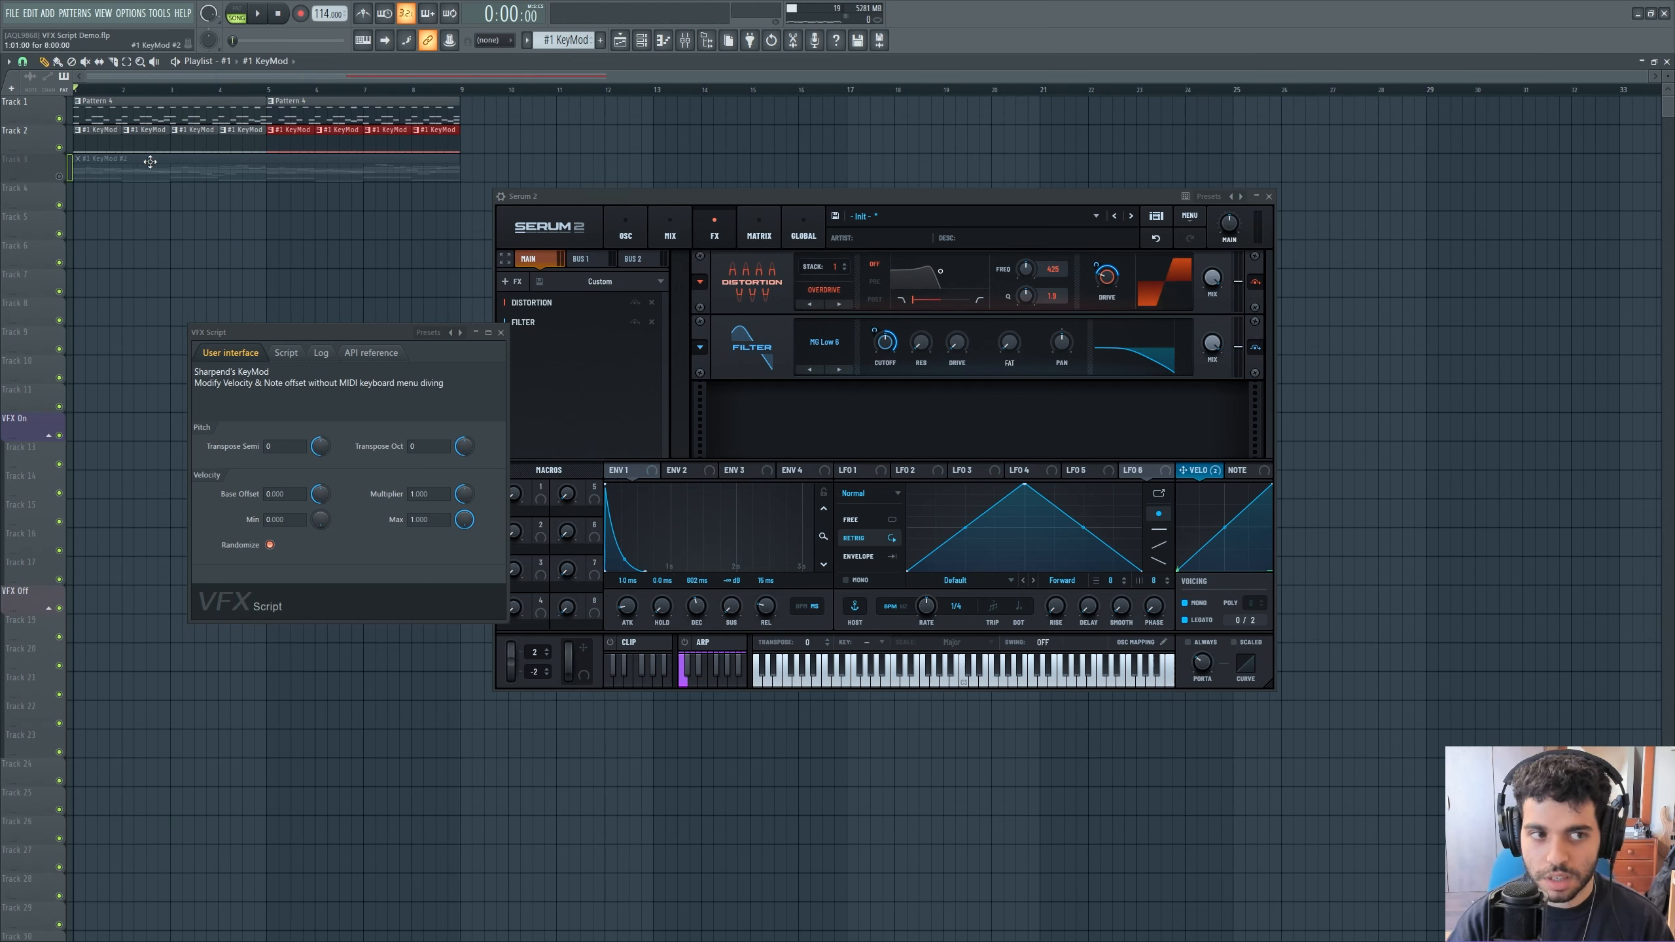
Step: Delete the #1 KeyMod clips from Track 2 and move the #1 KeyMod #2 clip from Track 3 to the start of Track 2
right_click(99, 141)
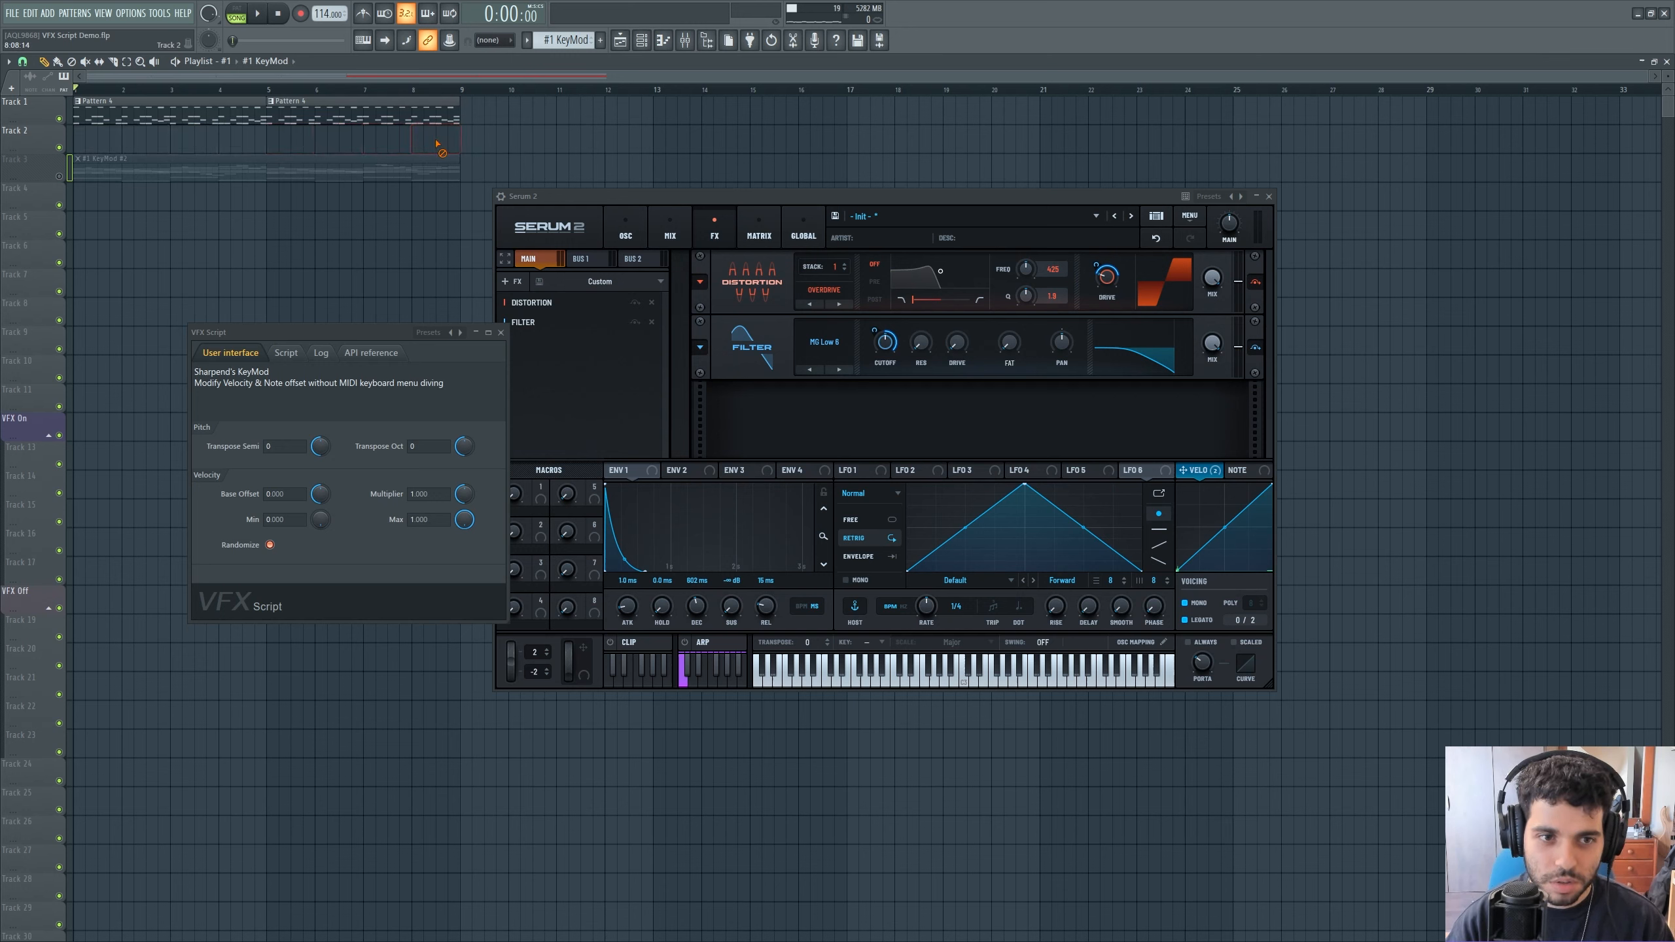
right_click(142, 172)
click(99, 142)
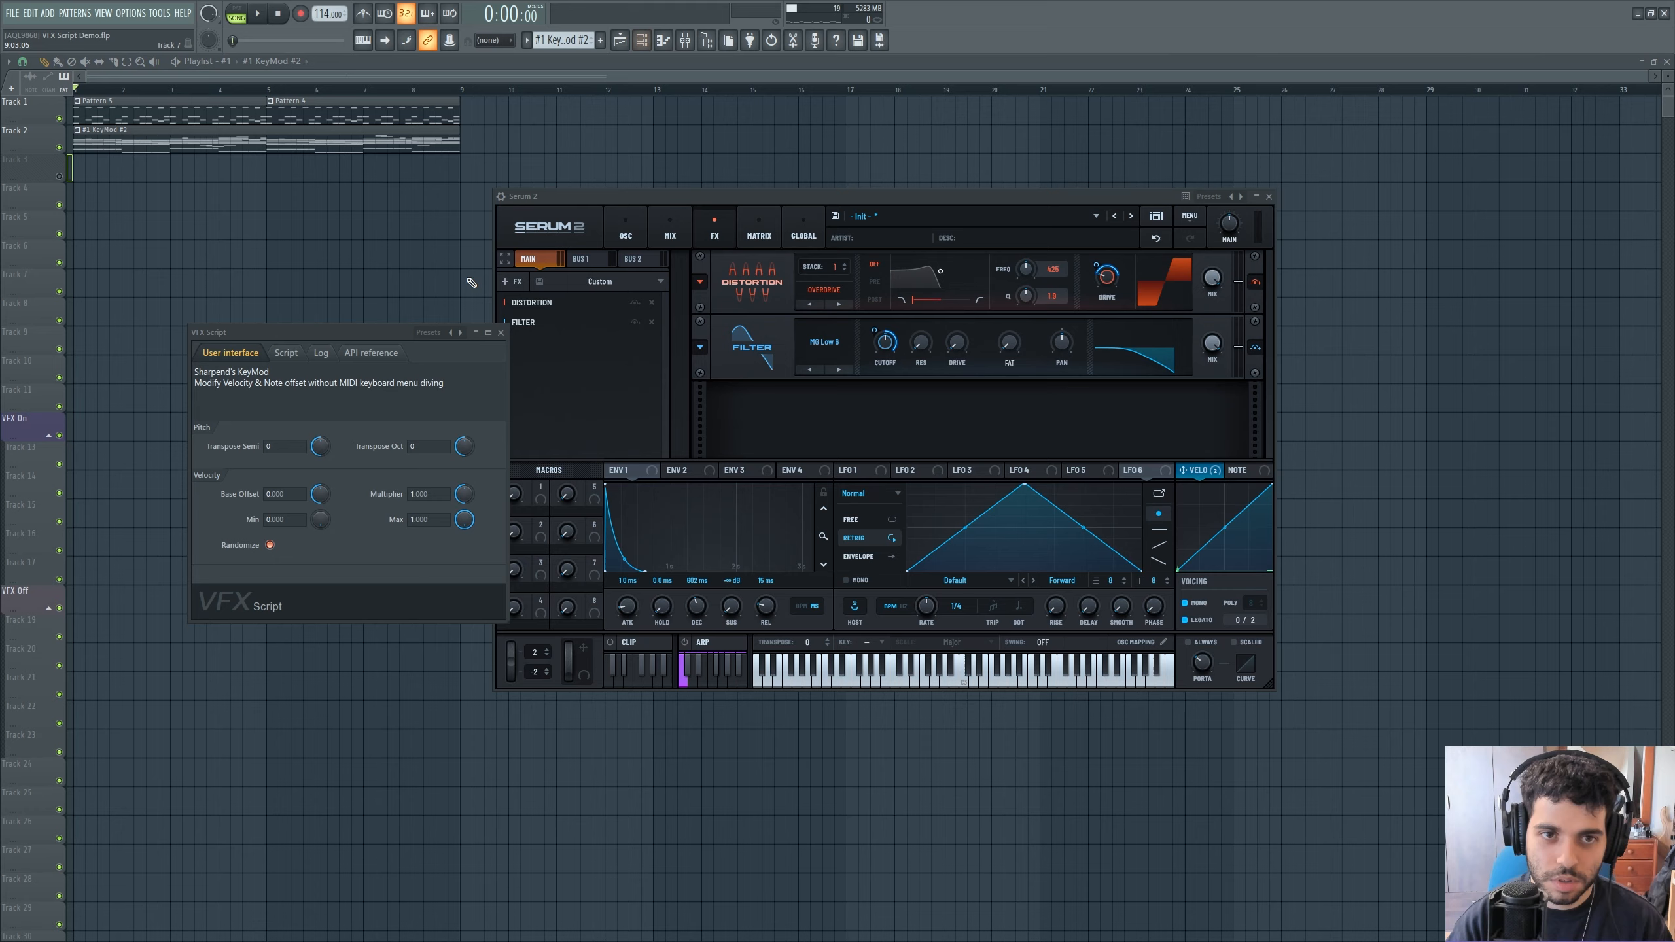
Step: Rearrange the Serum 2, VFX Script and channel rack windows so that they no longer overlap
drag(612, 195, 1023, 273)
drag(363, 335, 467, 493)
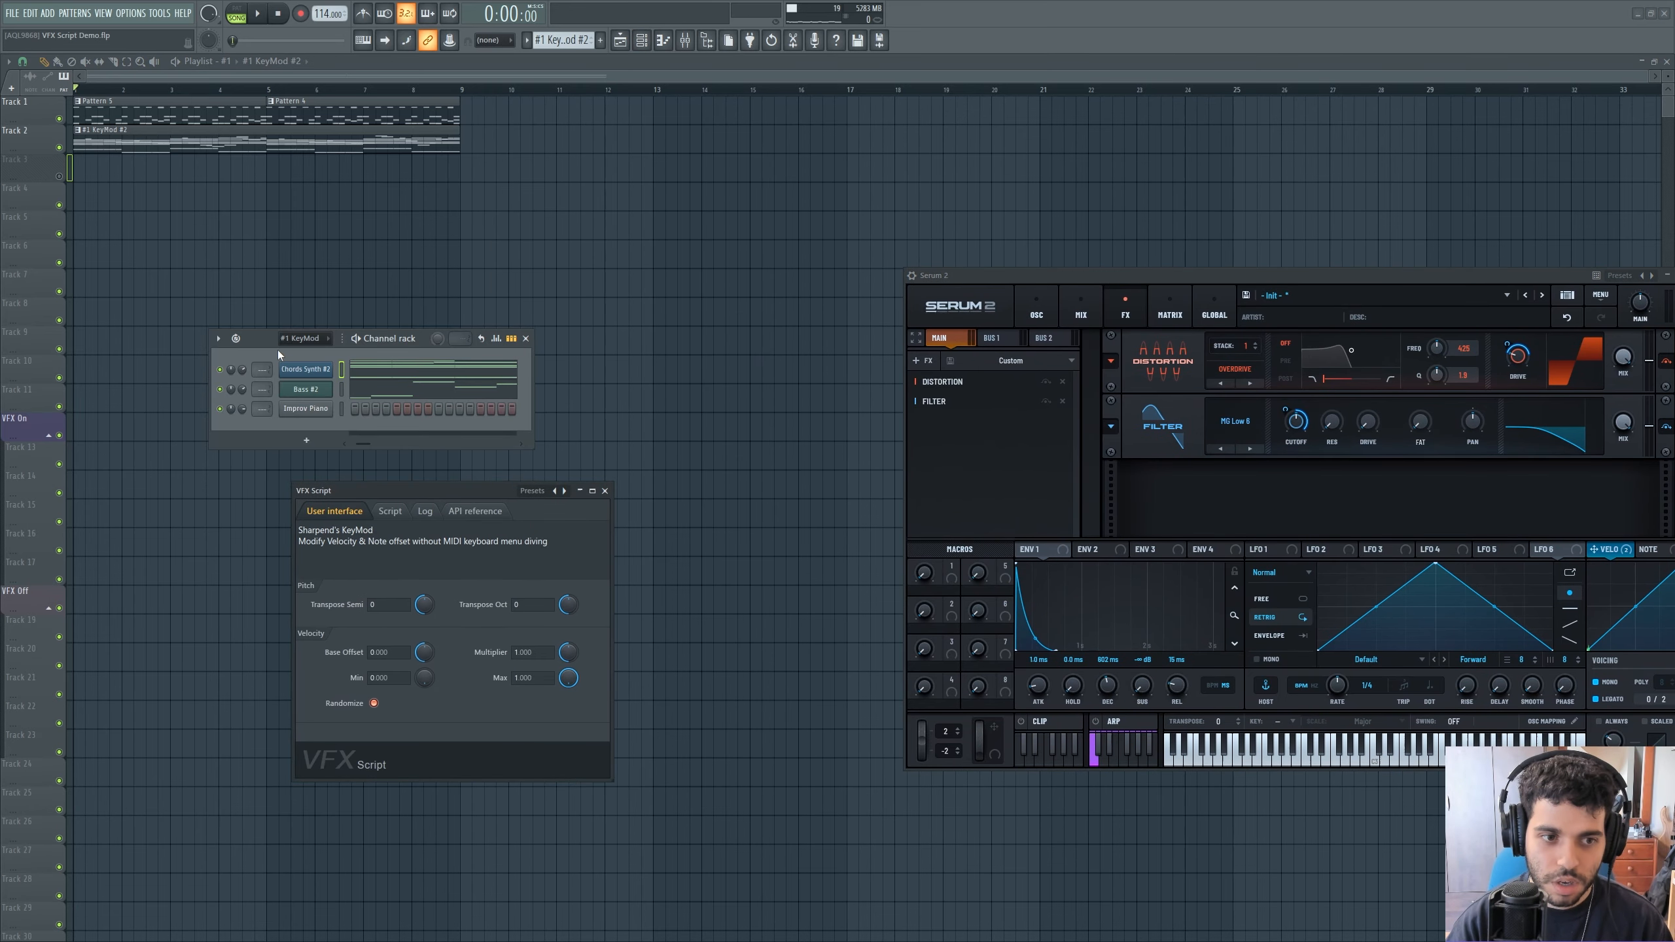
drag(277, 338, 384, 202)
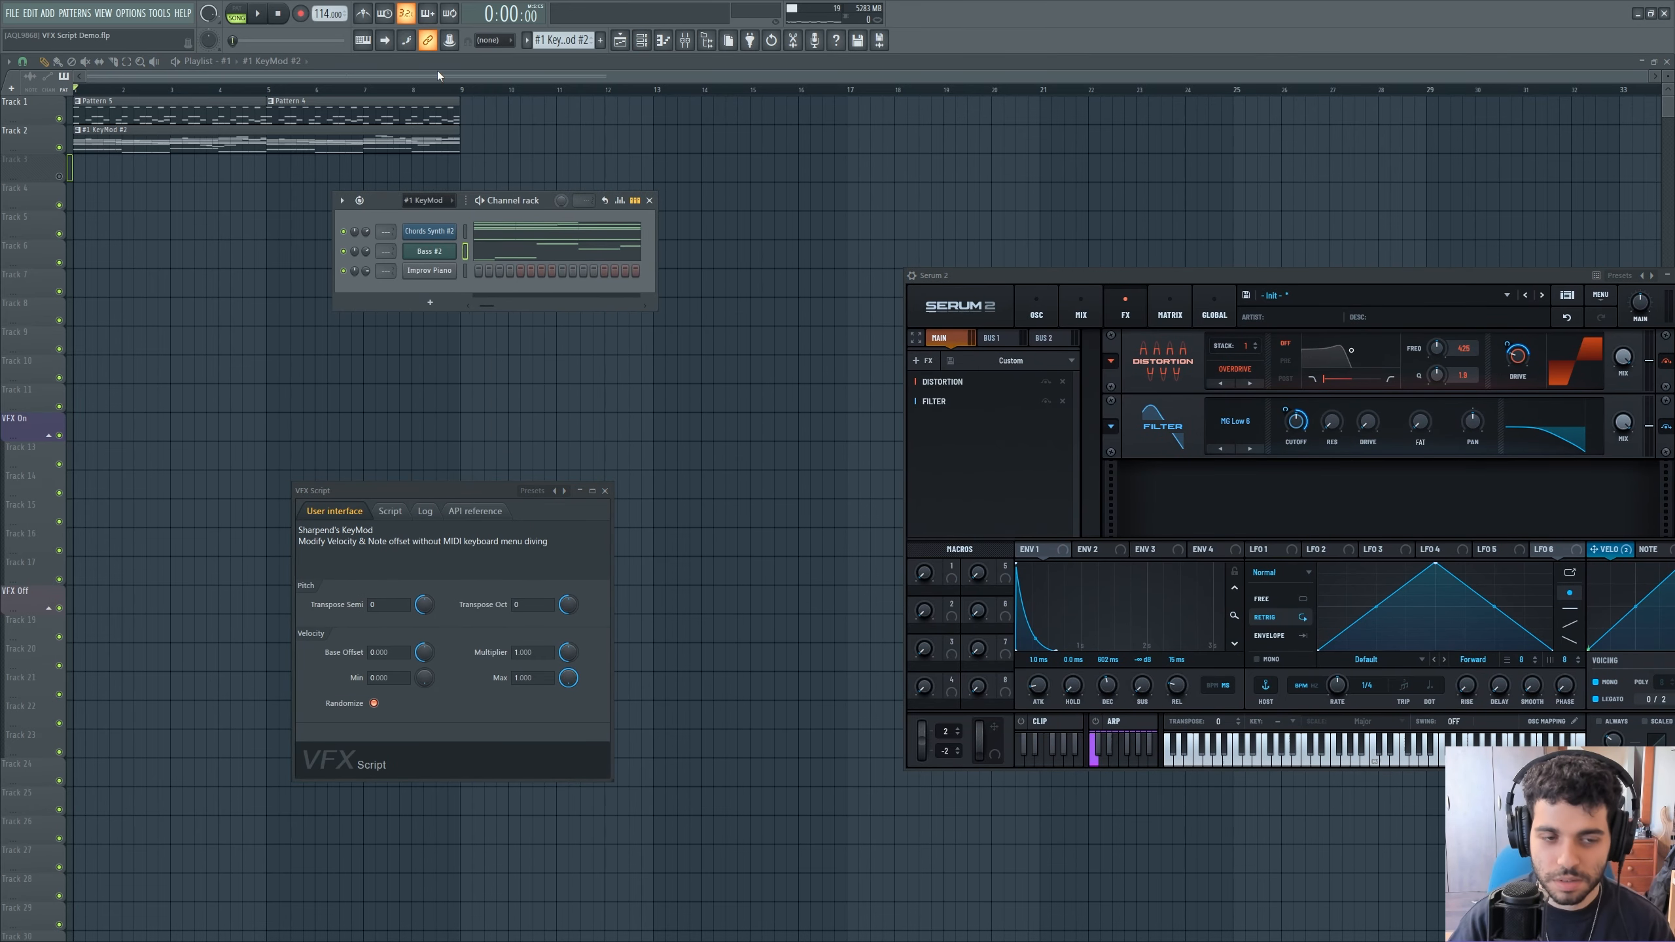
Step: Switch to song mode and play the arrangement while viewing the Bass #2 and Chords Synth #2 notes in the piano roll
click(249, 14)
key(space)
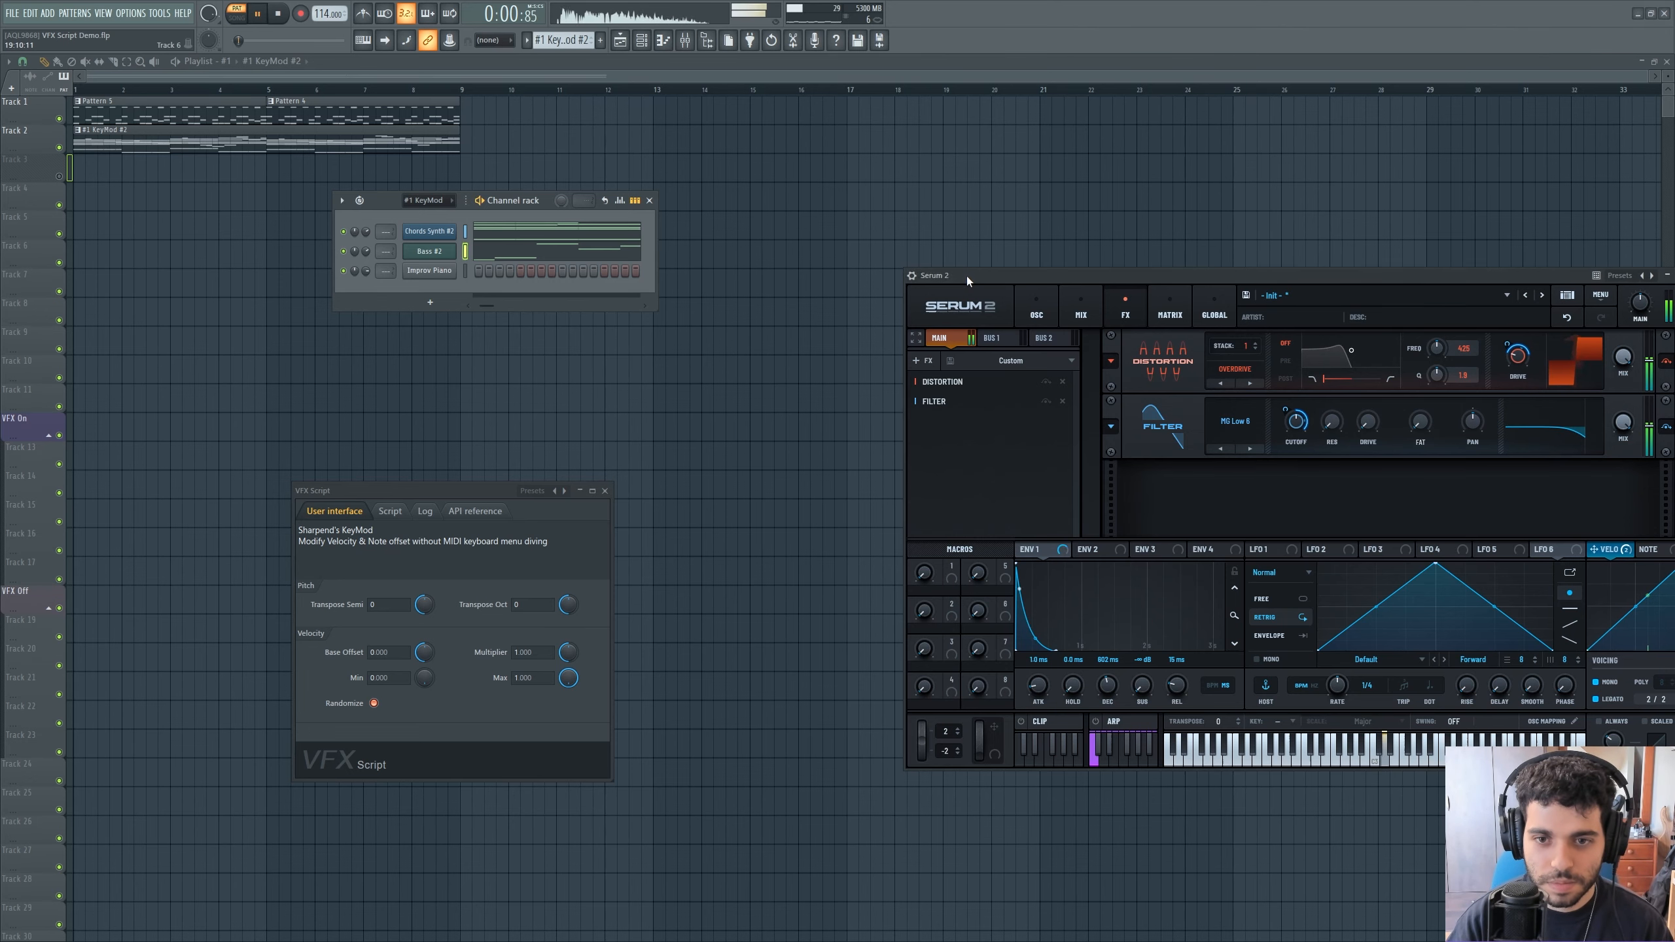
drag(965, 275, 714, 289)
click(547, 252)
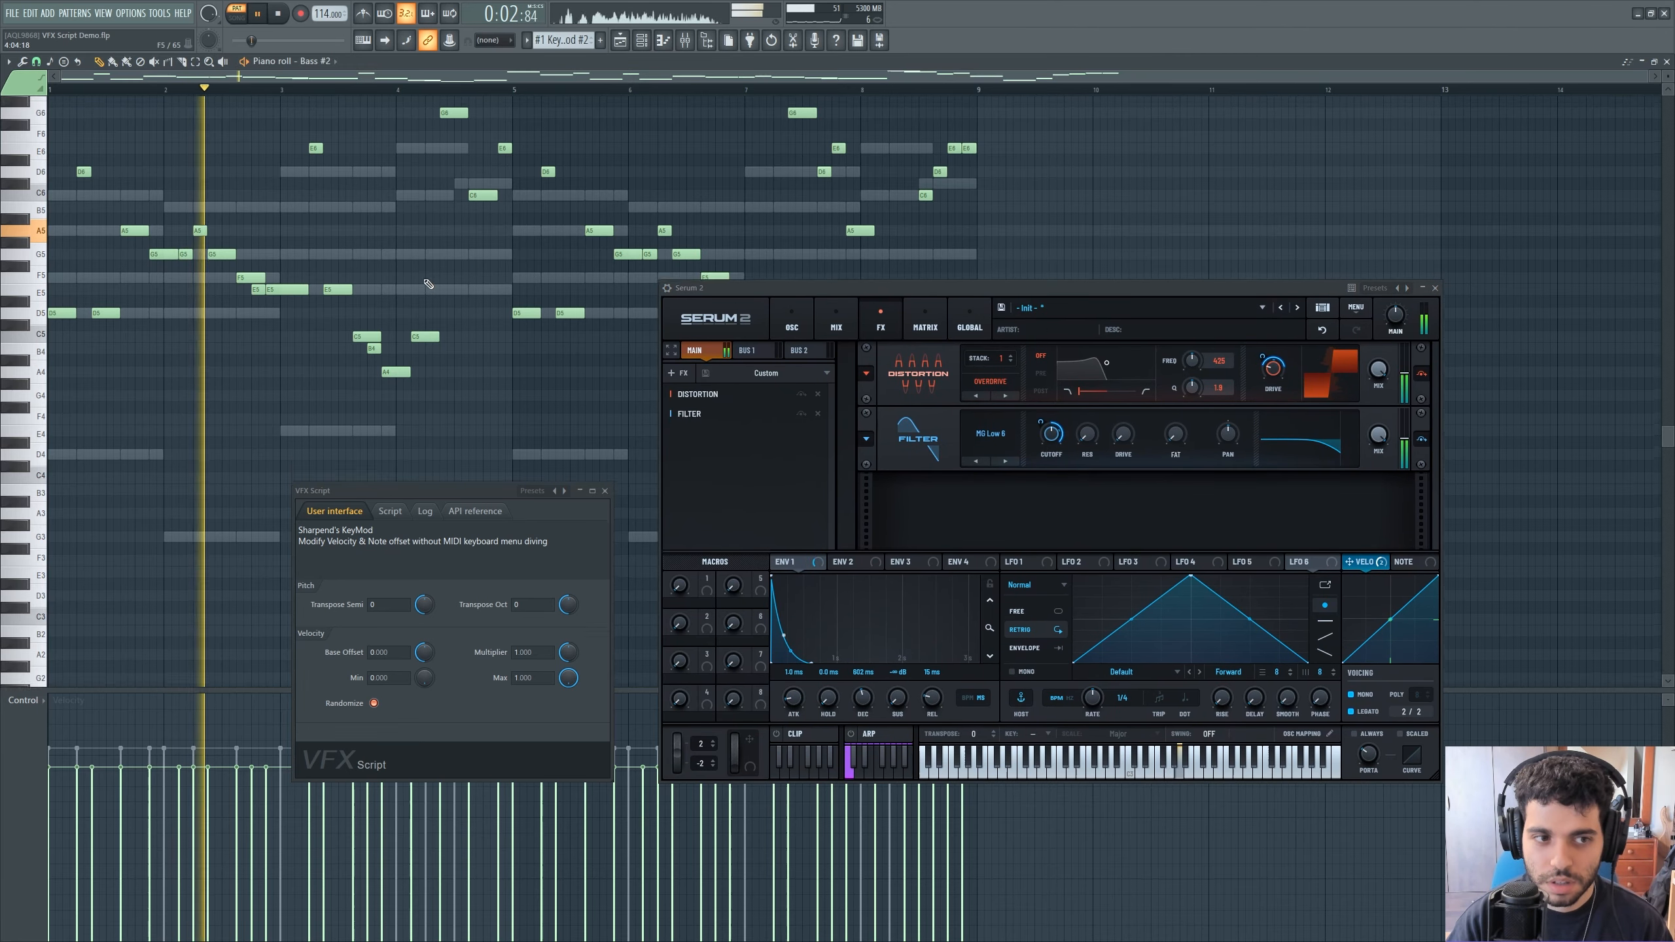
click(305, 76)
click(438, 358)
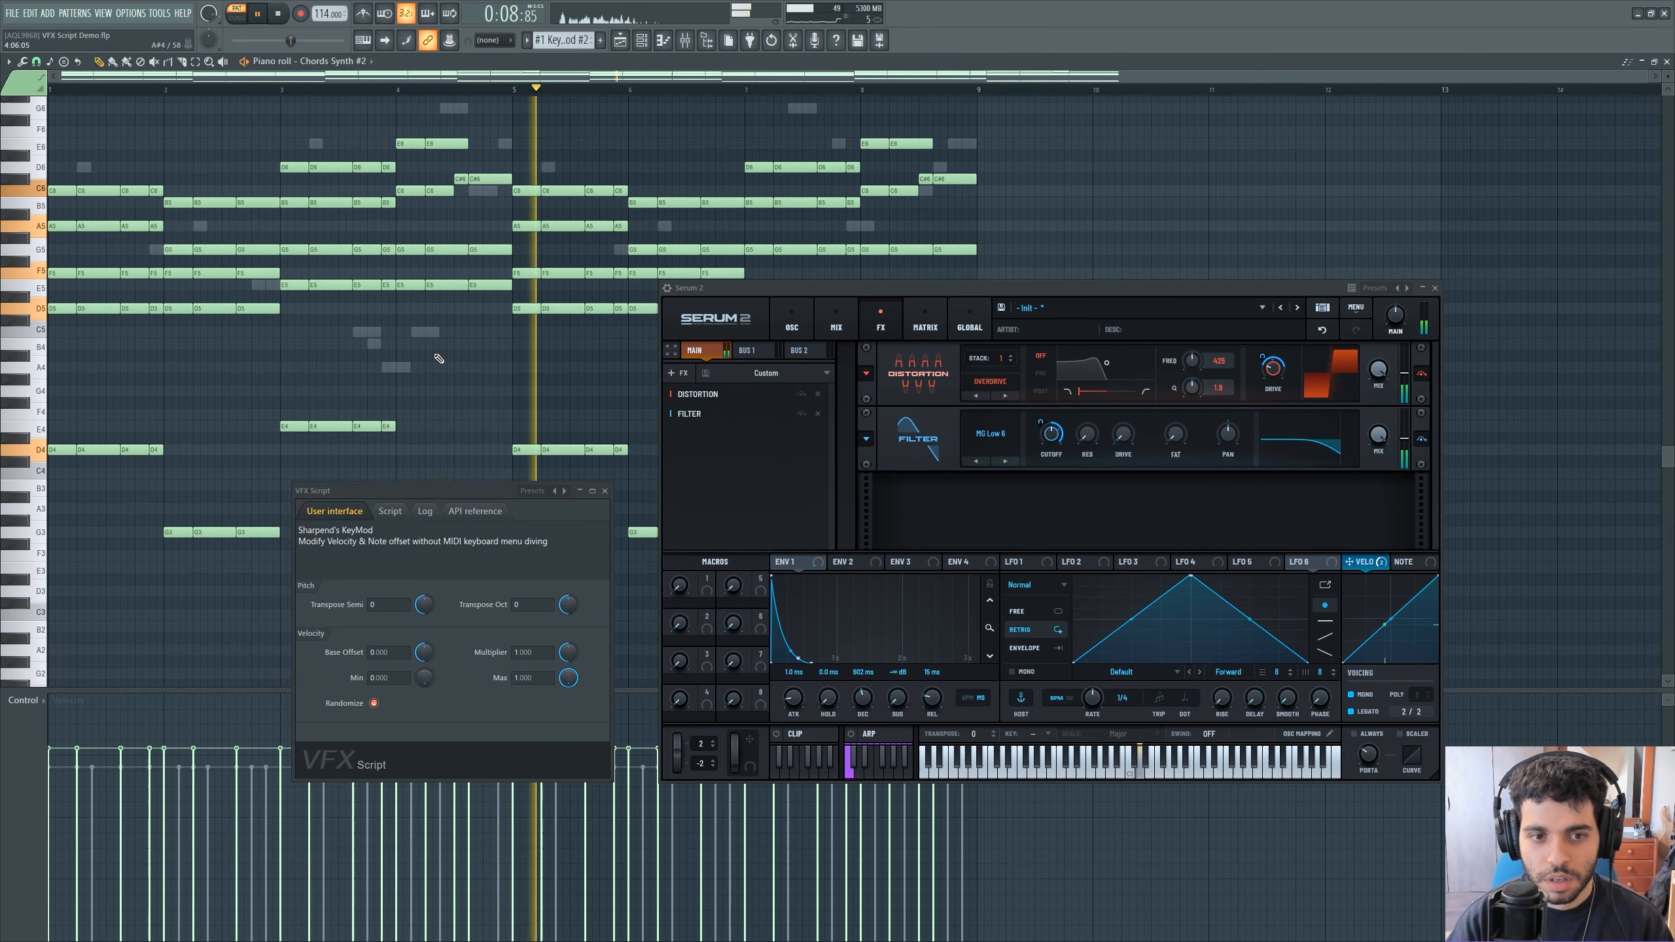
key(space)
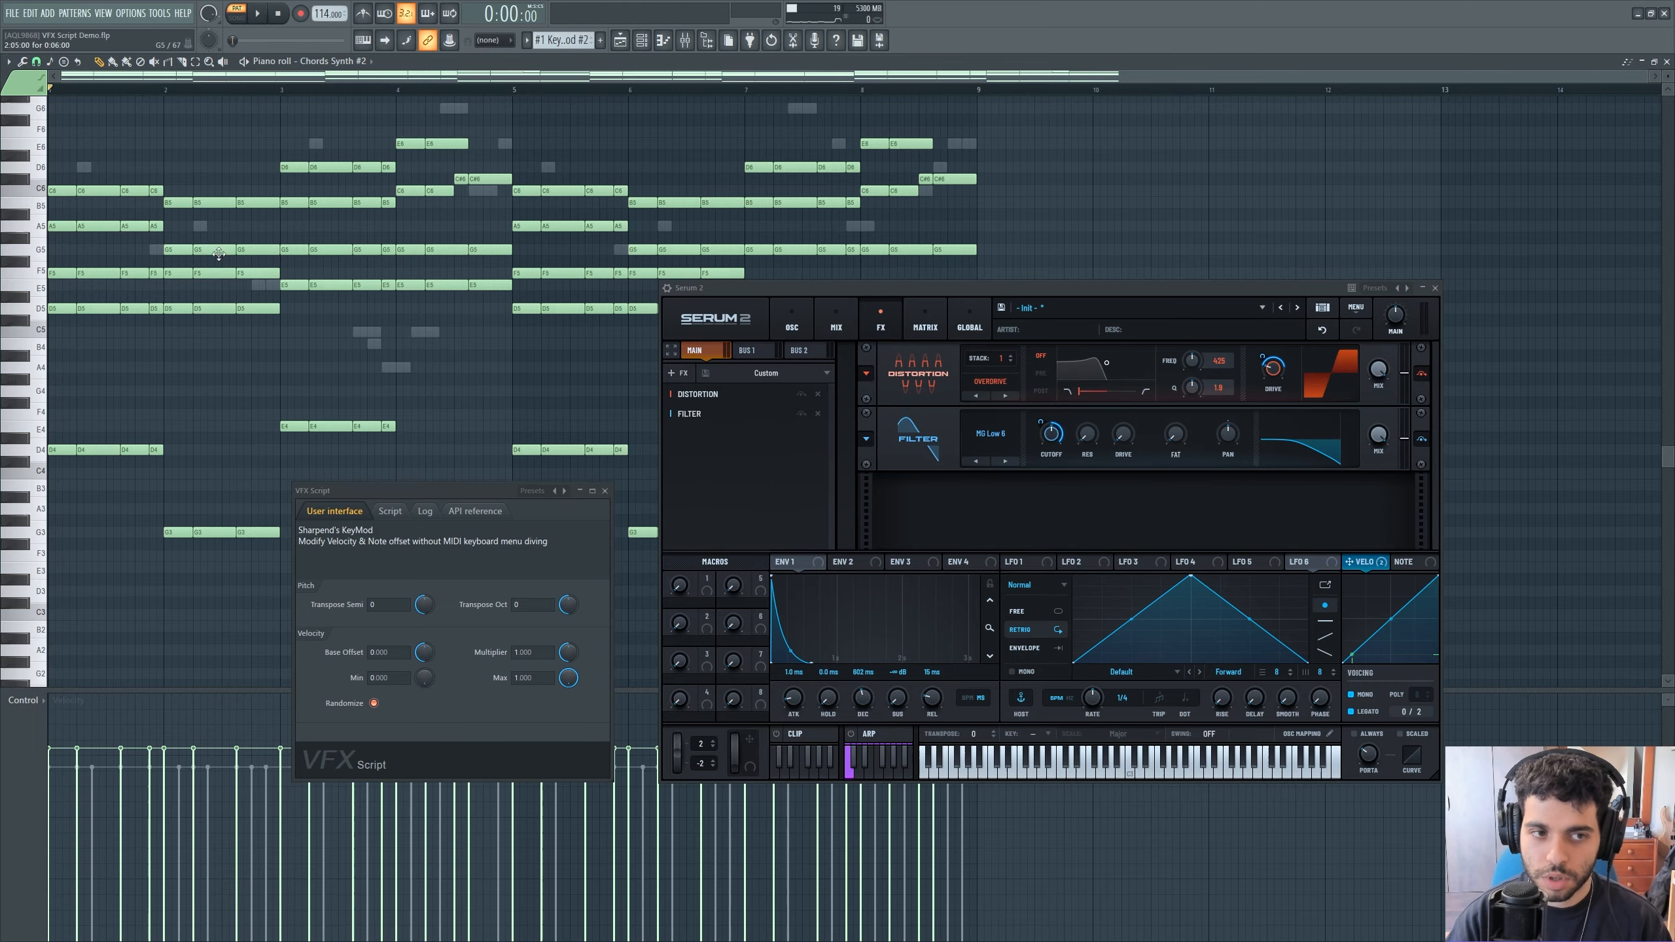
key(F7)
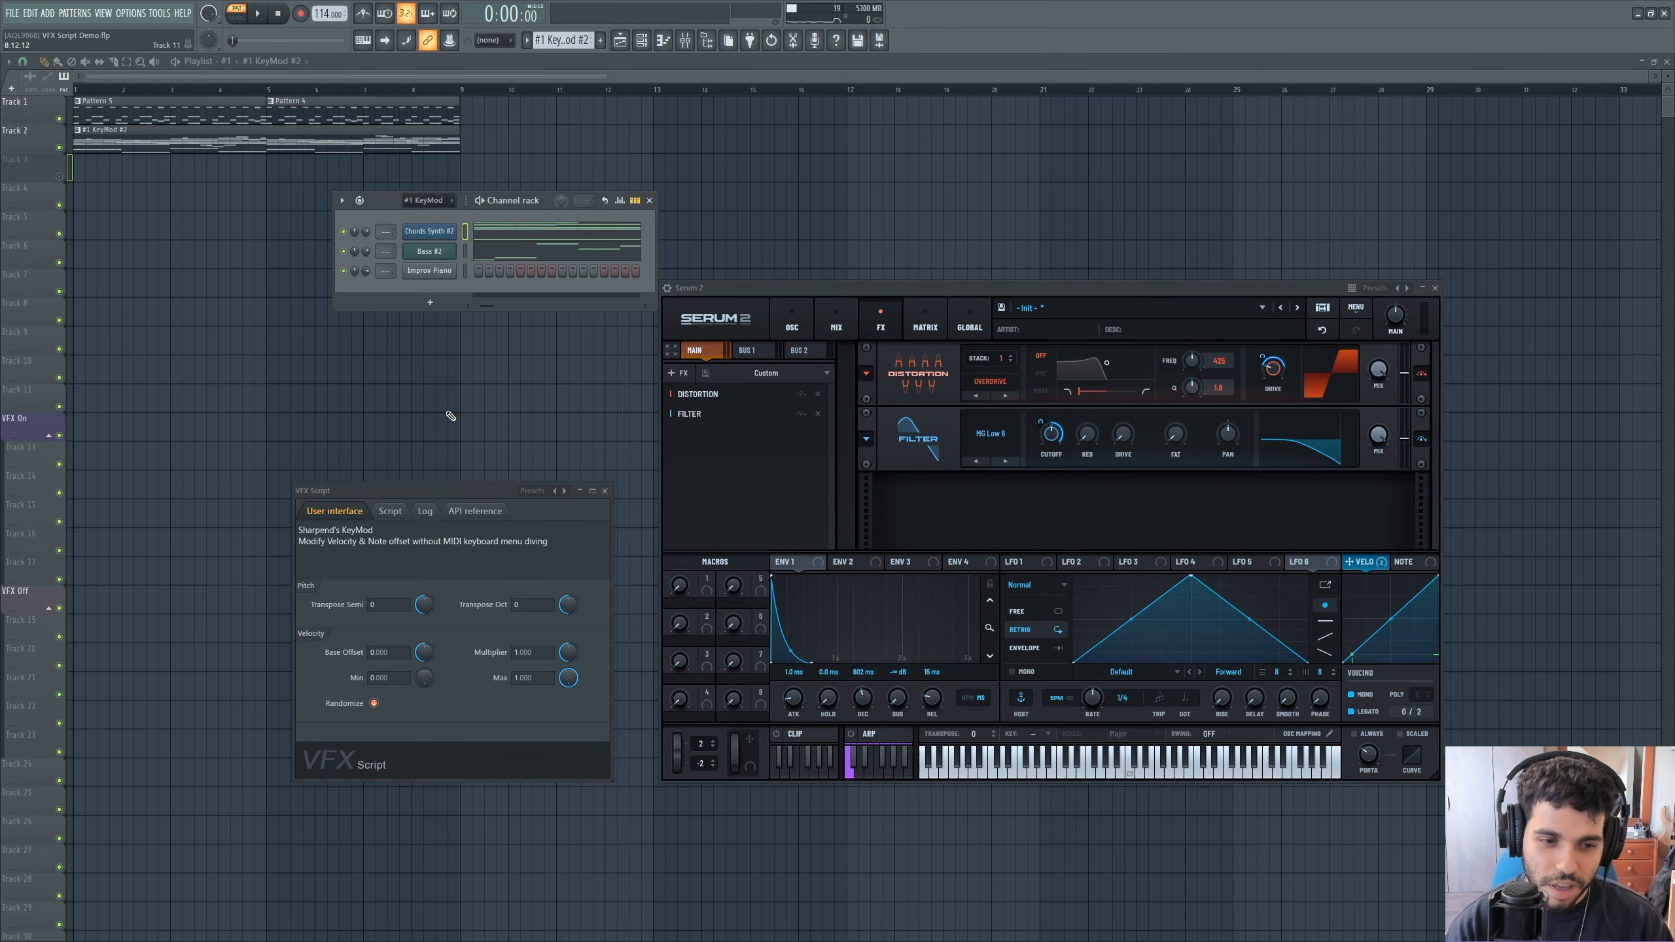
Step: Close the bass Serum 2 and open the Chords Synth #2 Patcher map with its Serum 2, placing the windows side by side
drag(430, 494, 317, 419)
drag(733, 294, 624, 373)
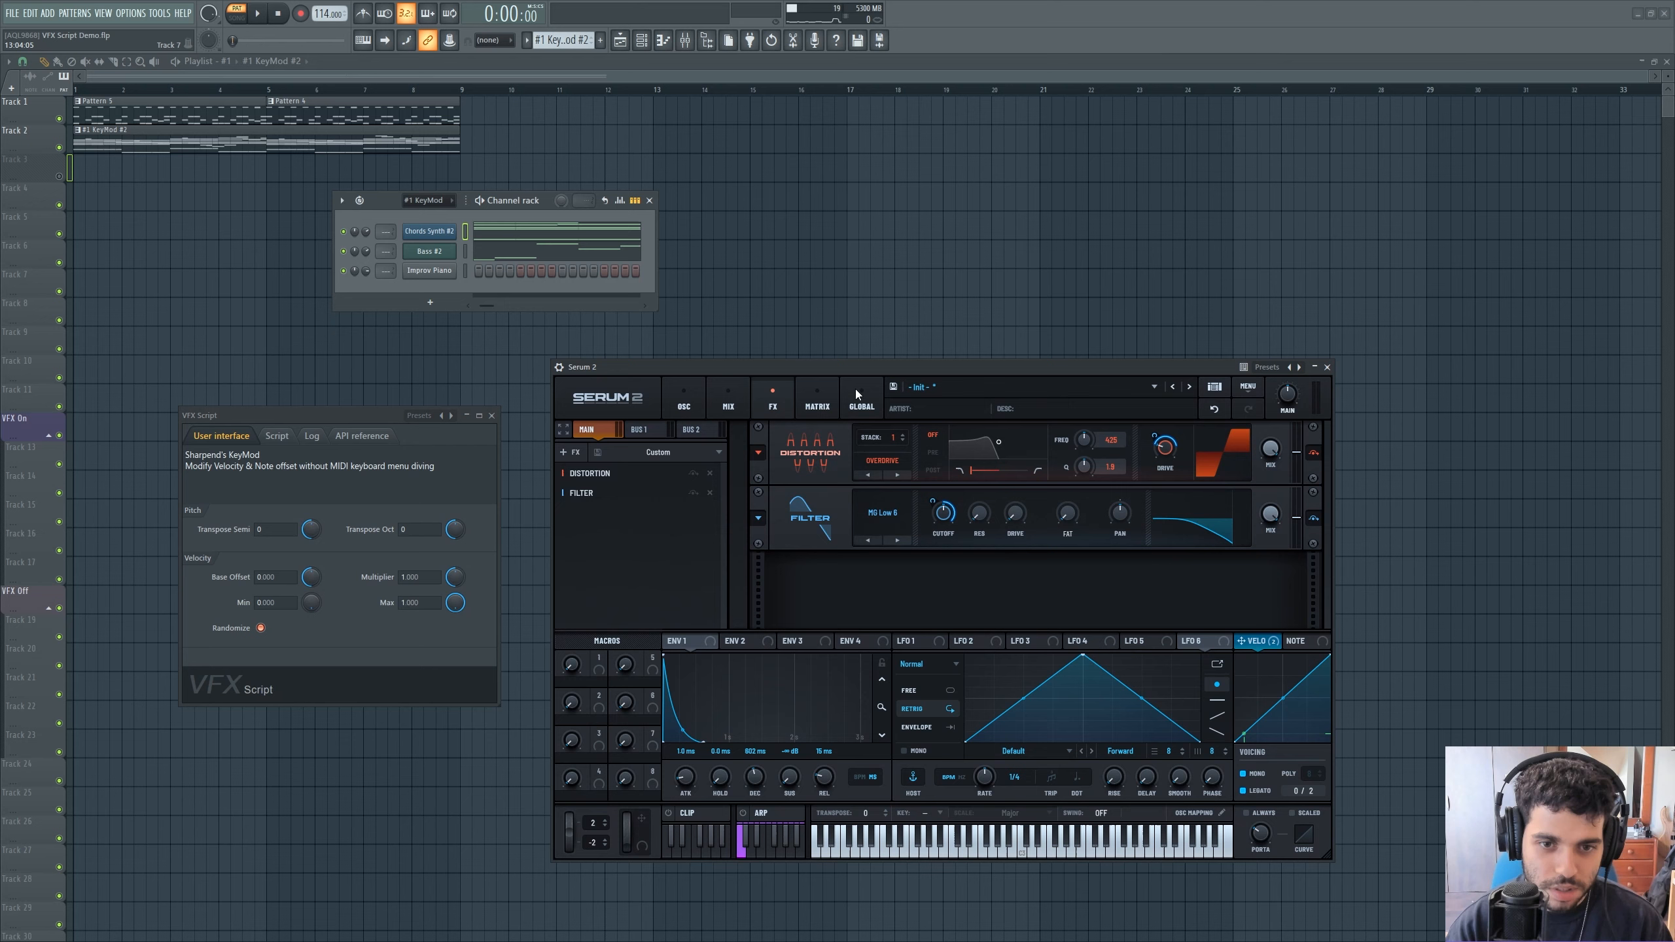
click(1328, 368)
click(435, 234)
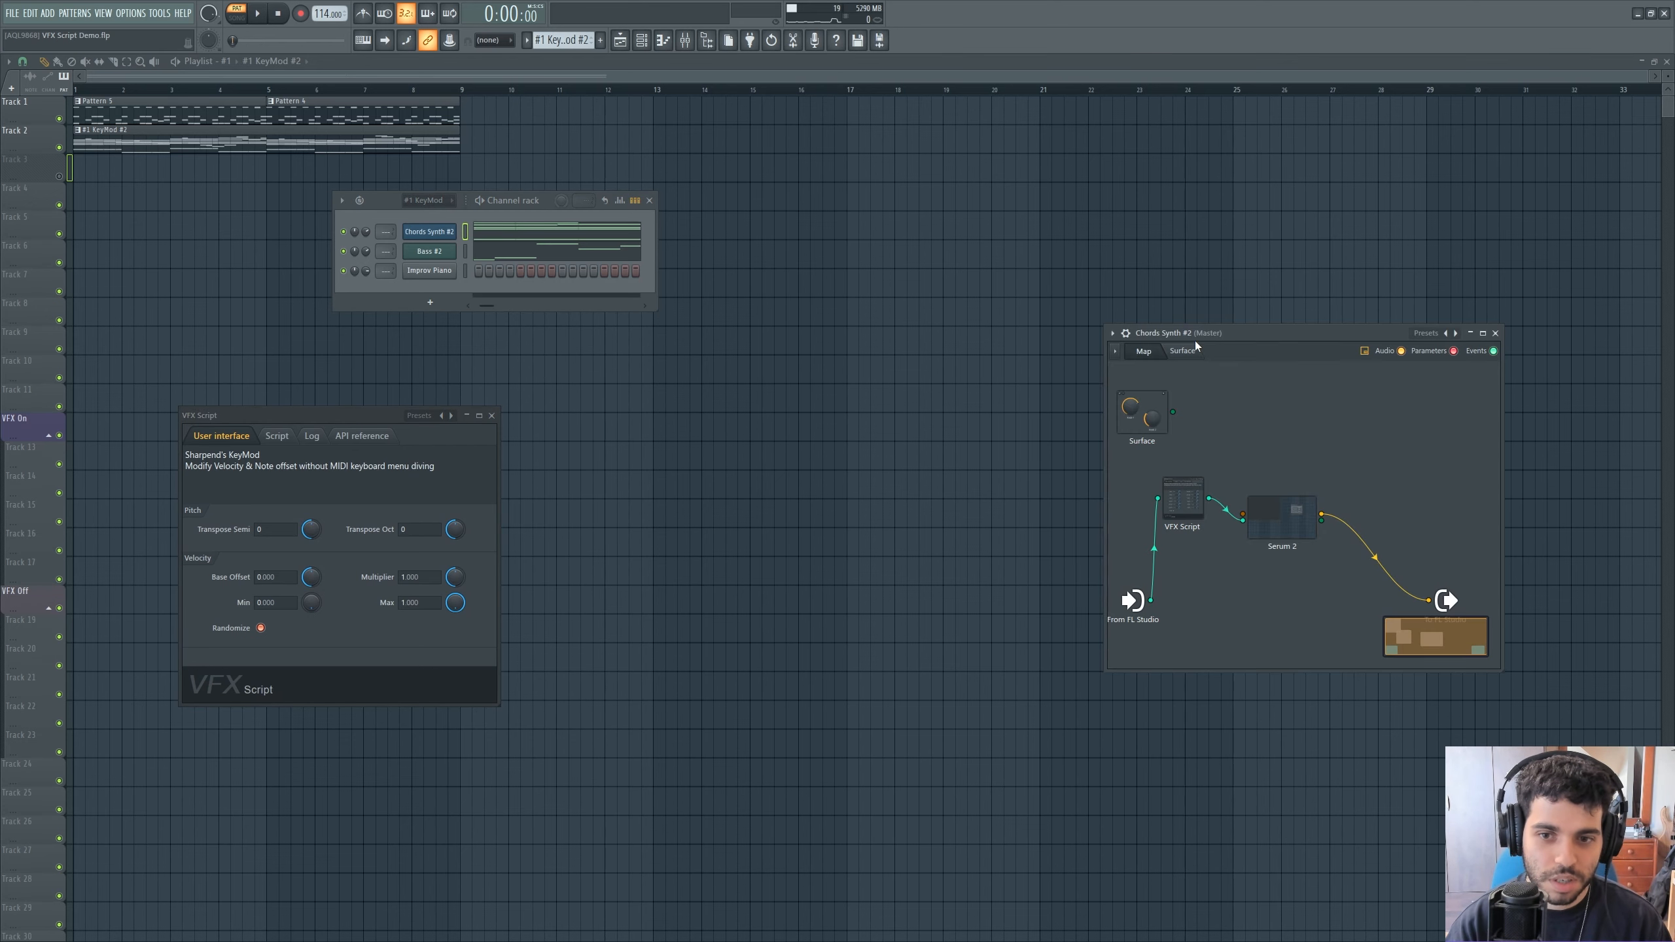
drag(1194, 336, 804, 274)
double_click(887, 461)
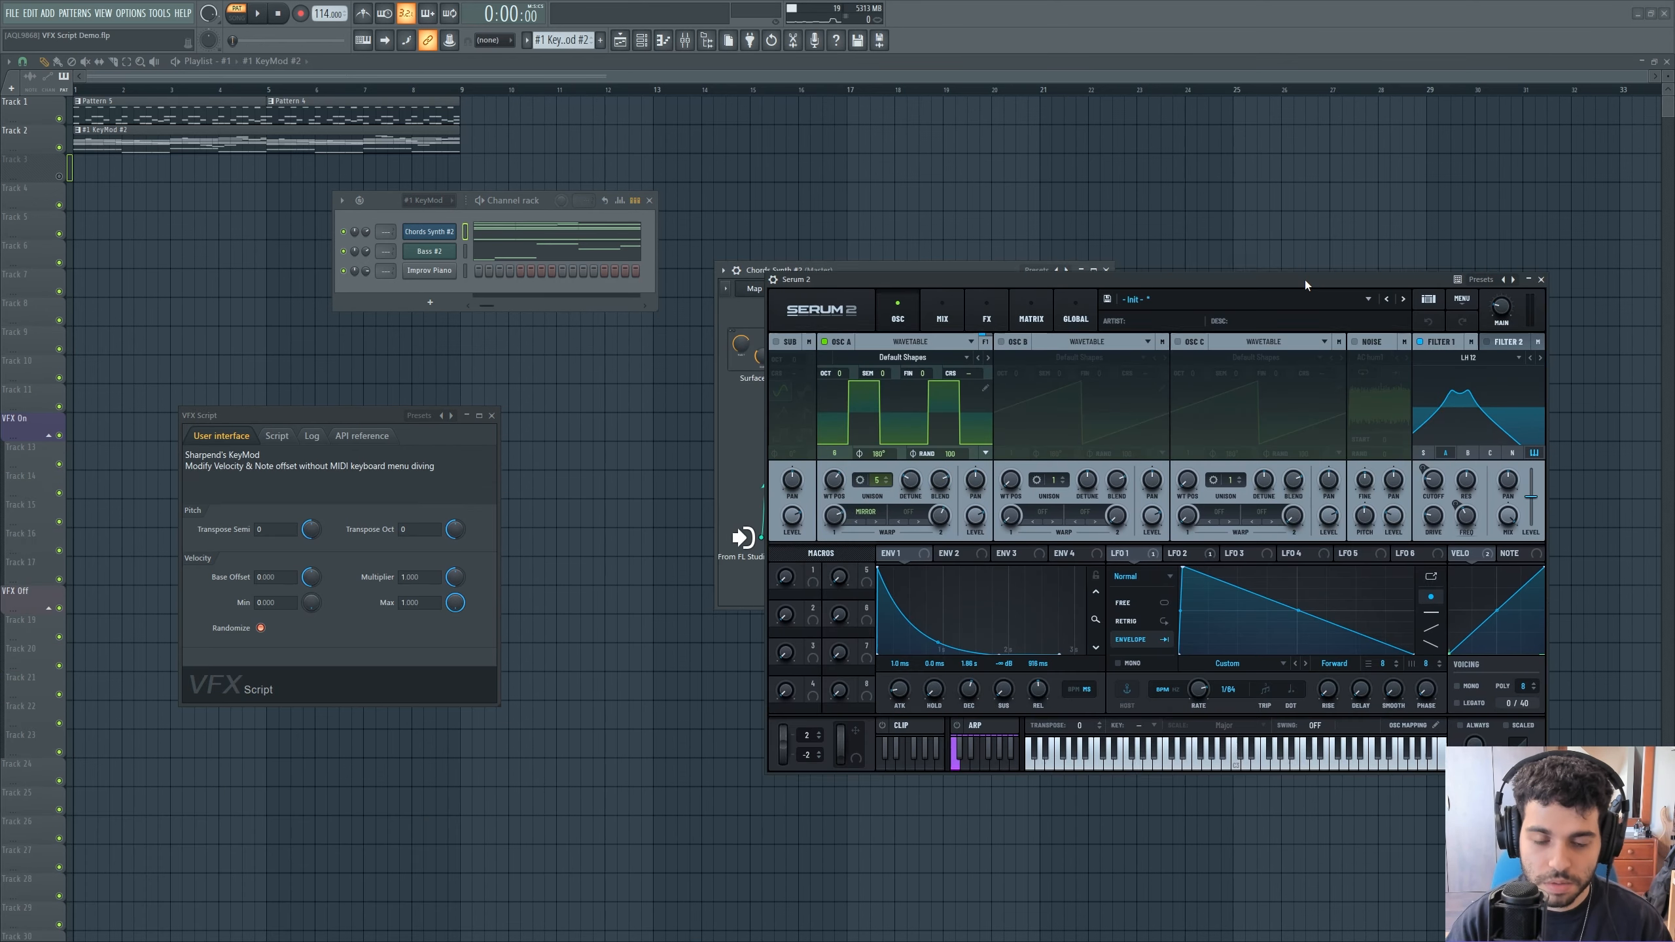
drag(752, 270, 490, 293)
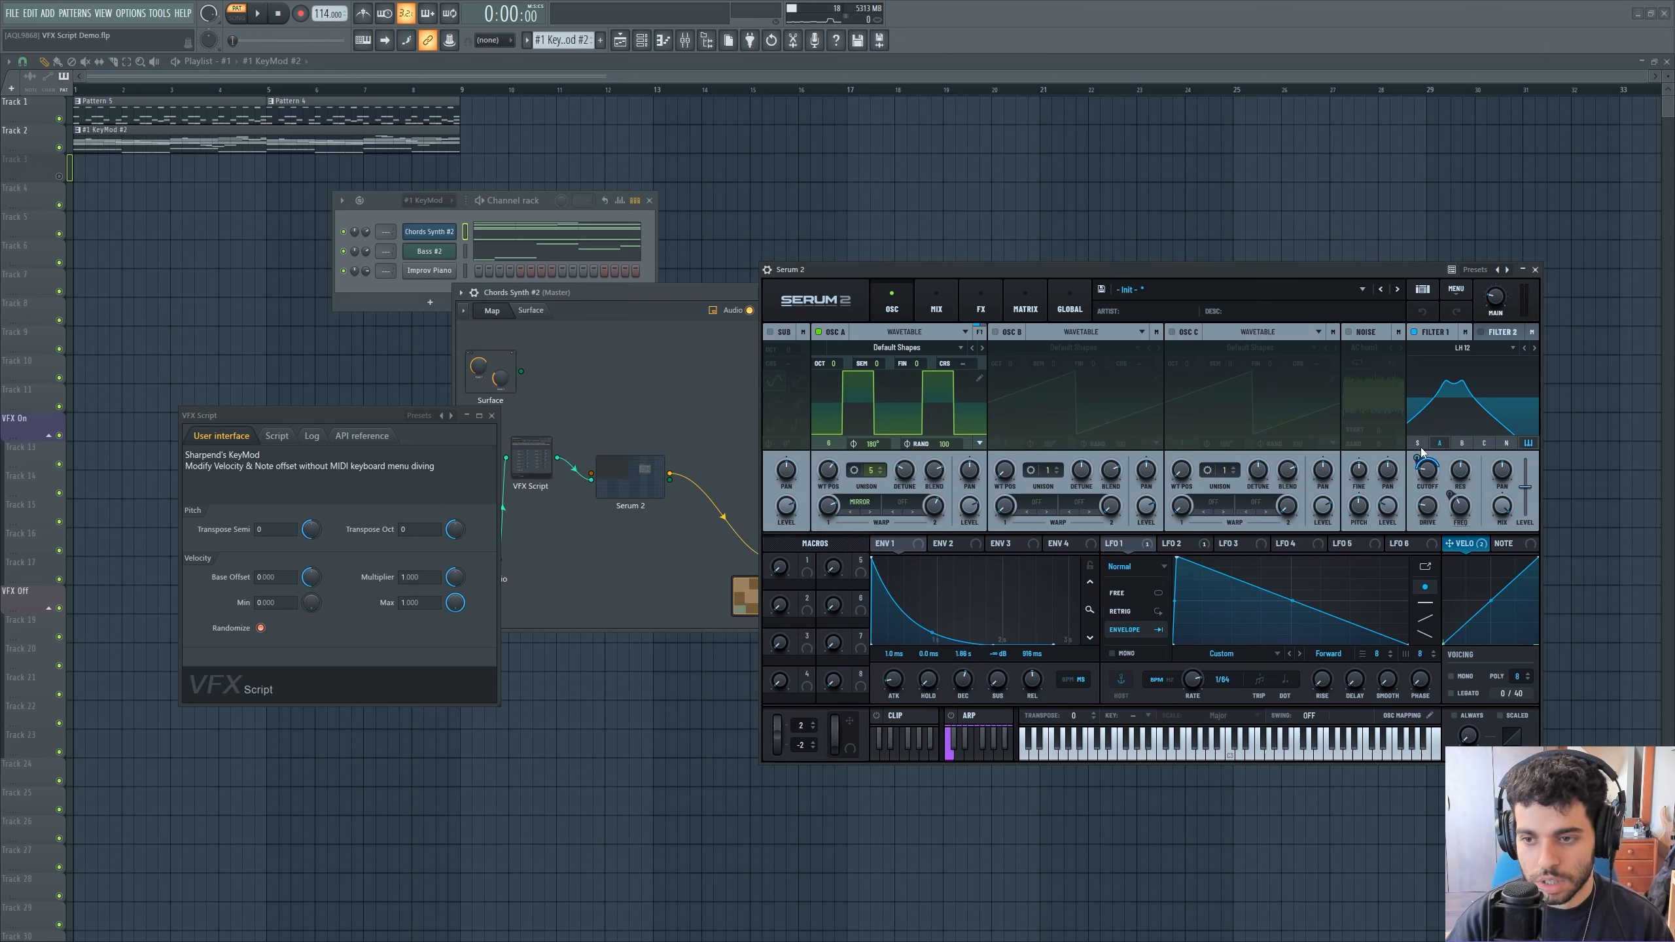
Step: Examine the chord synth's effects, oscillator page, velocity destinations and modulation matrix in Serum 2
click(936, 304)
click(982, 303)
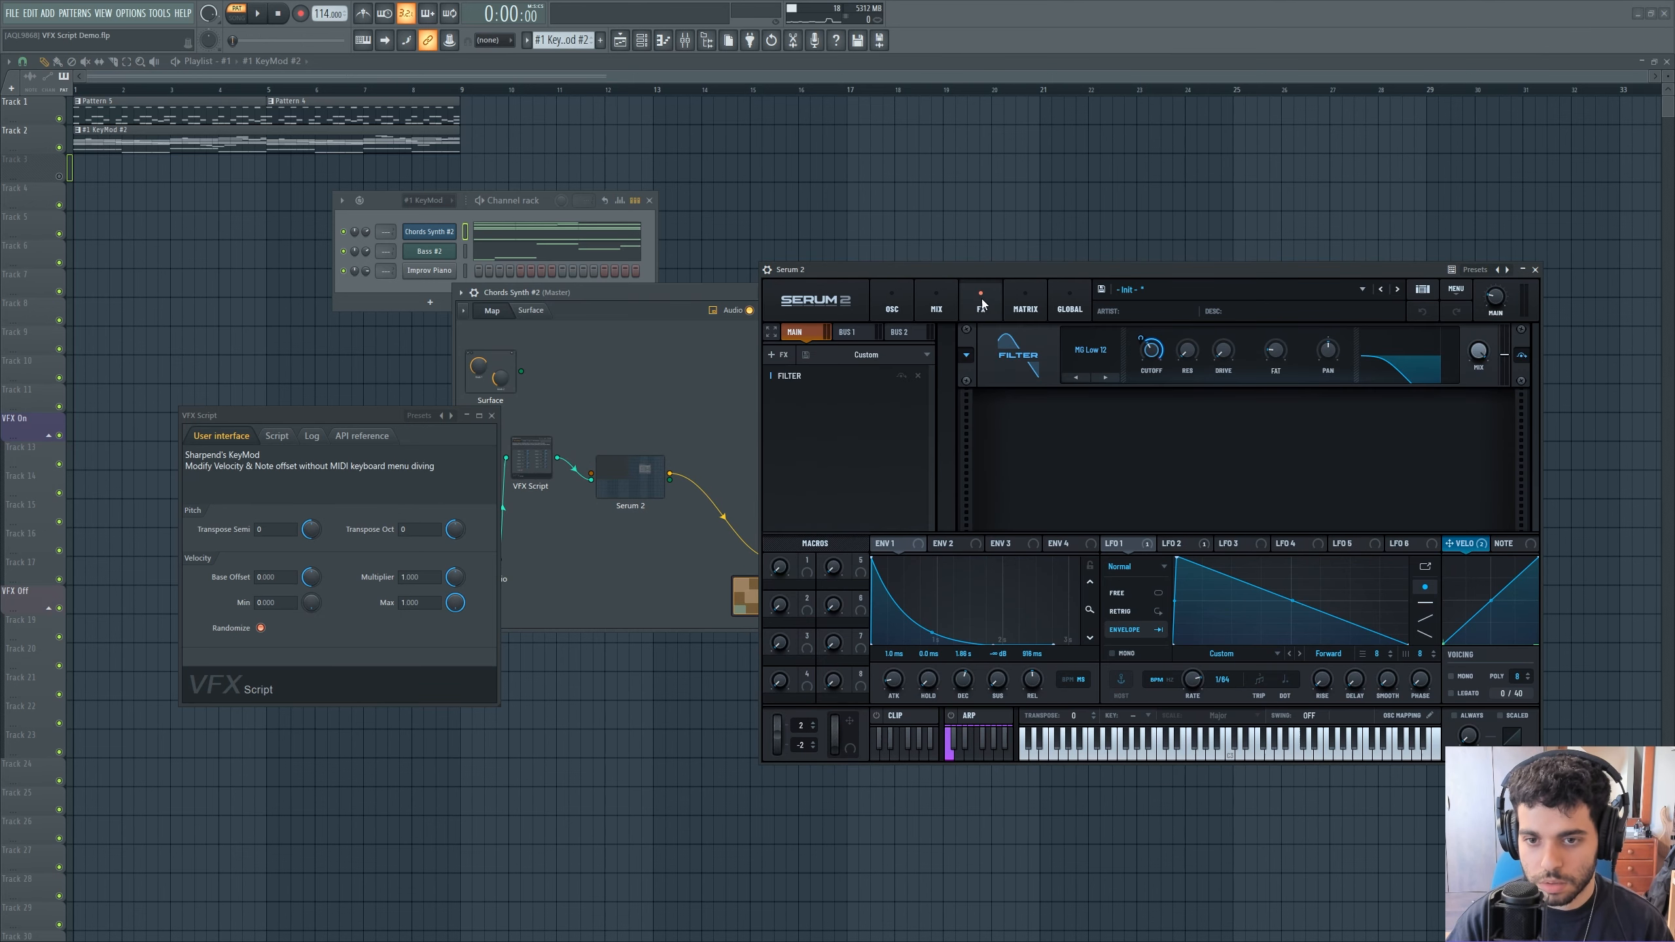
click(897, 303)
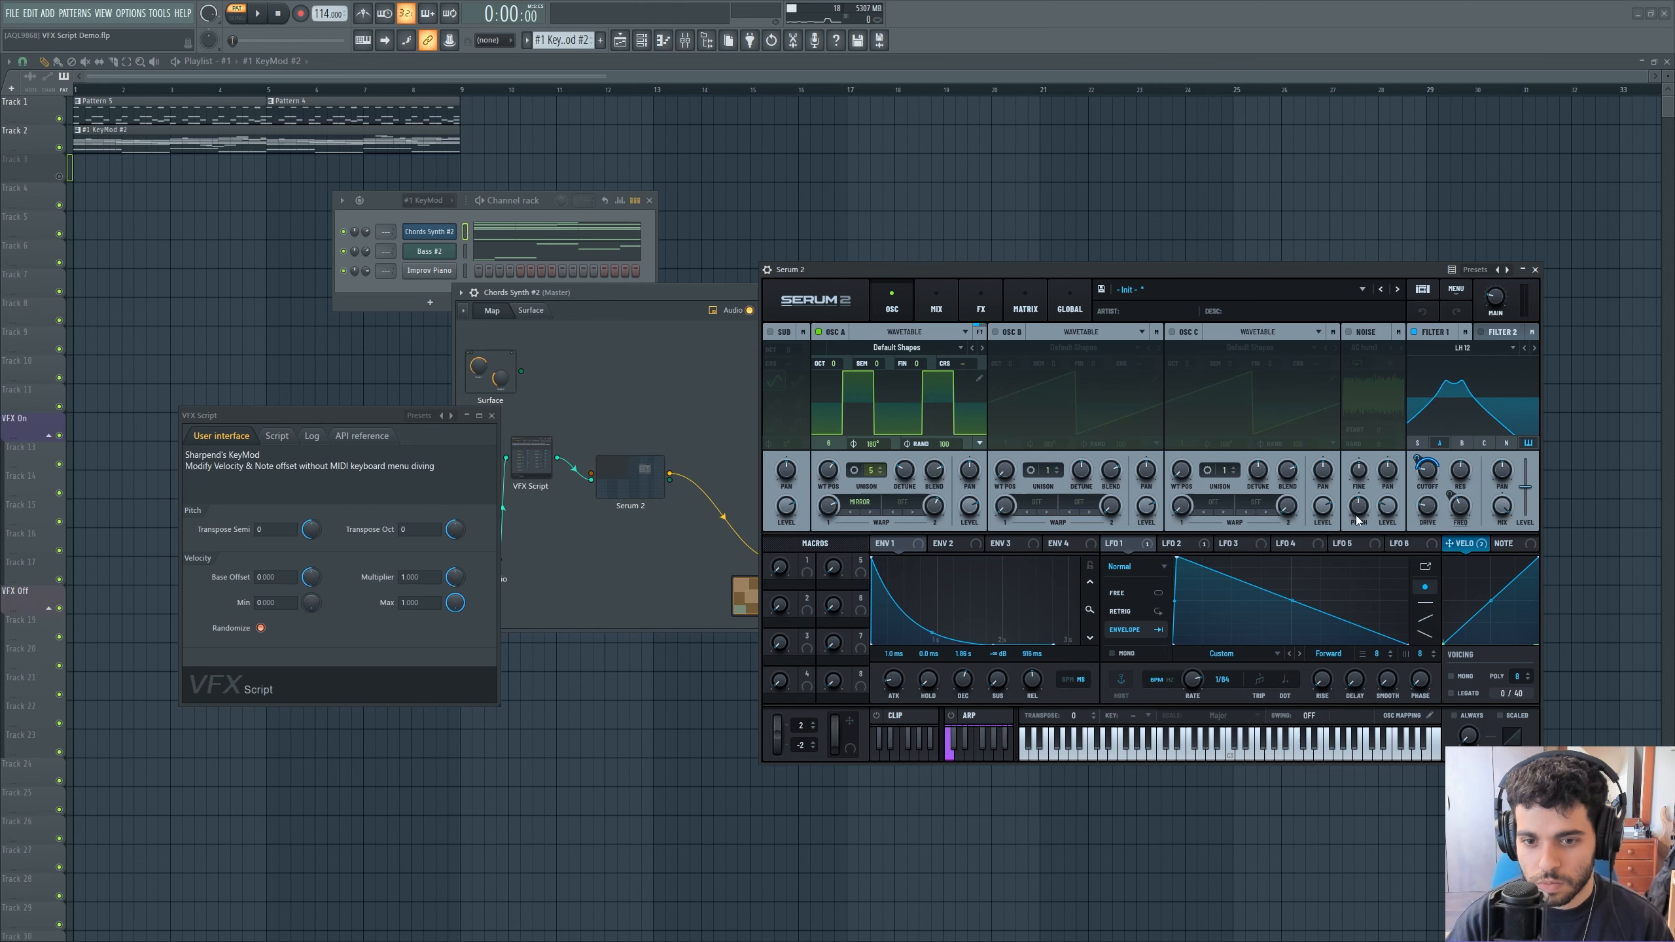
right_click(1468, 545)
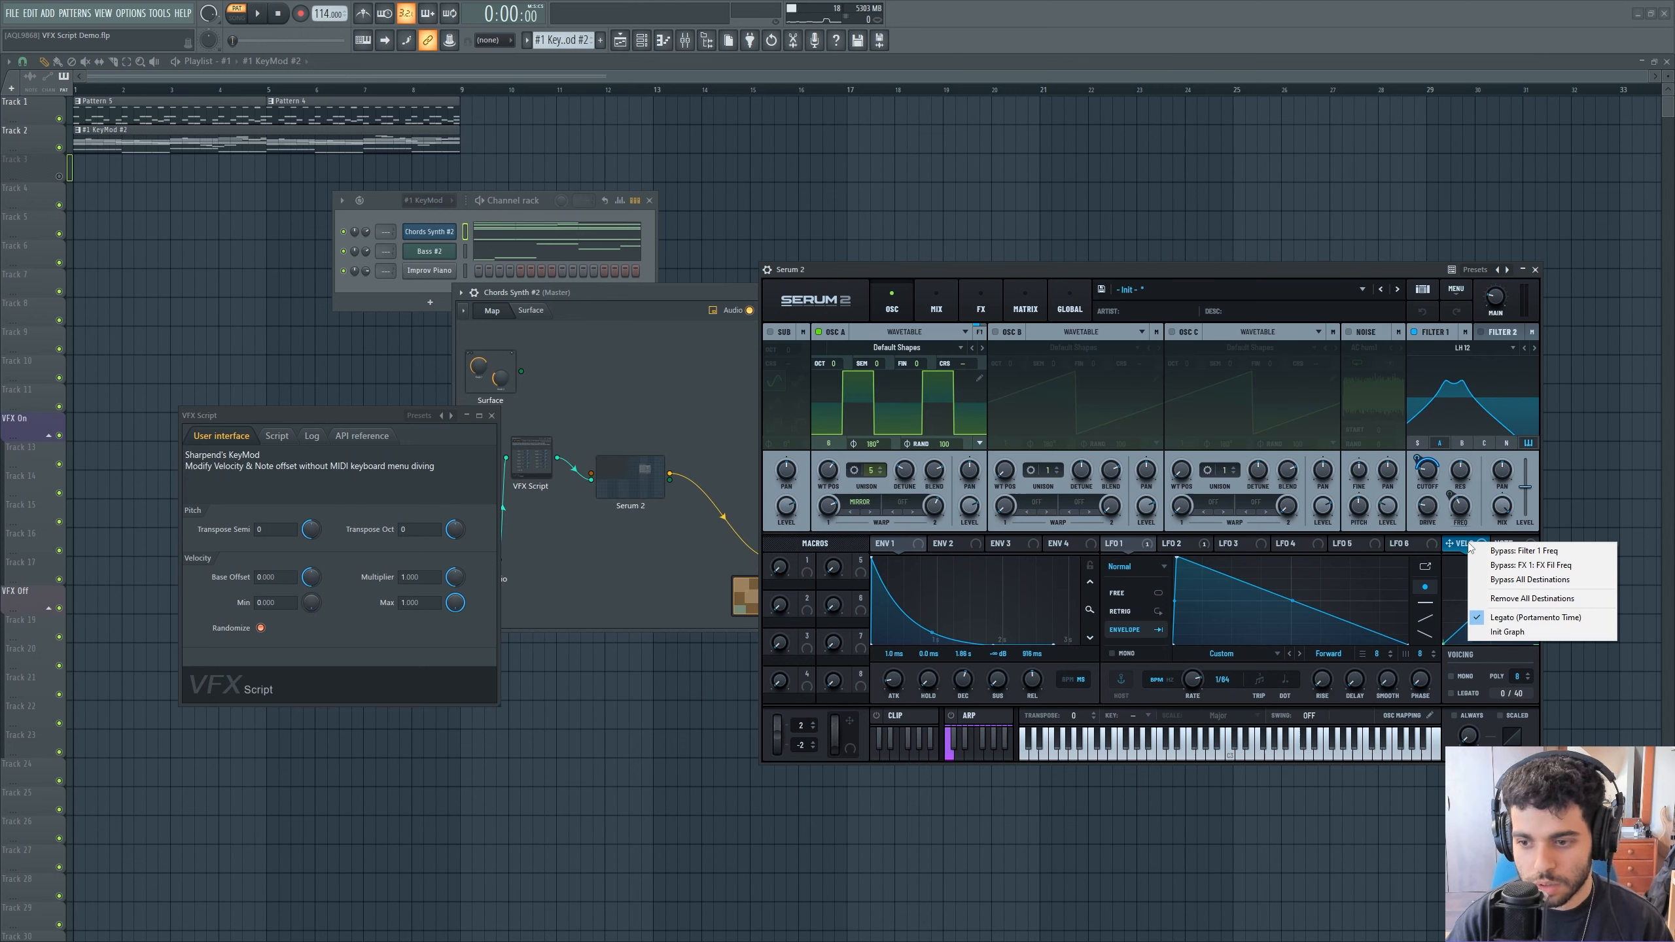
click(1025, 303)
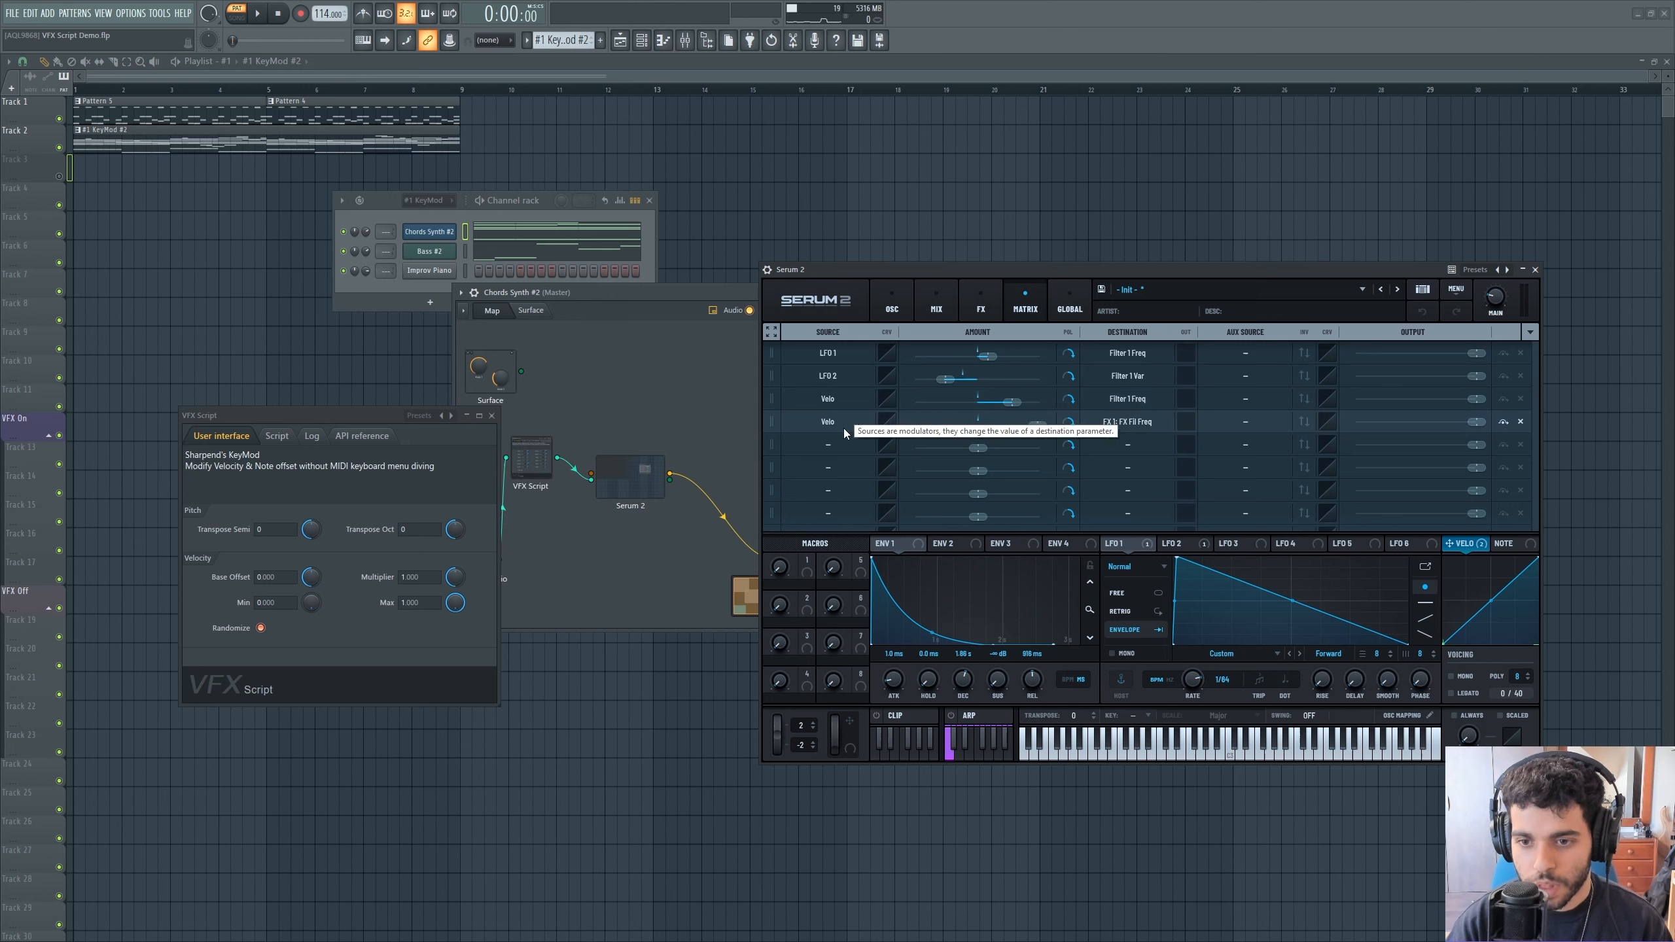
click(921, 308)
click(963, 302)
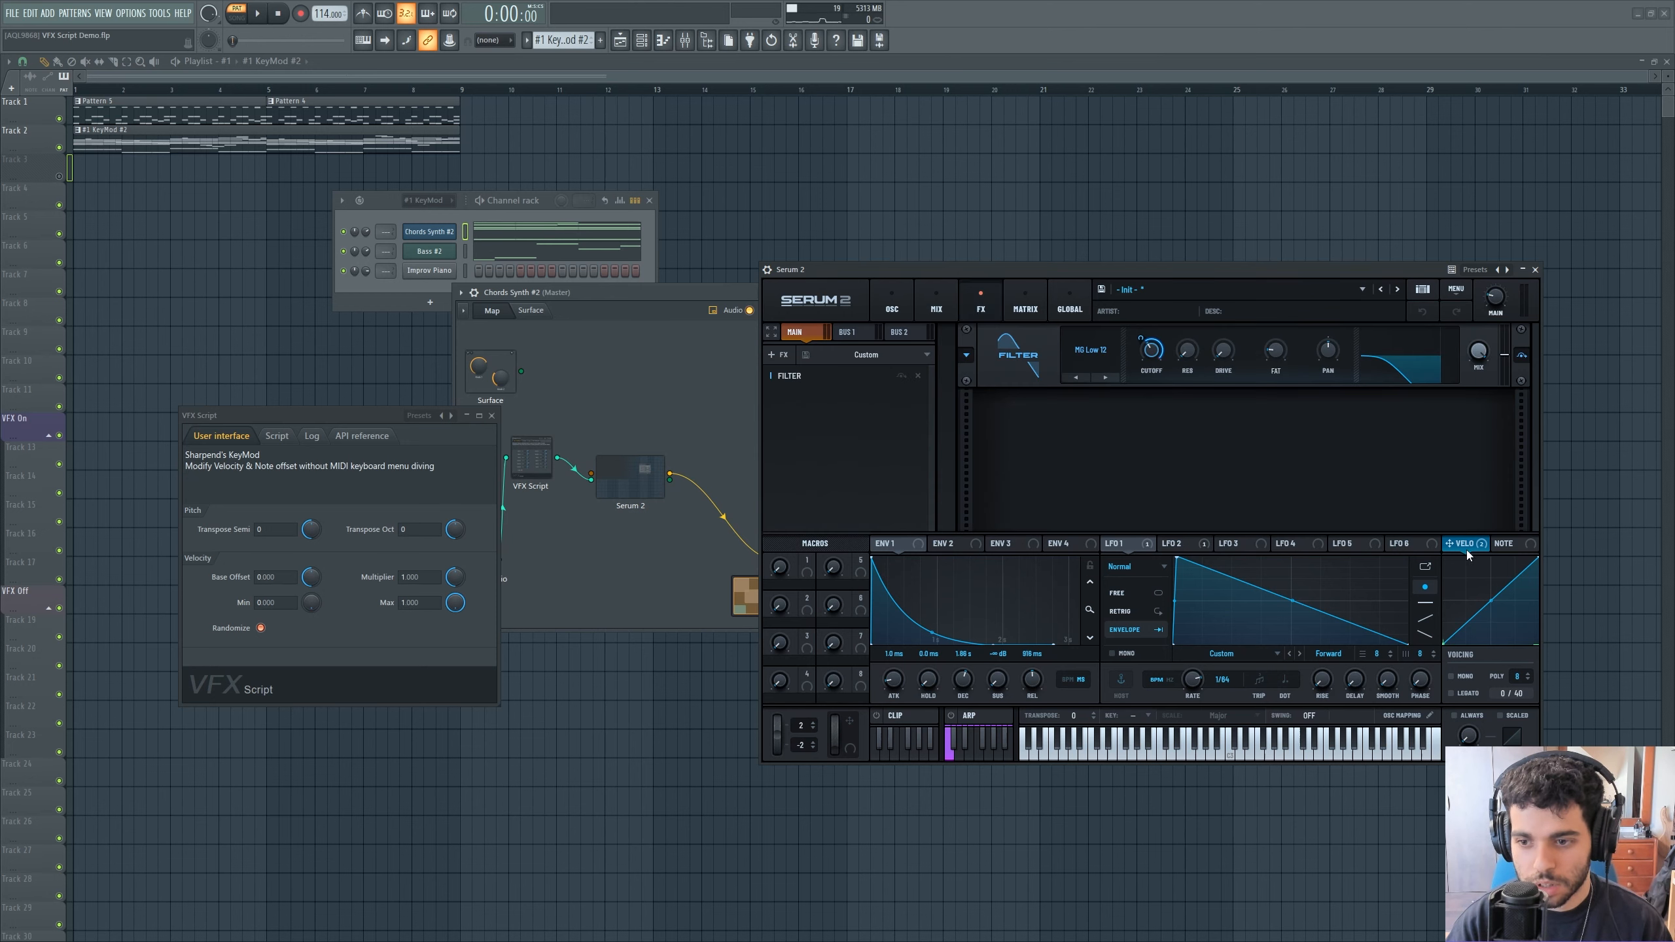
click(891, 303)
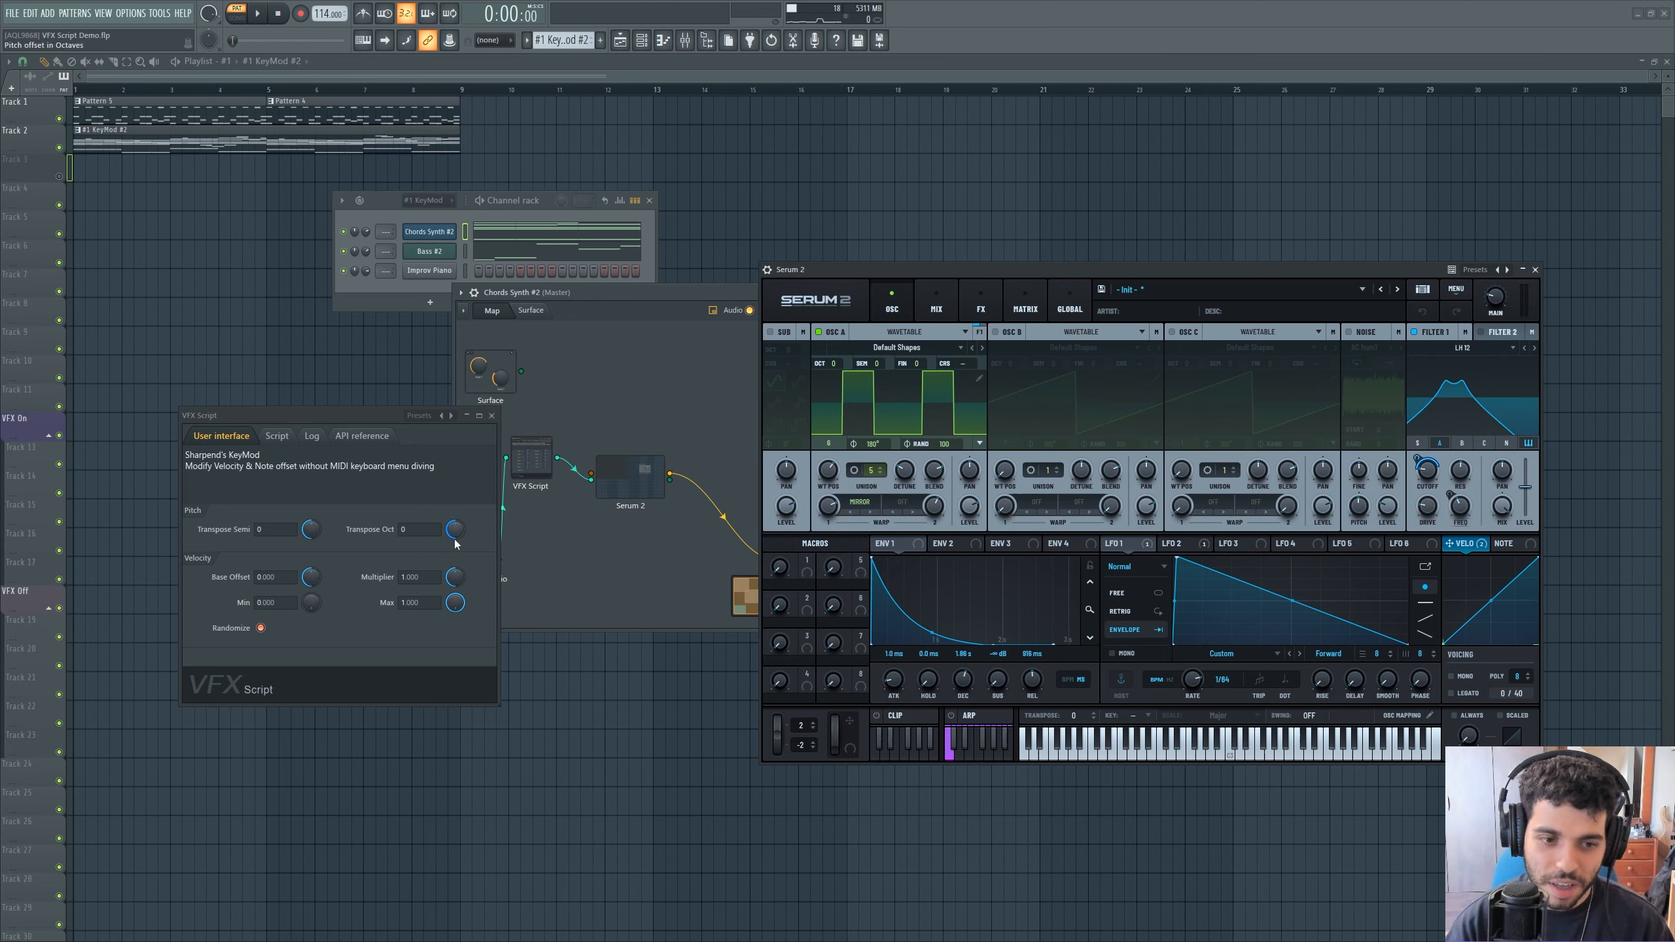
Step: Route From FL Studio directly into the chord synth's Serum 2 to bypass VFX Script, and restore the connection through VFX Script
drag(370, 416, 322, 427)
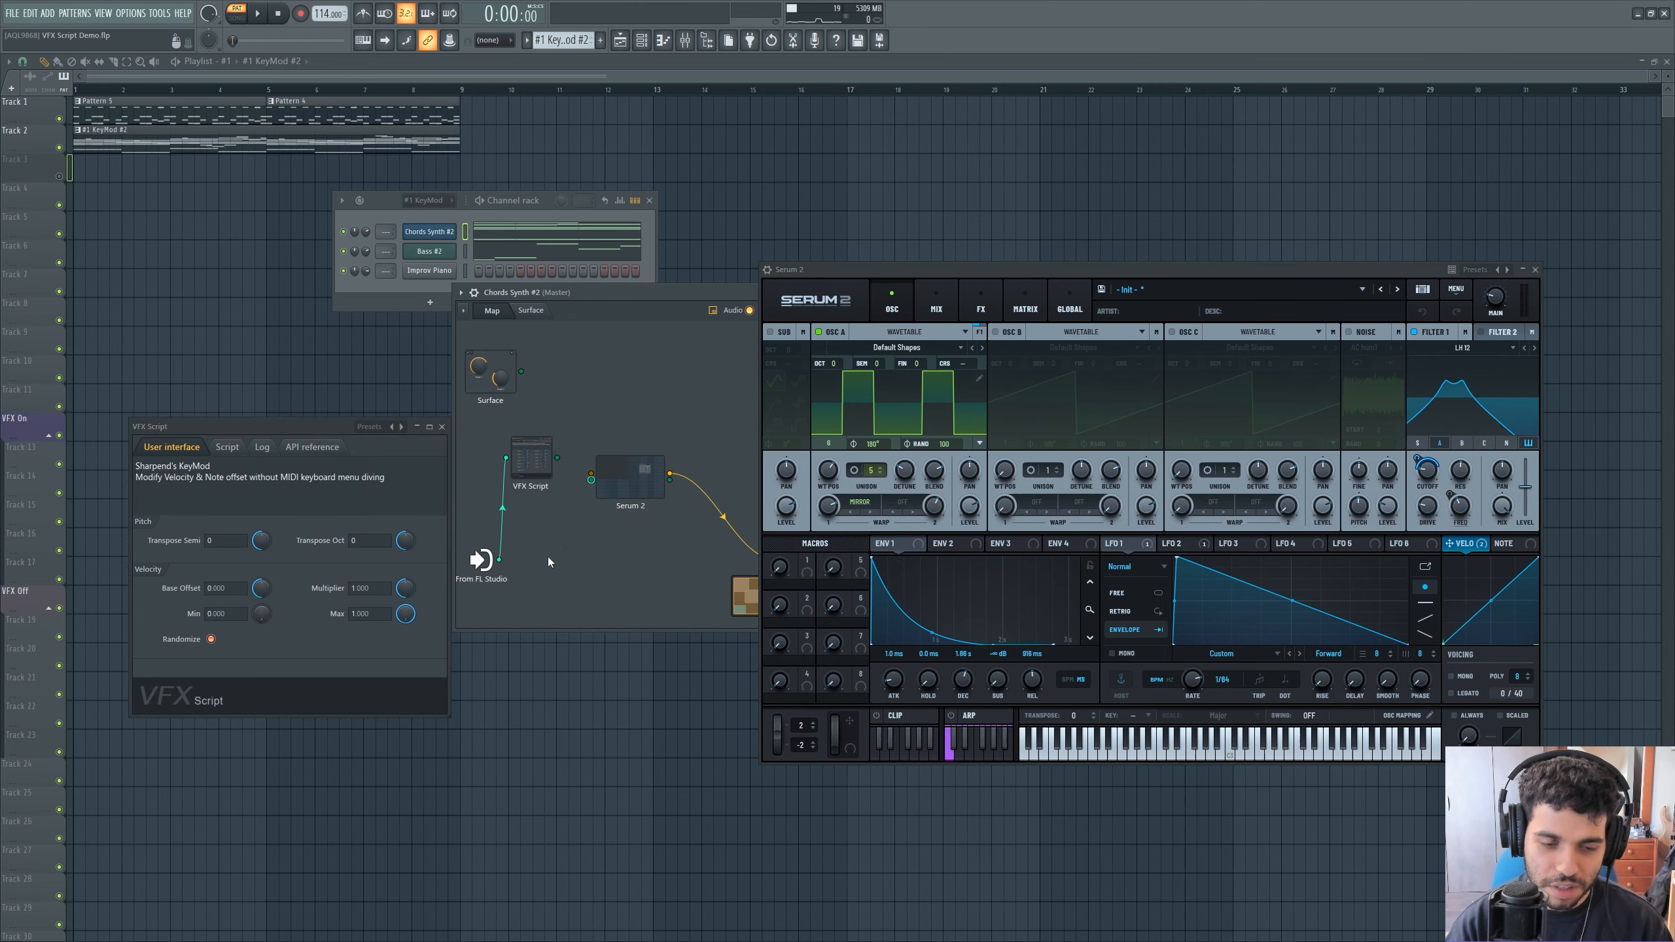
drag(499, 560, 590, 480)
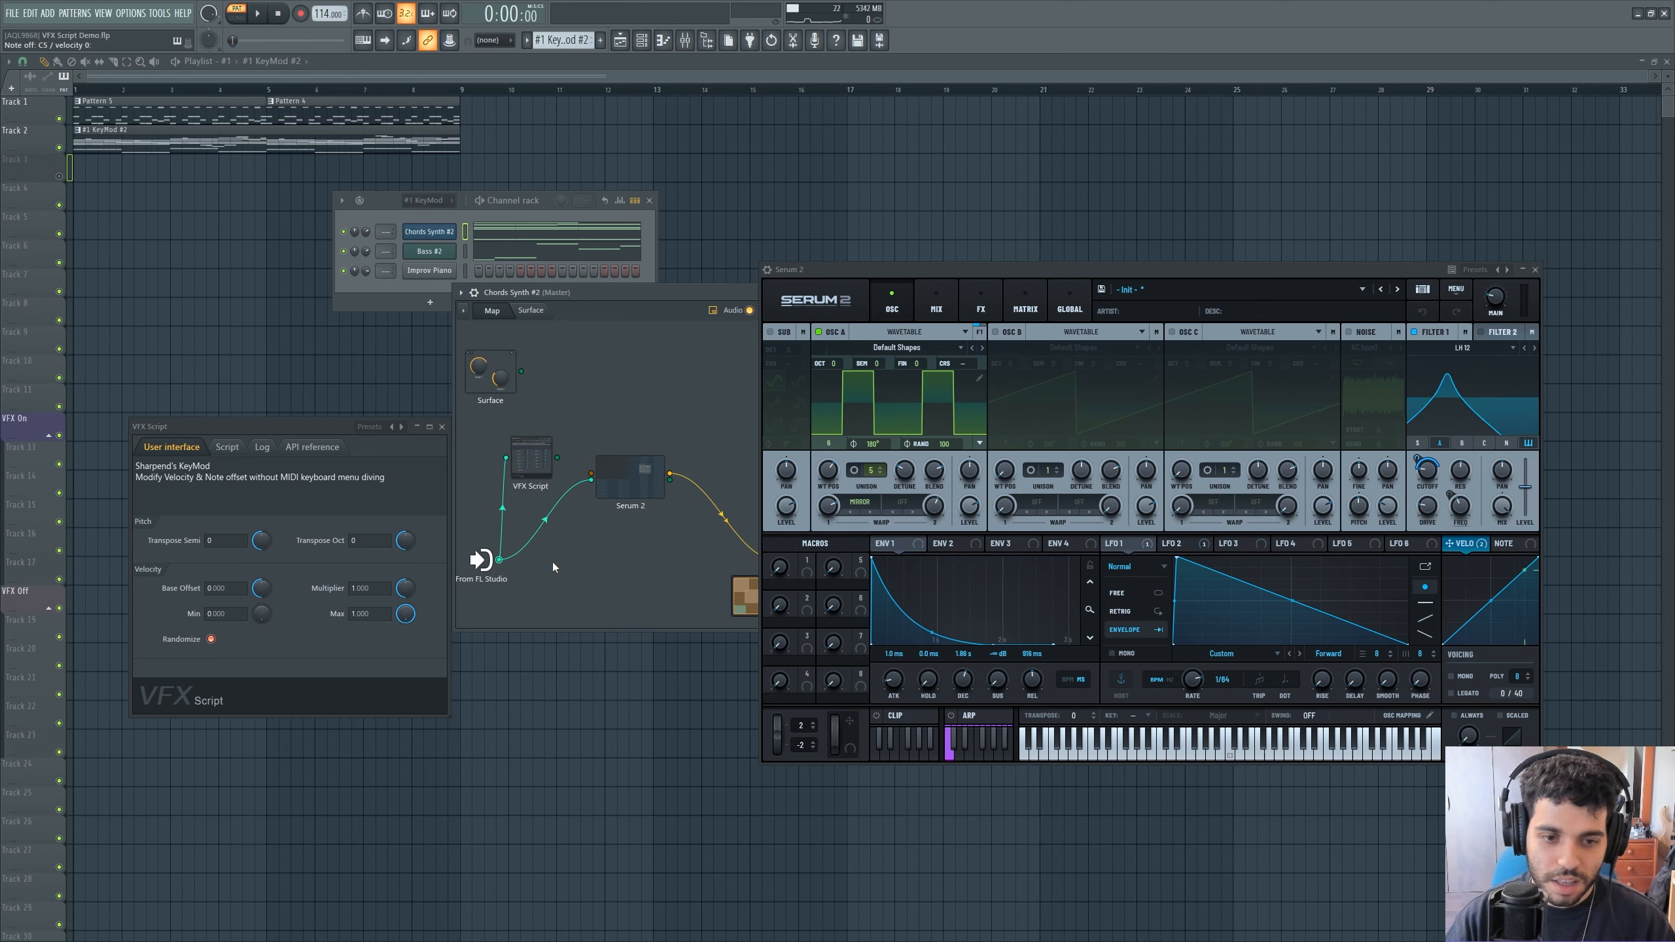
mouse_move(590, 480)
mouse_down()
mouse_move(559, 484)
mouse_move(591, 480)
mouse_up()
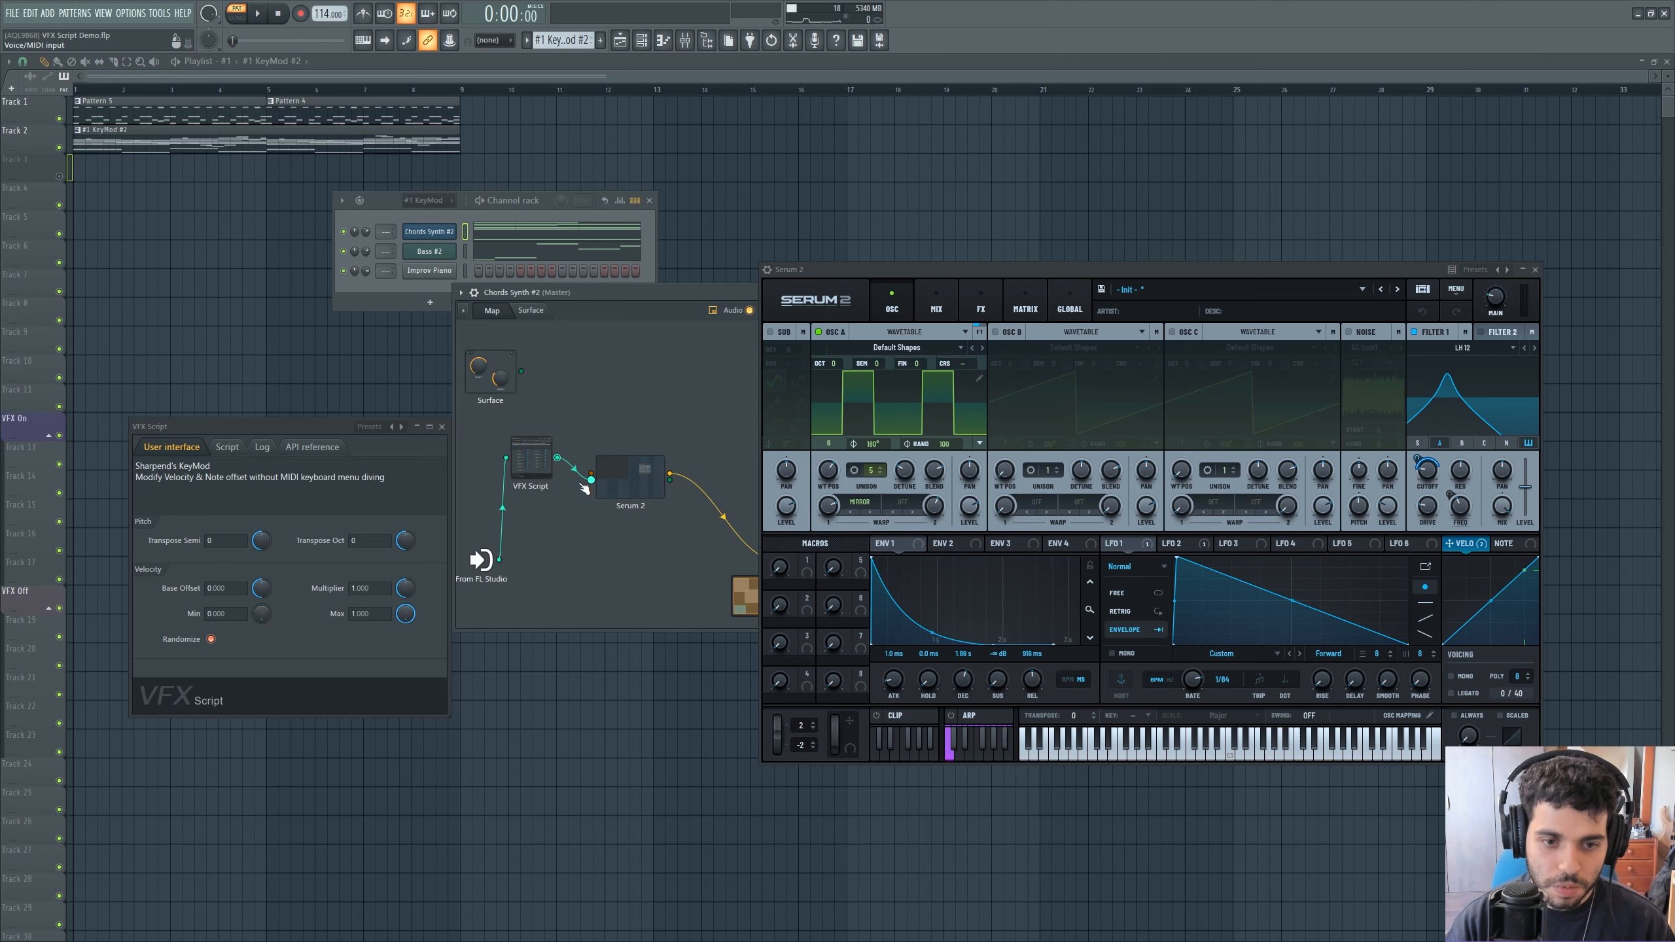
Step: Reposition the VFX Script and Patcher windows and open the Chords Synth #2 notes in the piano roll
drag(319, 435, 329, 359)
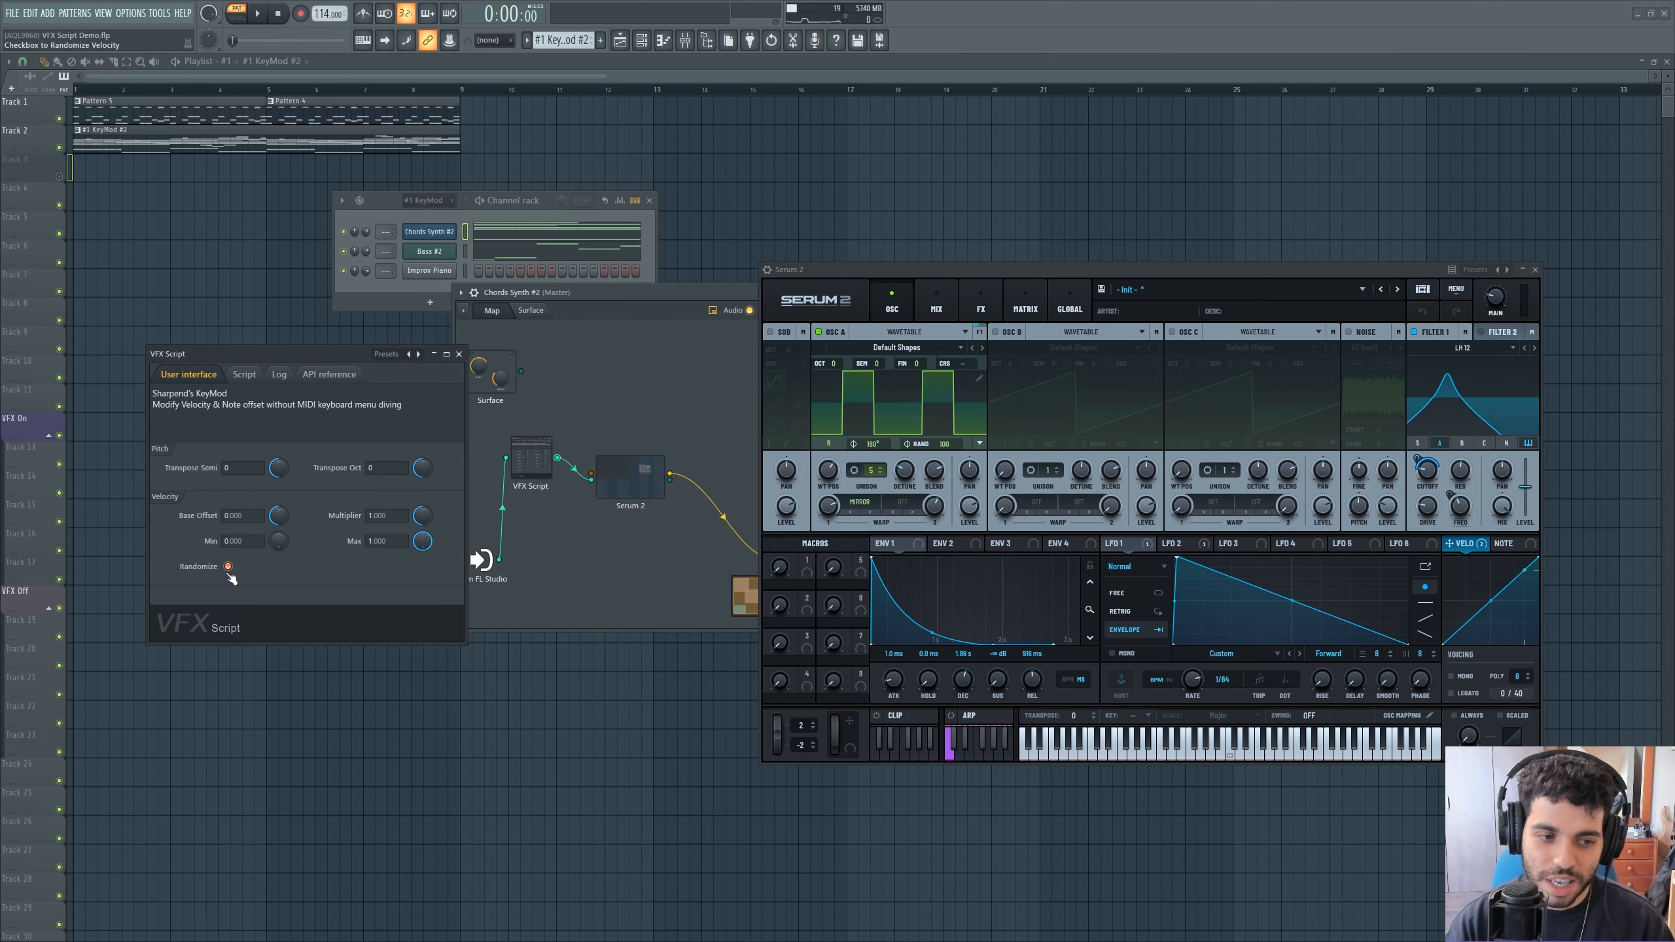
drag(578, 289, 549, 371)
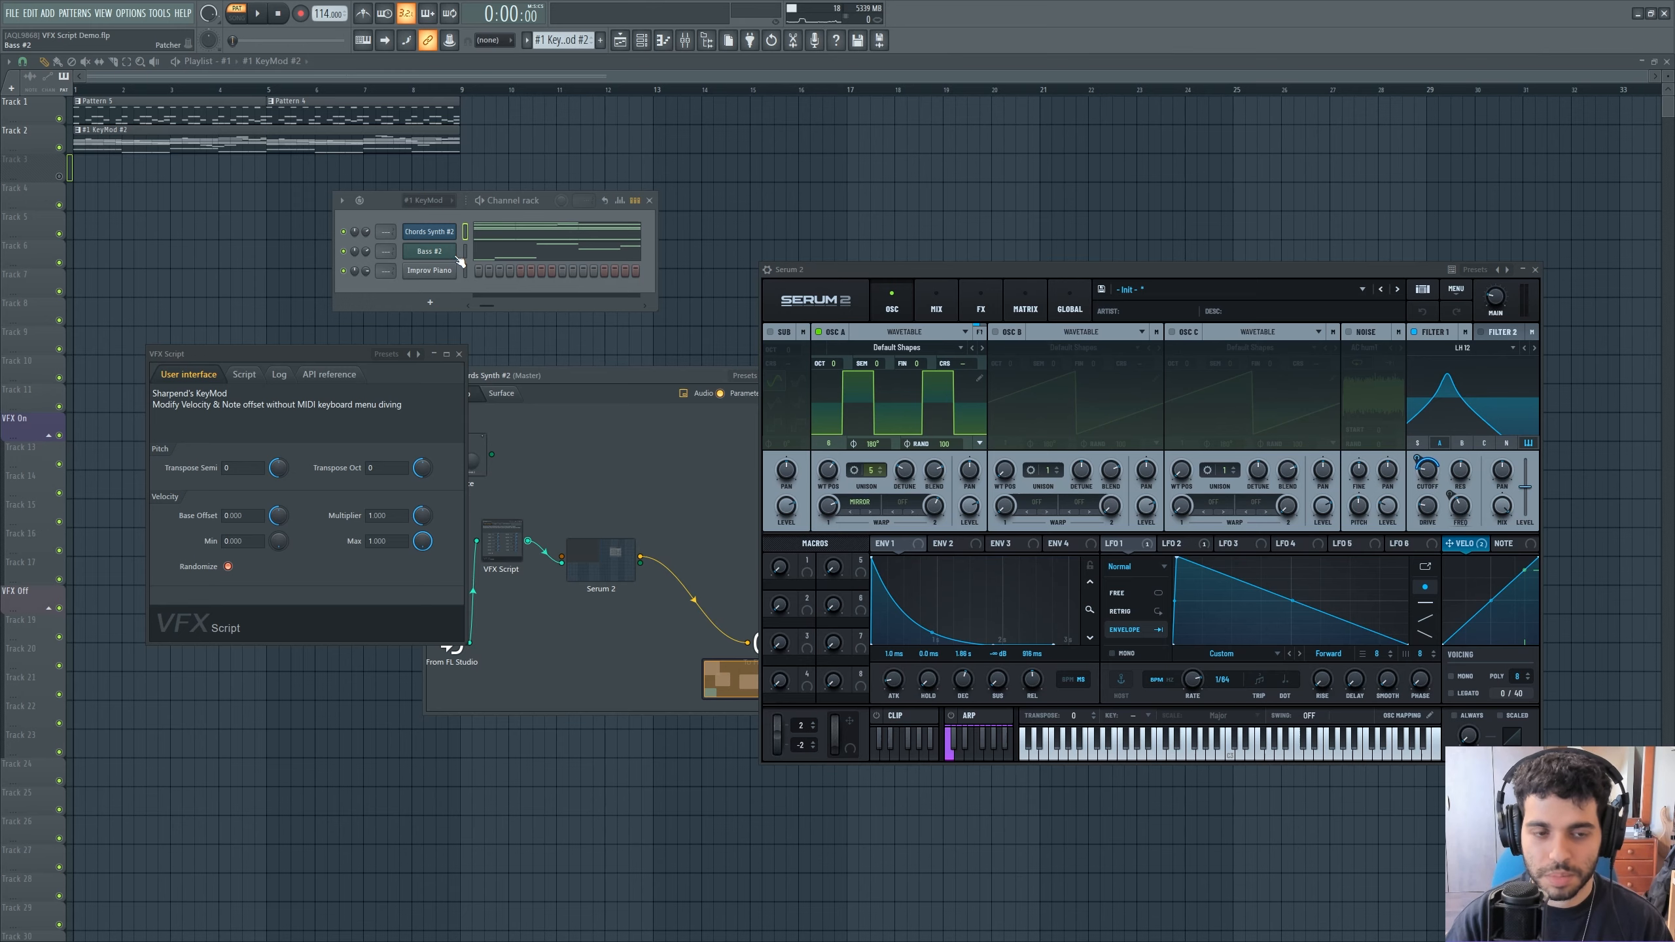
click(503, 237)
scroll(113, 126, up, 3)
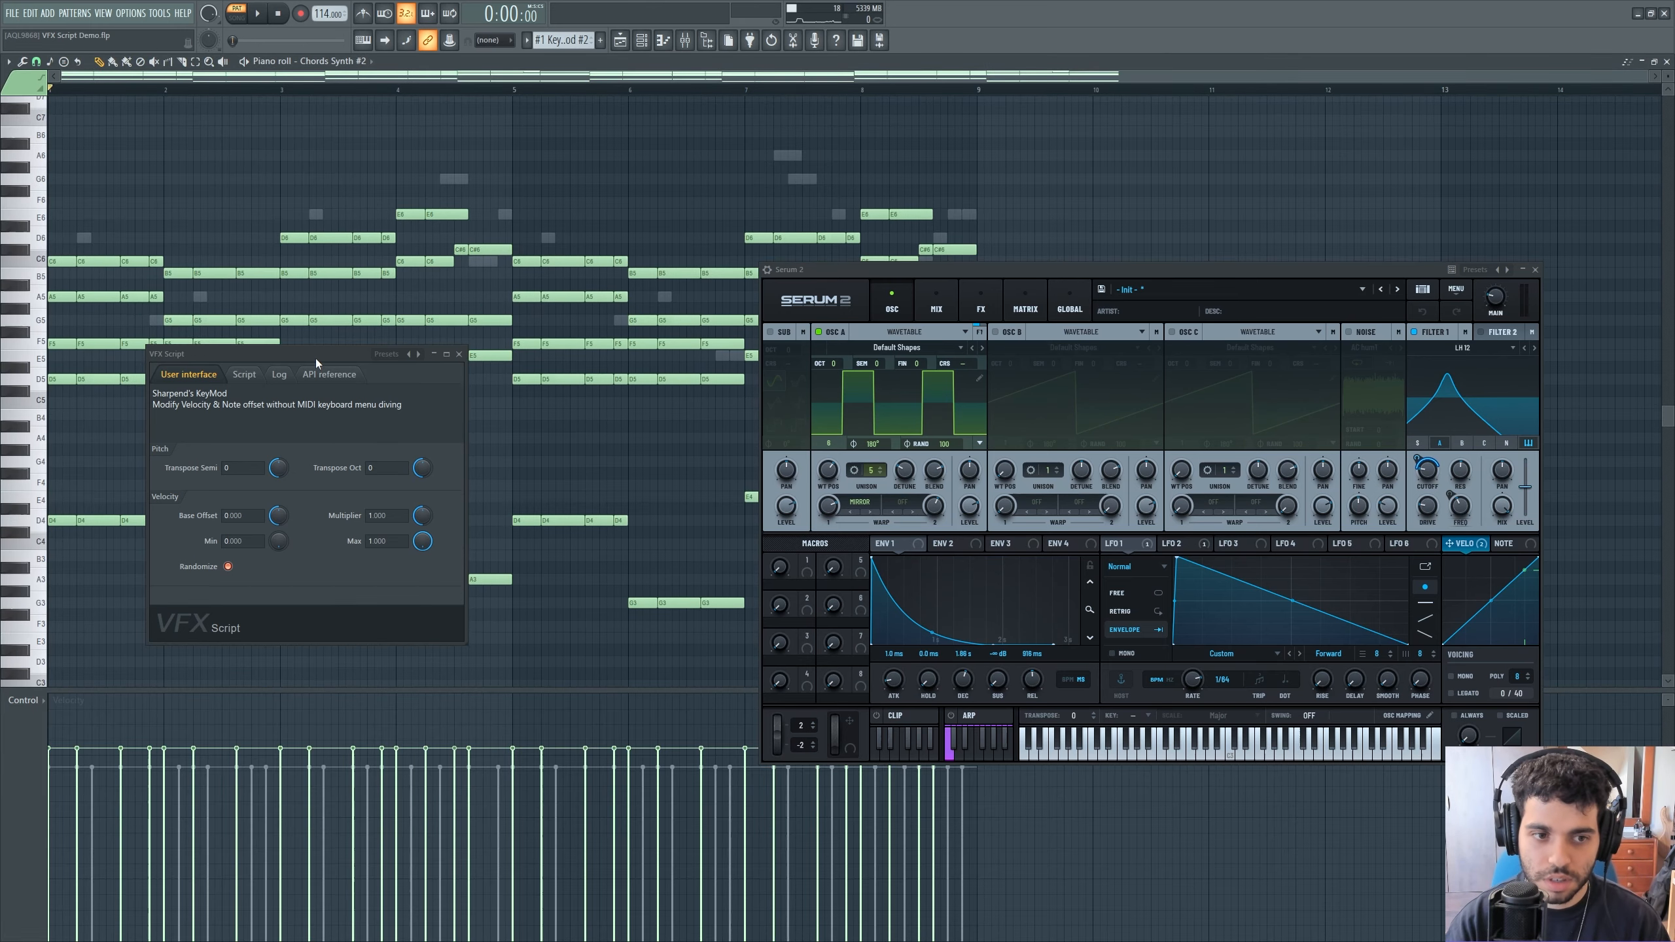
Step: Move the VFX Script window lower and play back the Chords Synth #2 notes in the piano roll
drag(315, 359, 526, 546)
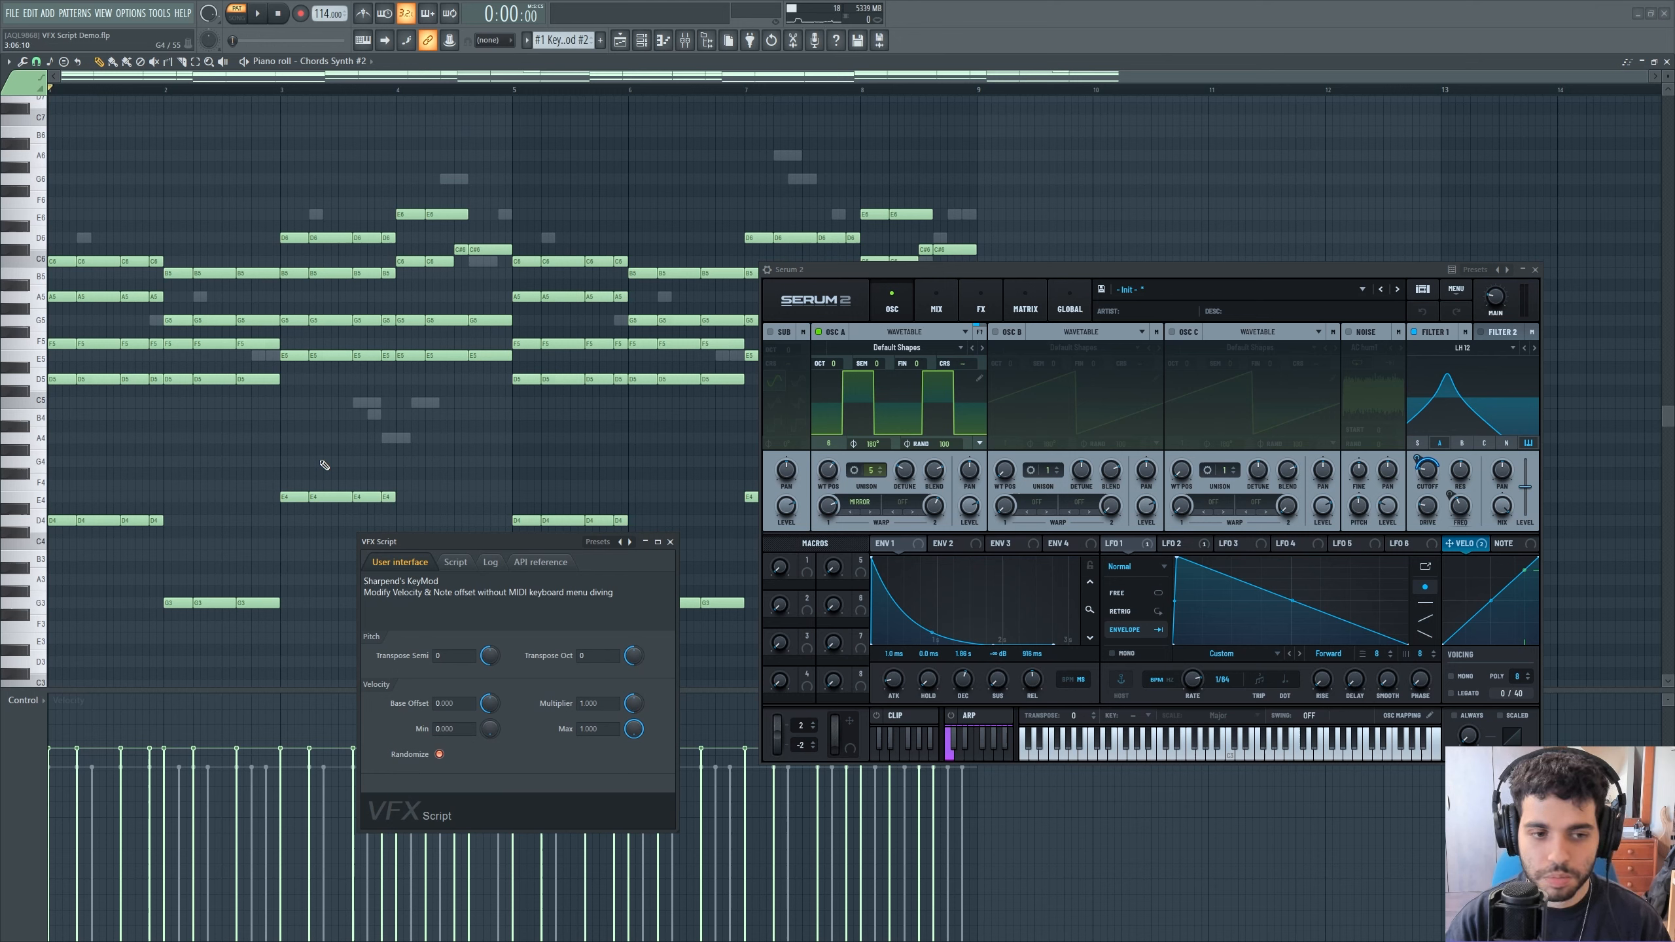
key(space)
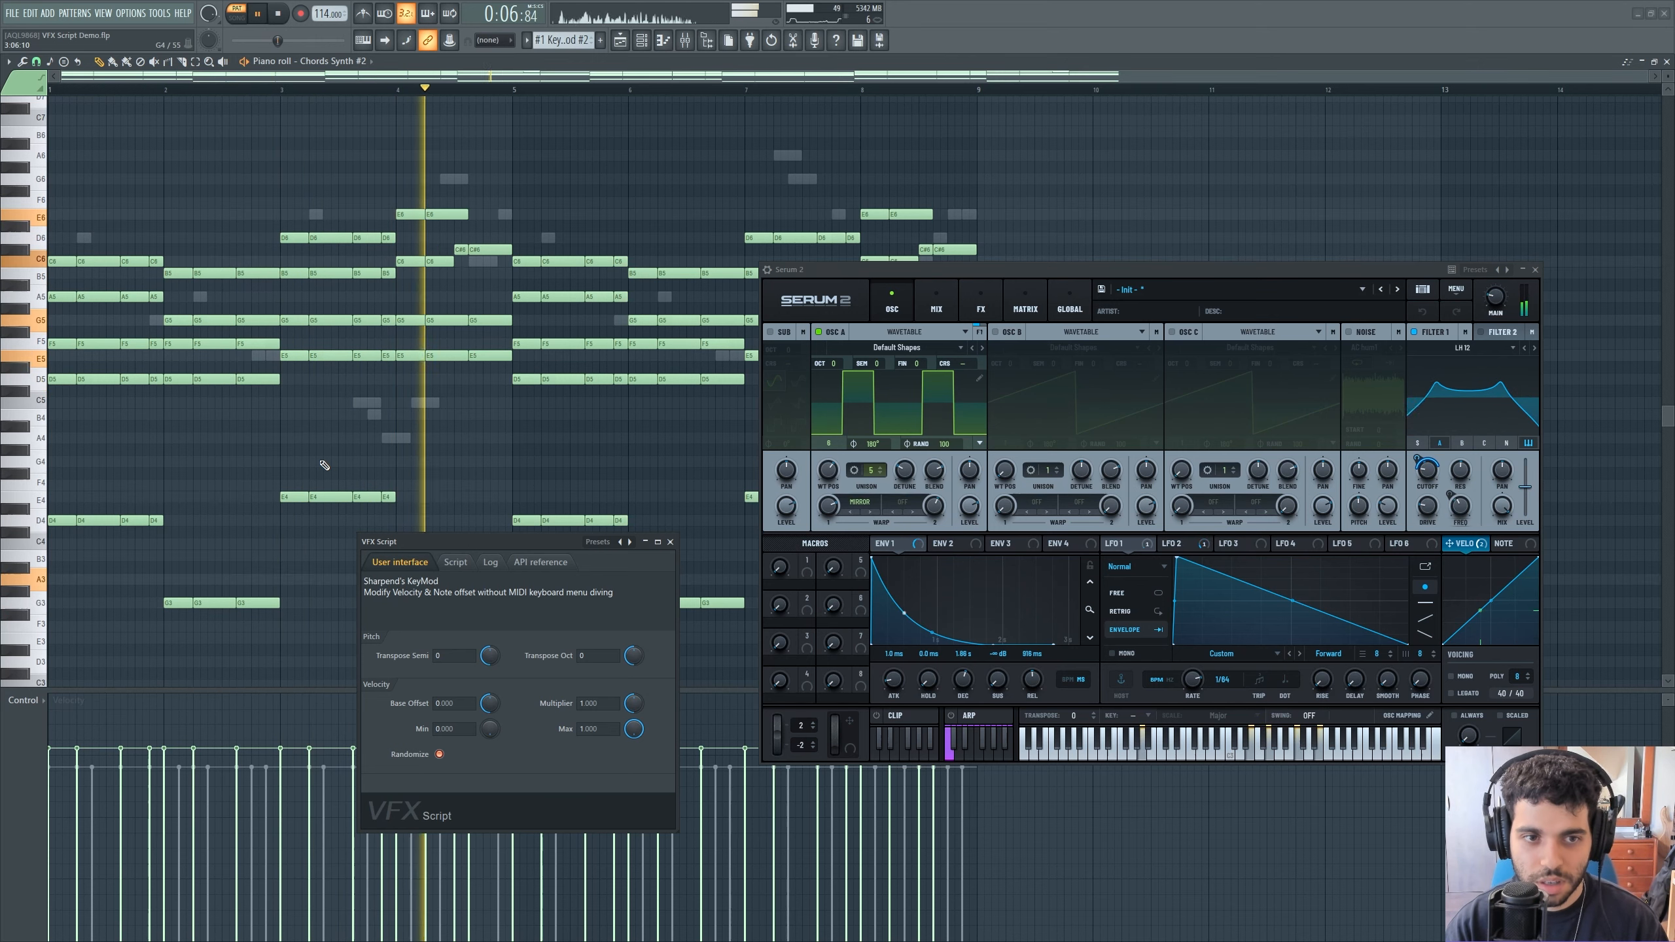
key(space)
Step: Close the piano roll and plugin windows, and return to the playlist in song mode with the channel rack shown
key(Escape)
key(Escape)
key(Escape)
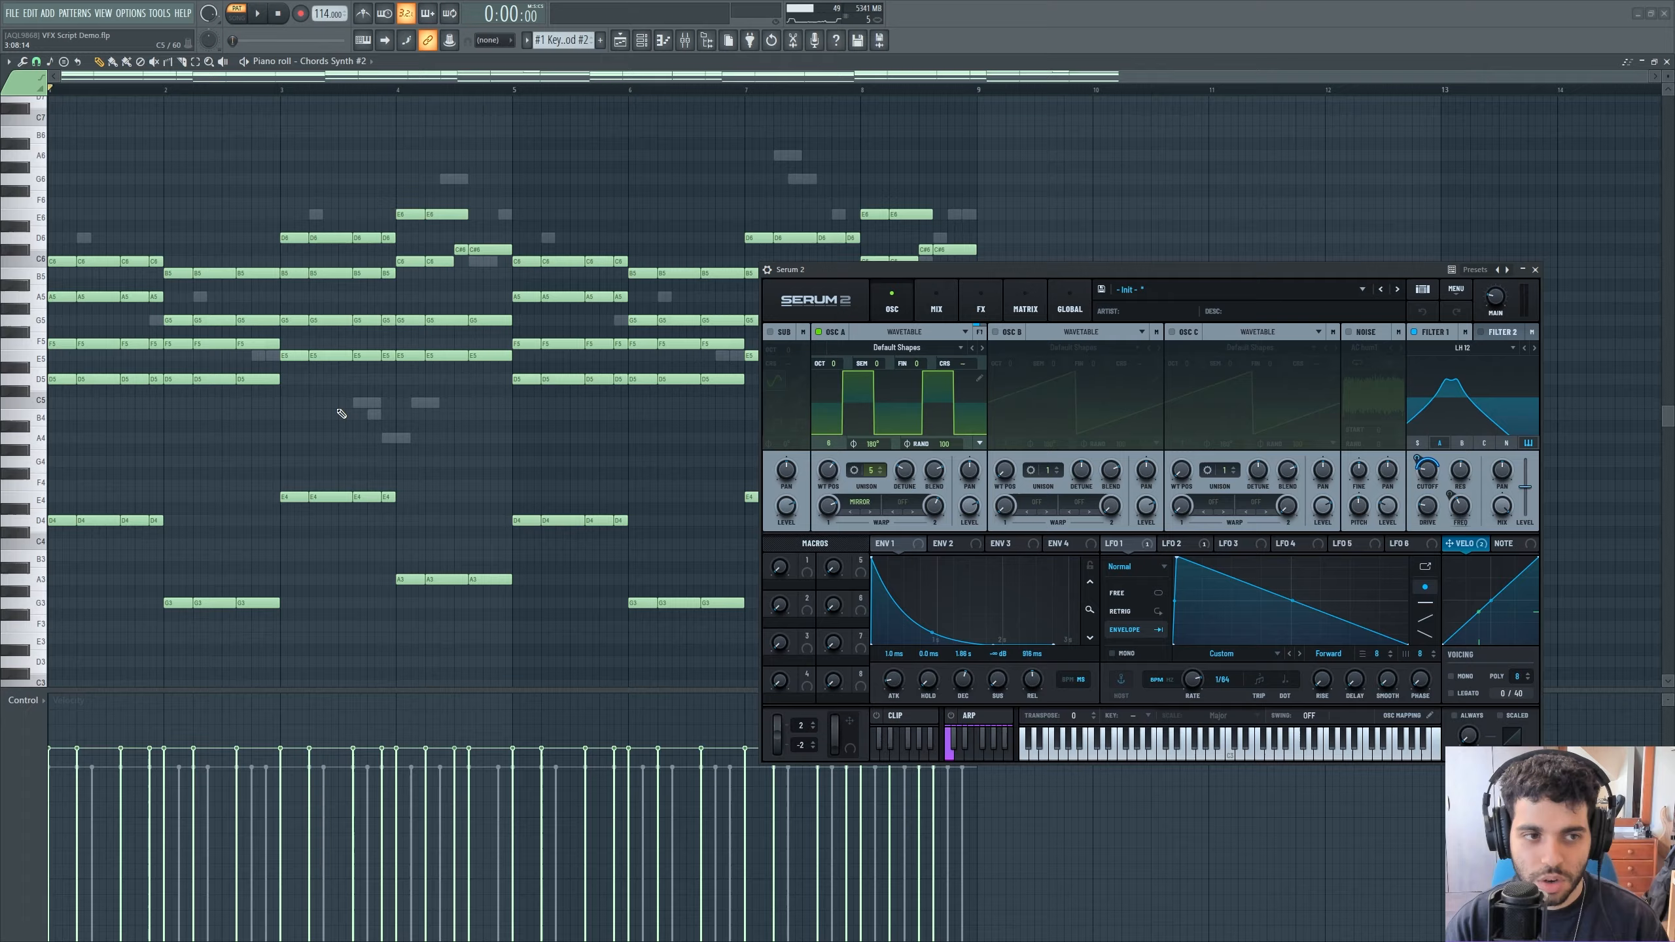
click(182, 91)
key(l)
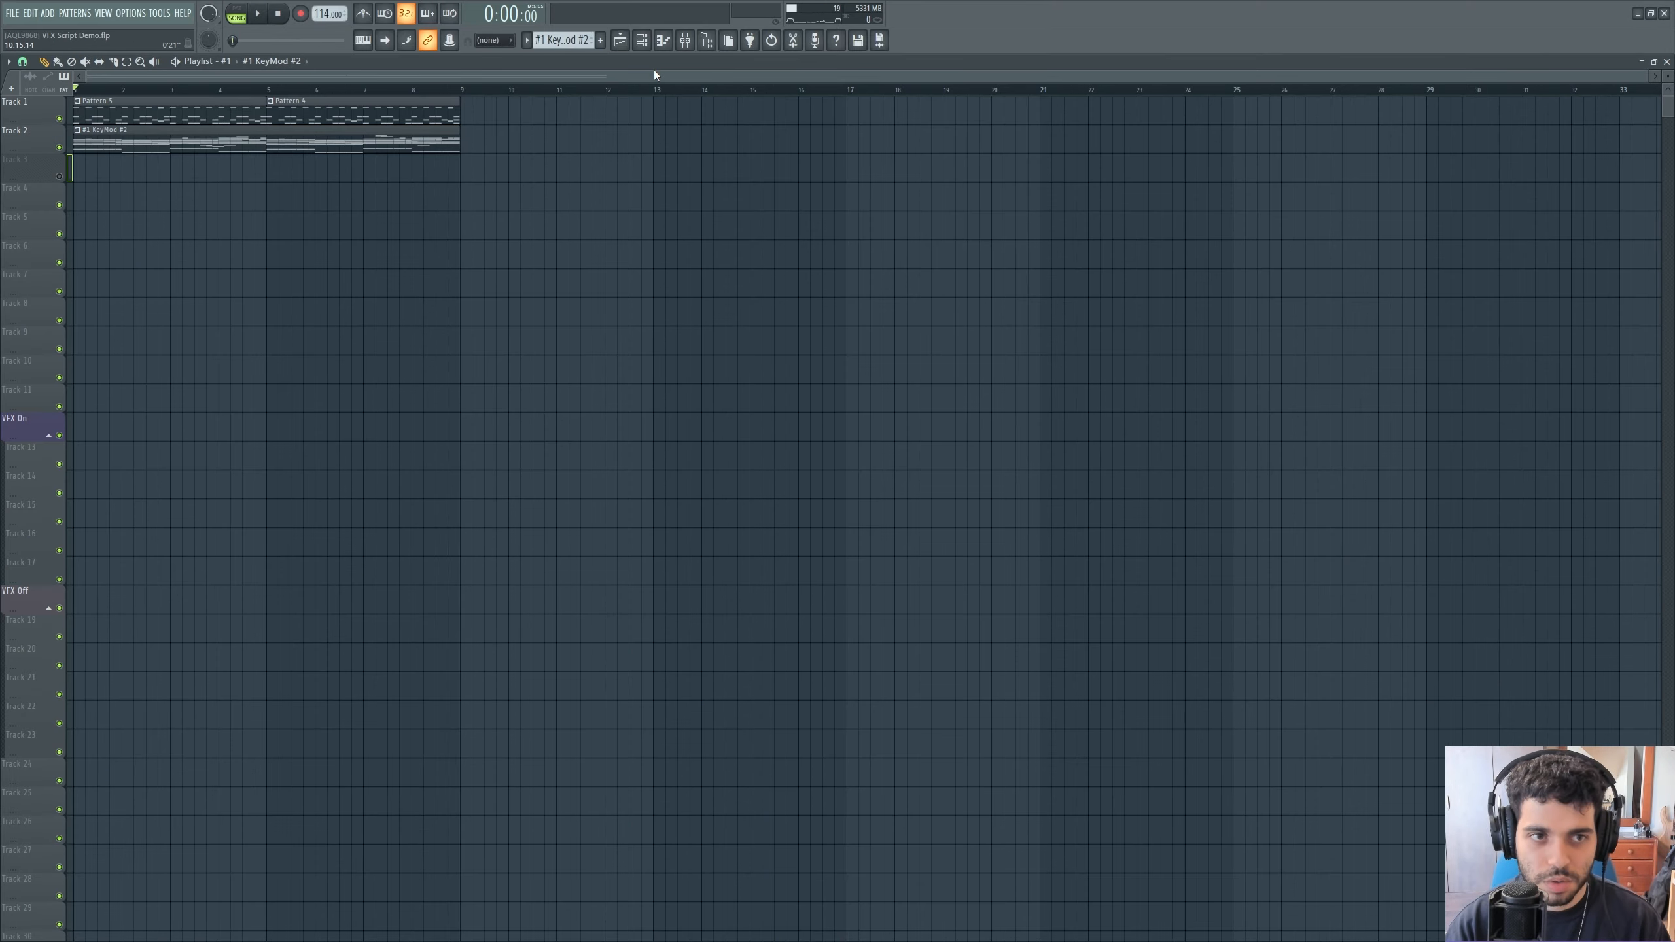
click(642, 43)
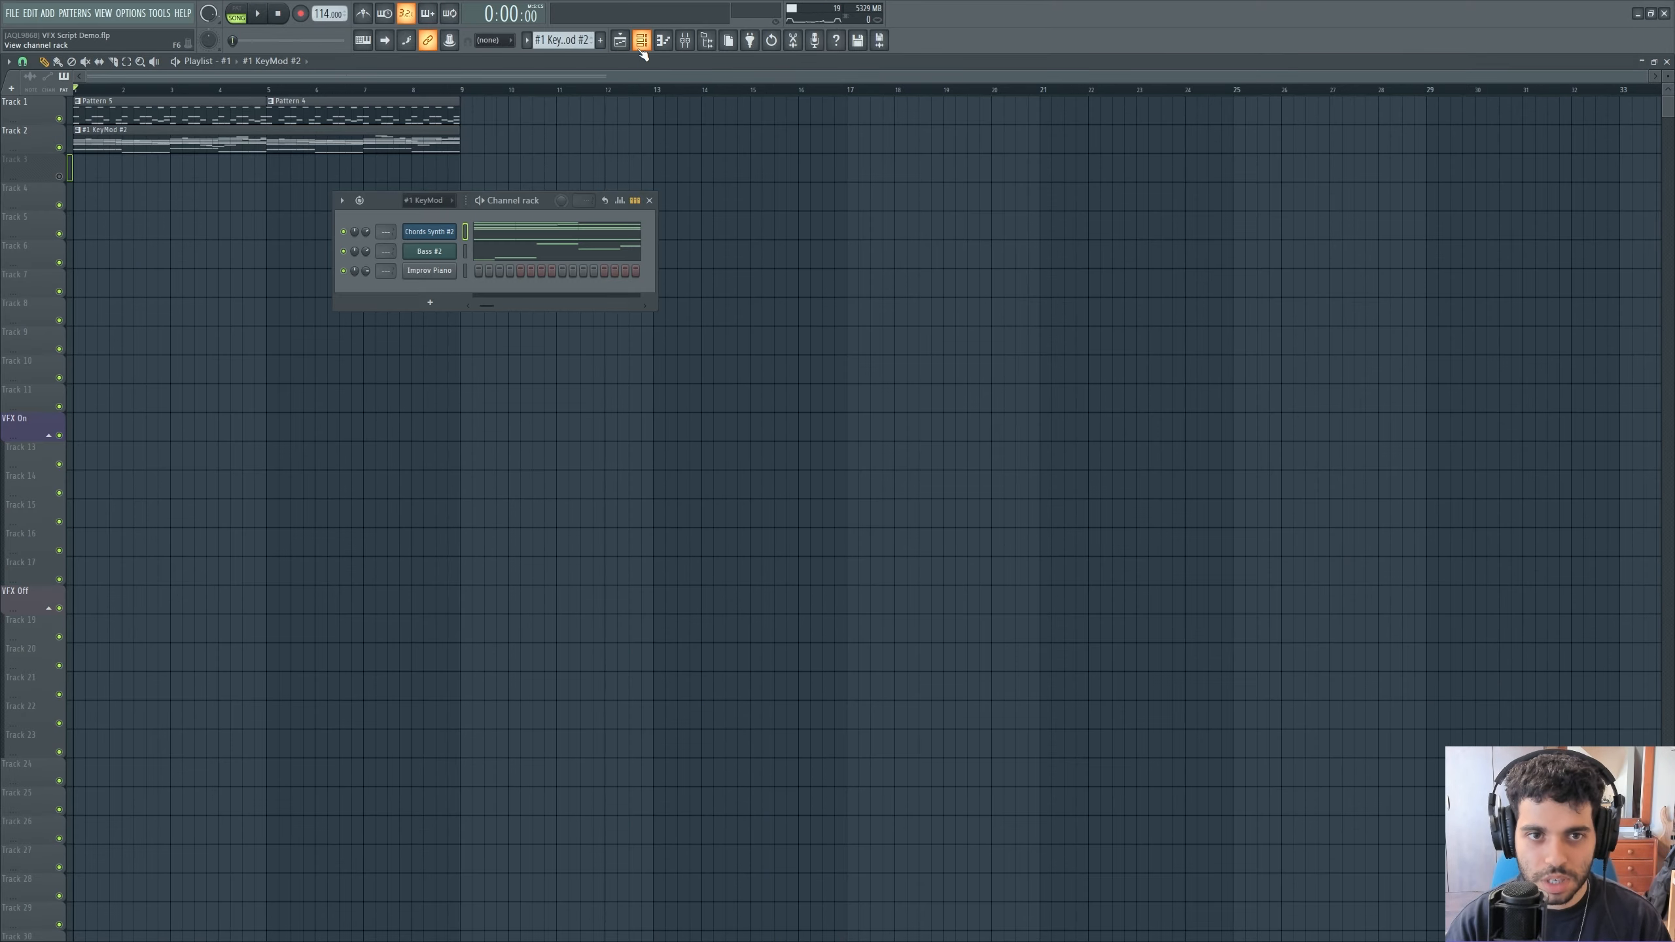
Step: Play the song while opening the Chords Synth #2 and Bass #2 Patcher maps with their Serum 2 windows, and stop playback
key(space)
click(444, 235)
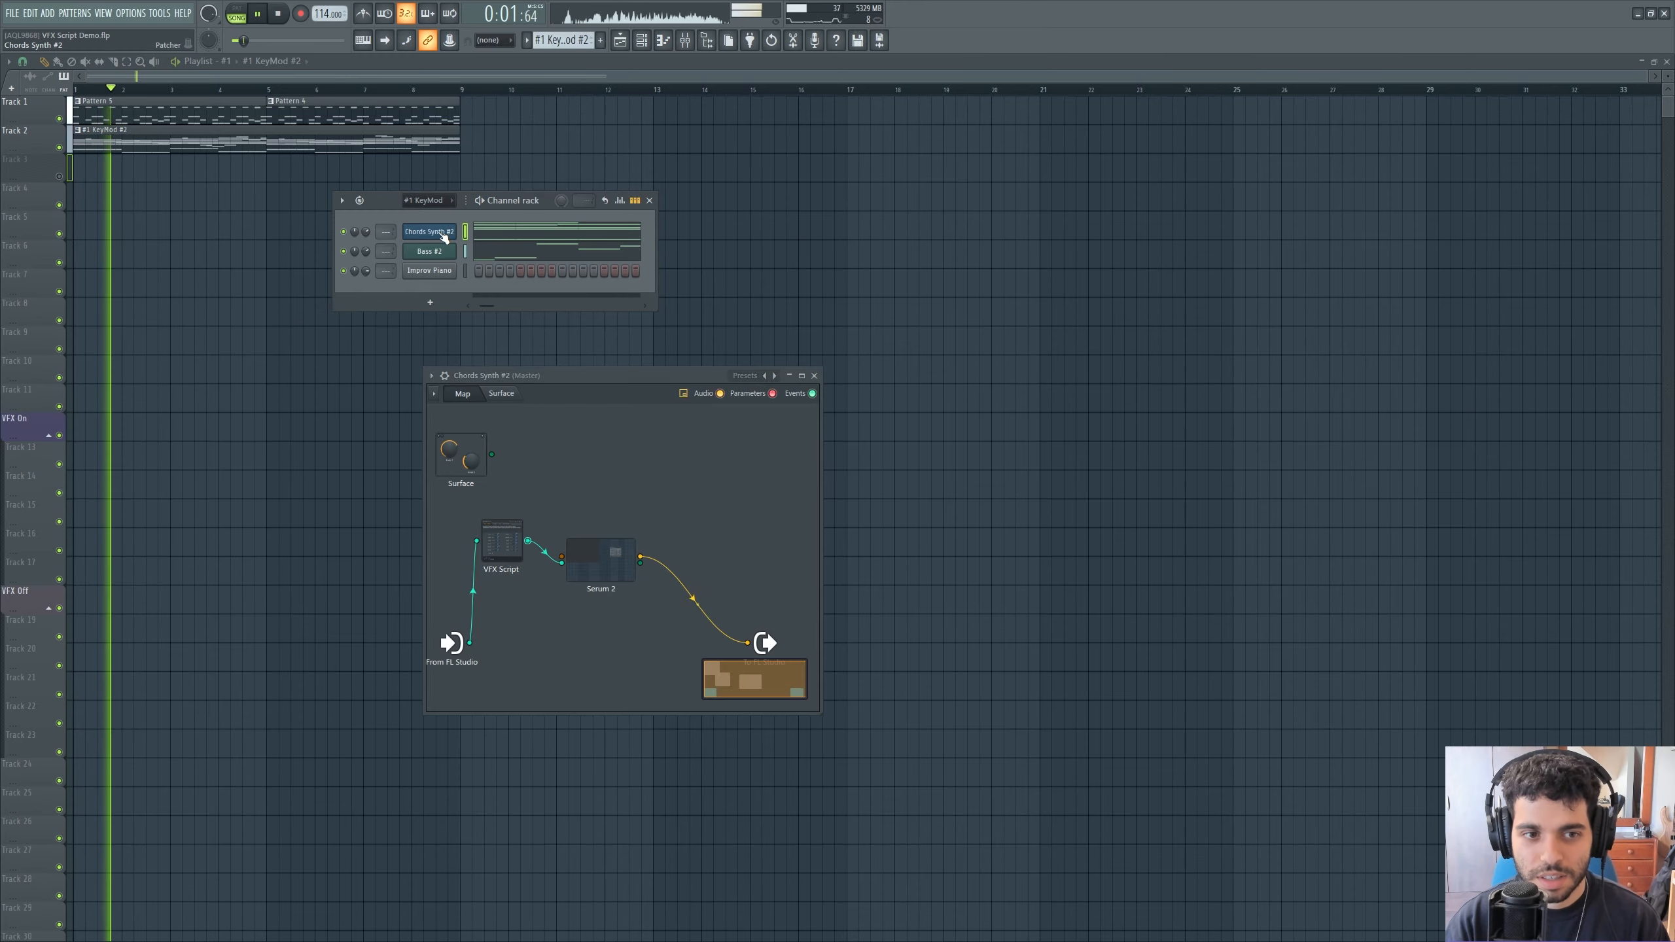
double_click(580, 567)
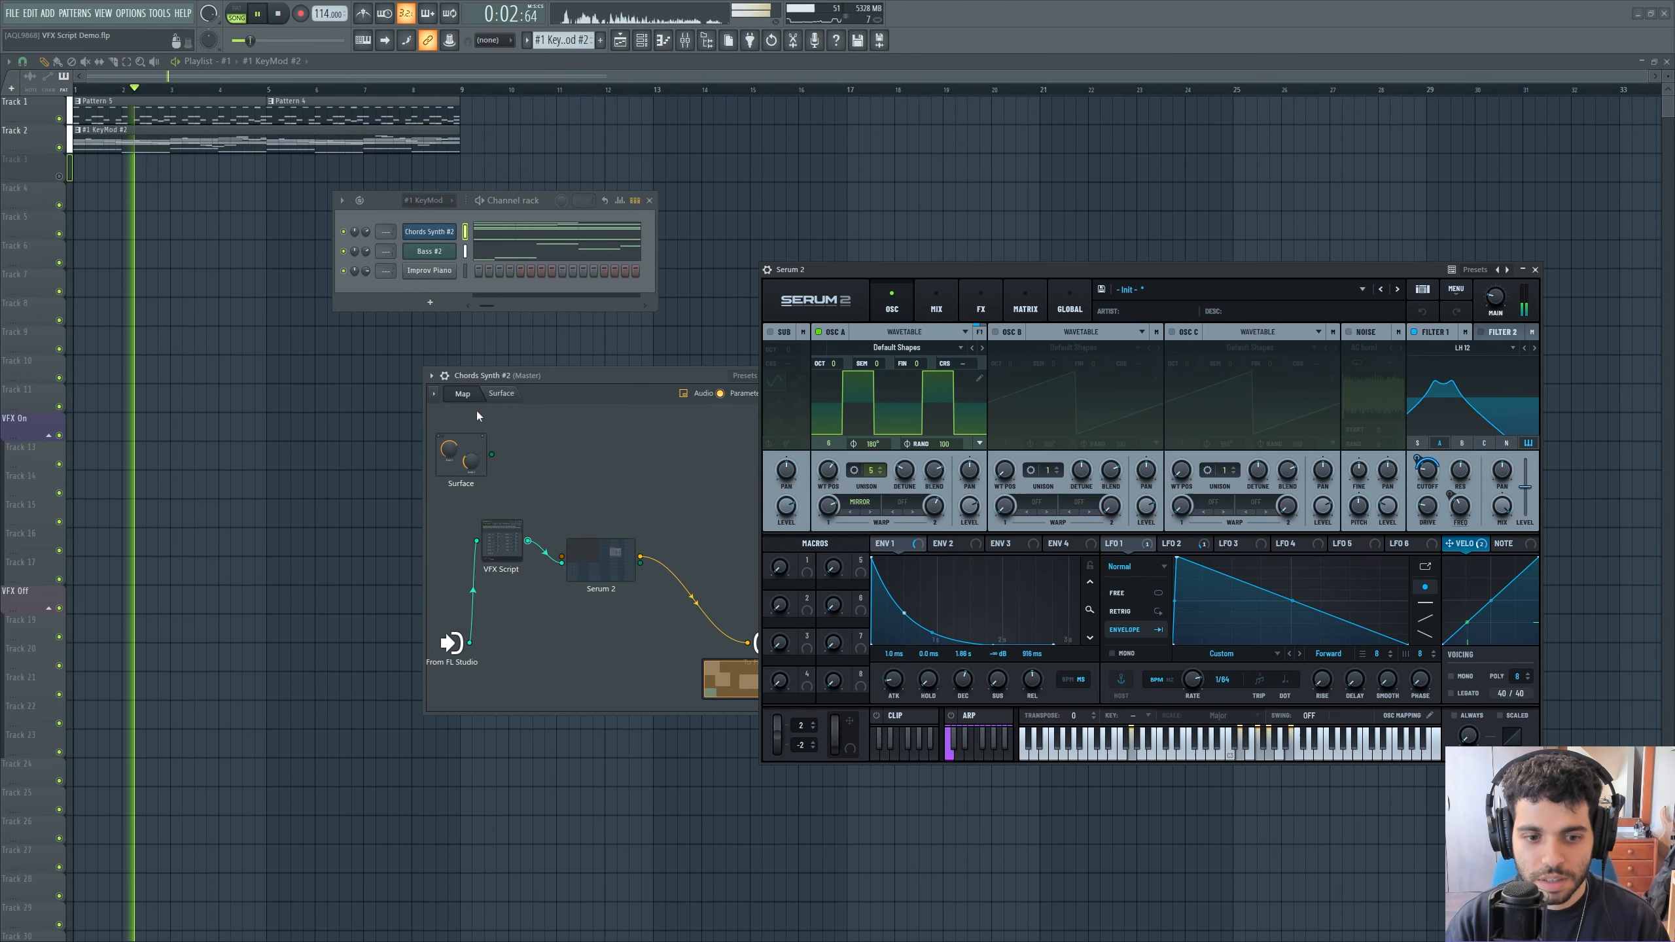
click(429, 251)
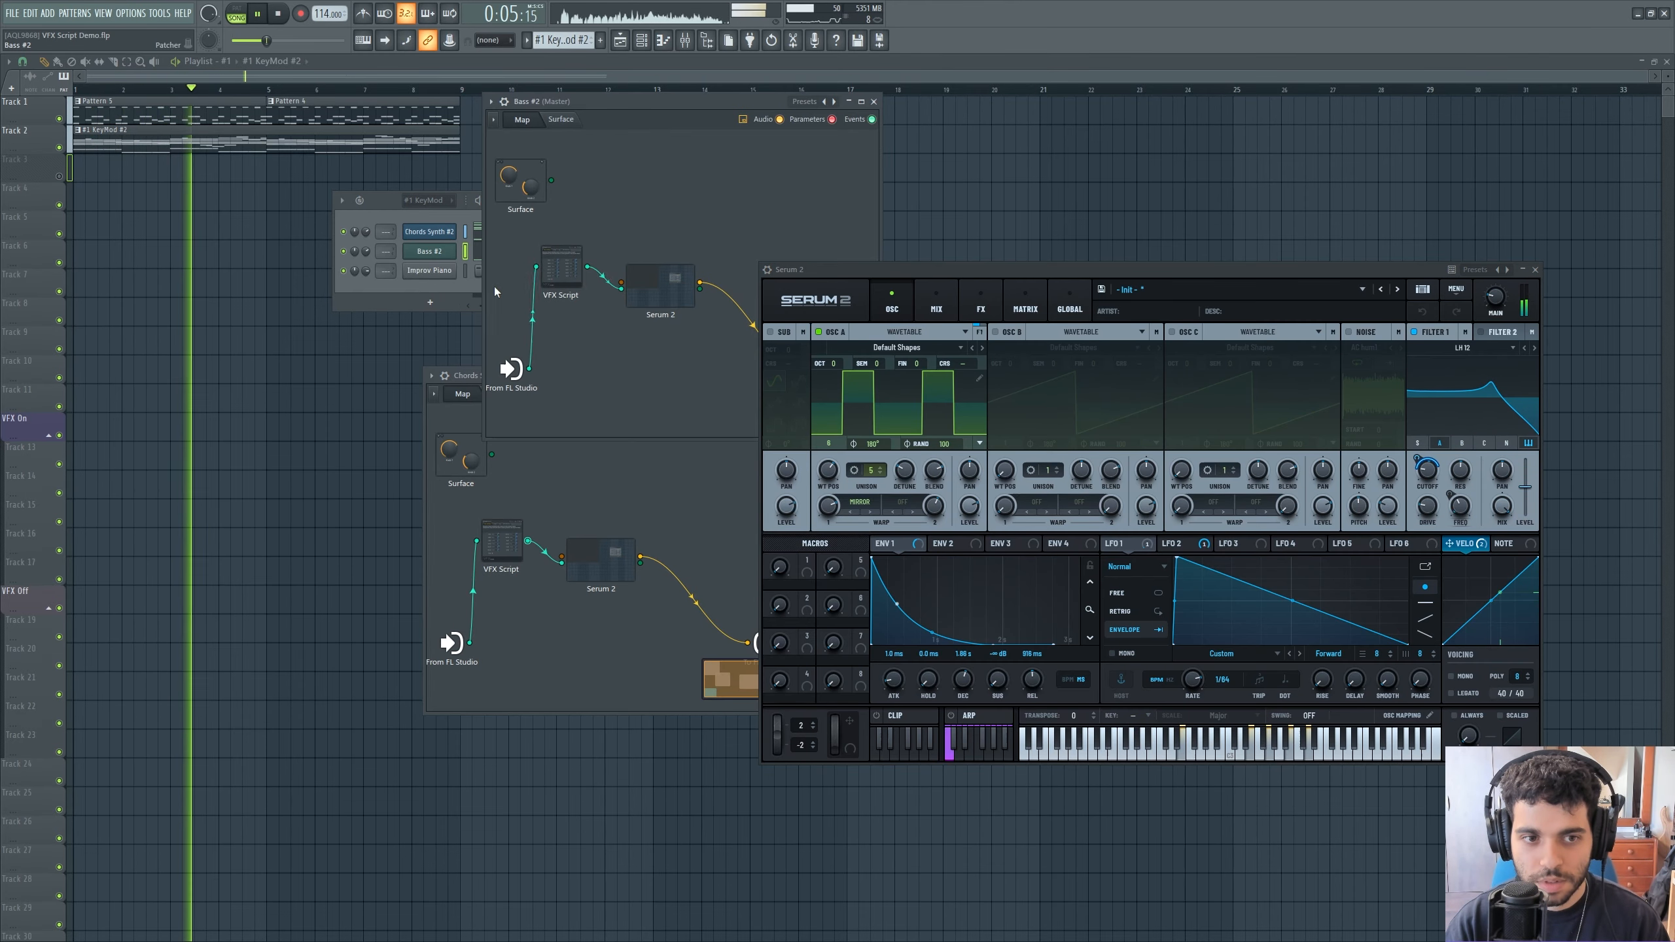
double_click(666, 304)
drag(744, 358, 724, 272)
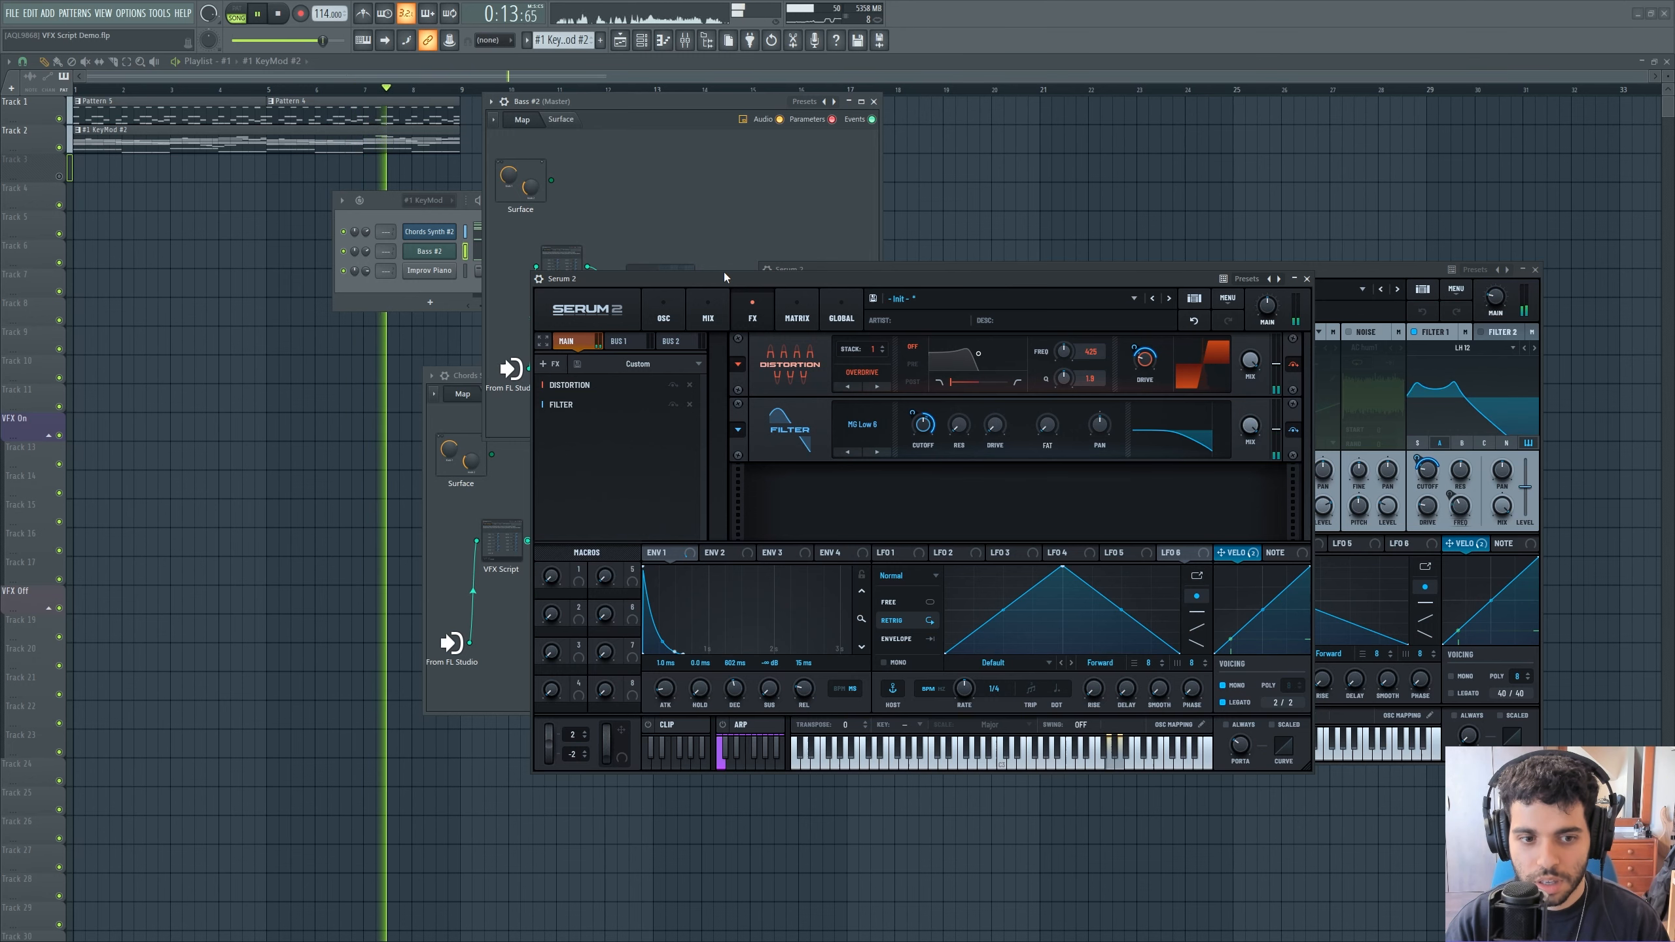
drag(724, 272, 857, 505)
key(space)
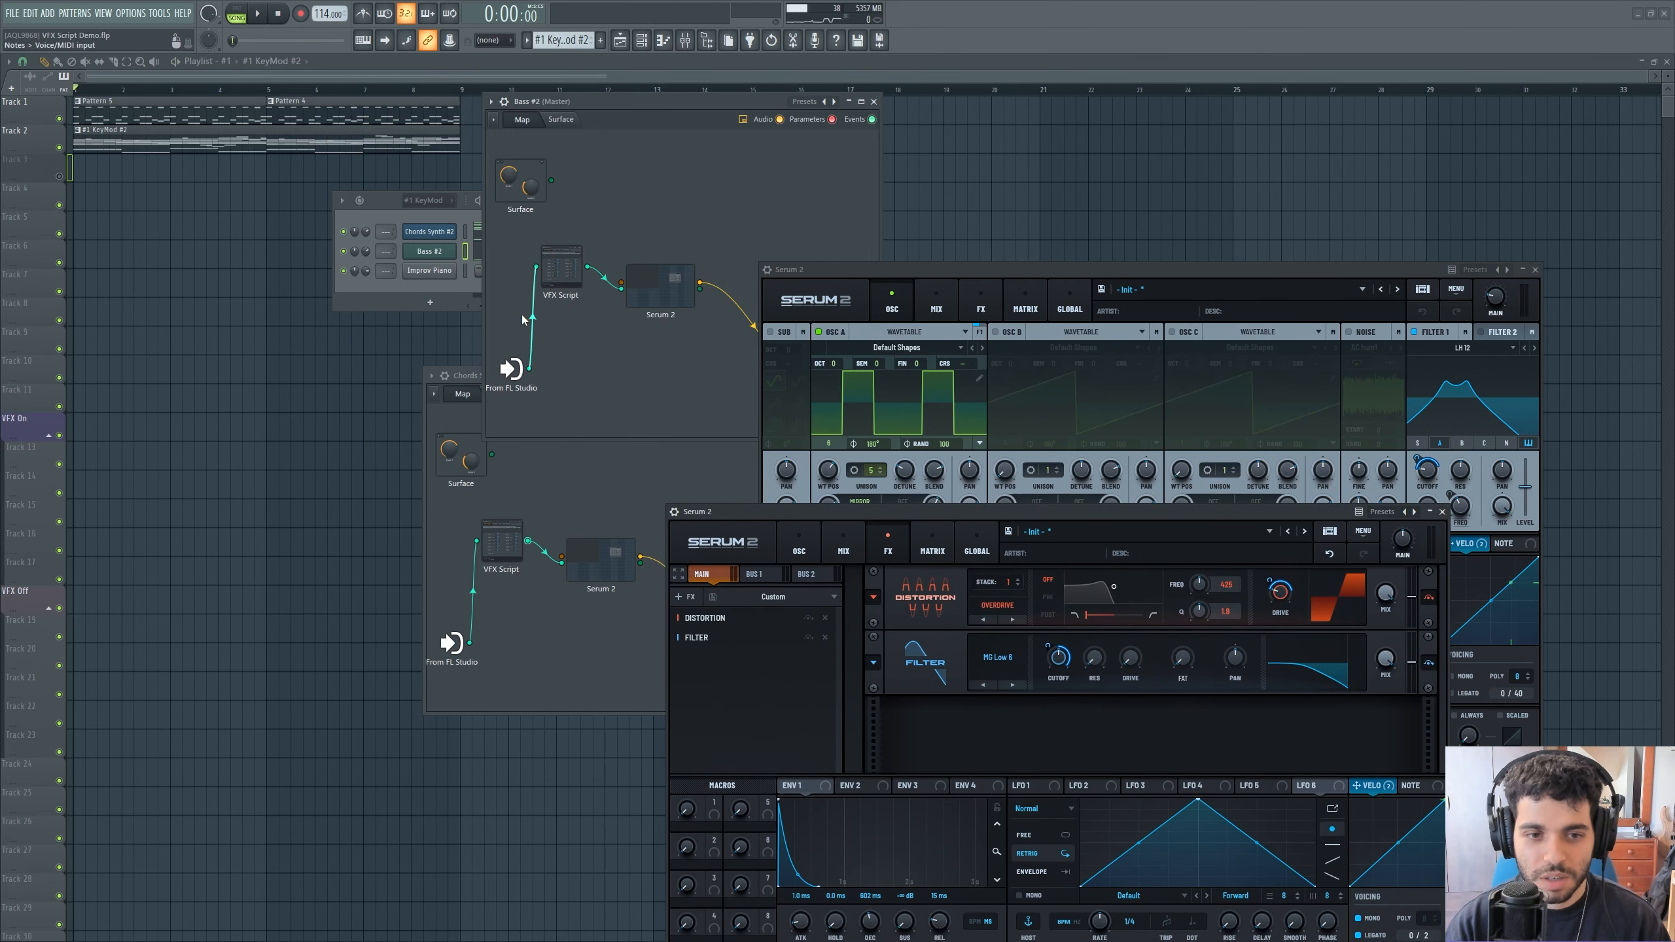
Step: Lower the Bass #2 VFX Script's maximum velocity to about 0.34 and move the script window clear of the chords map
double_click(560, 270)
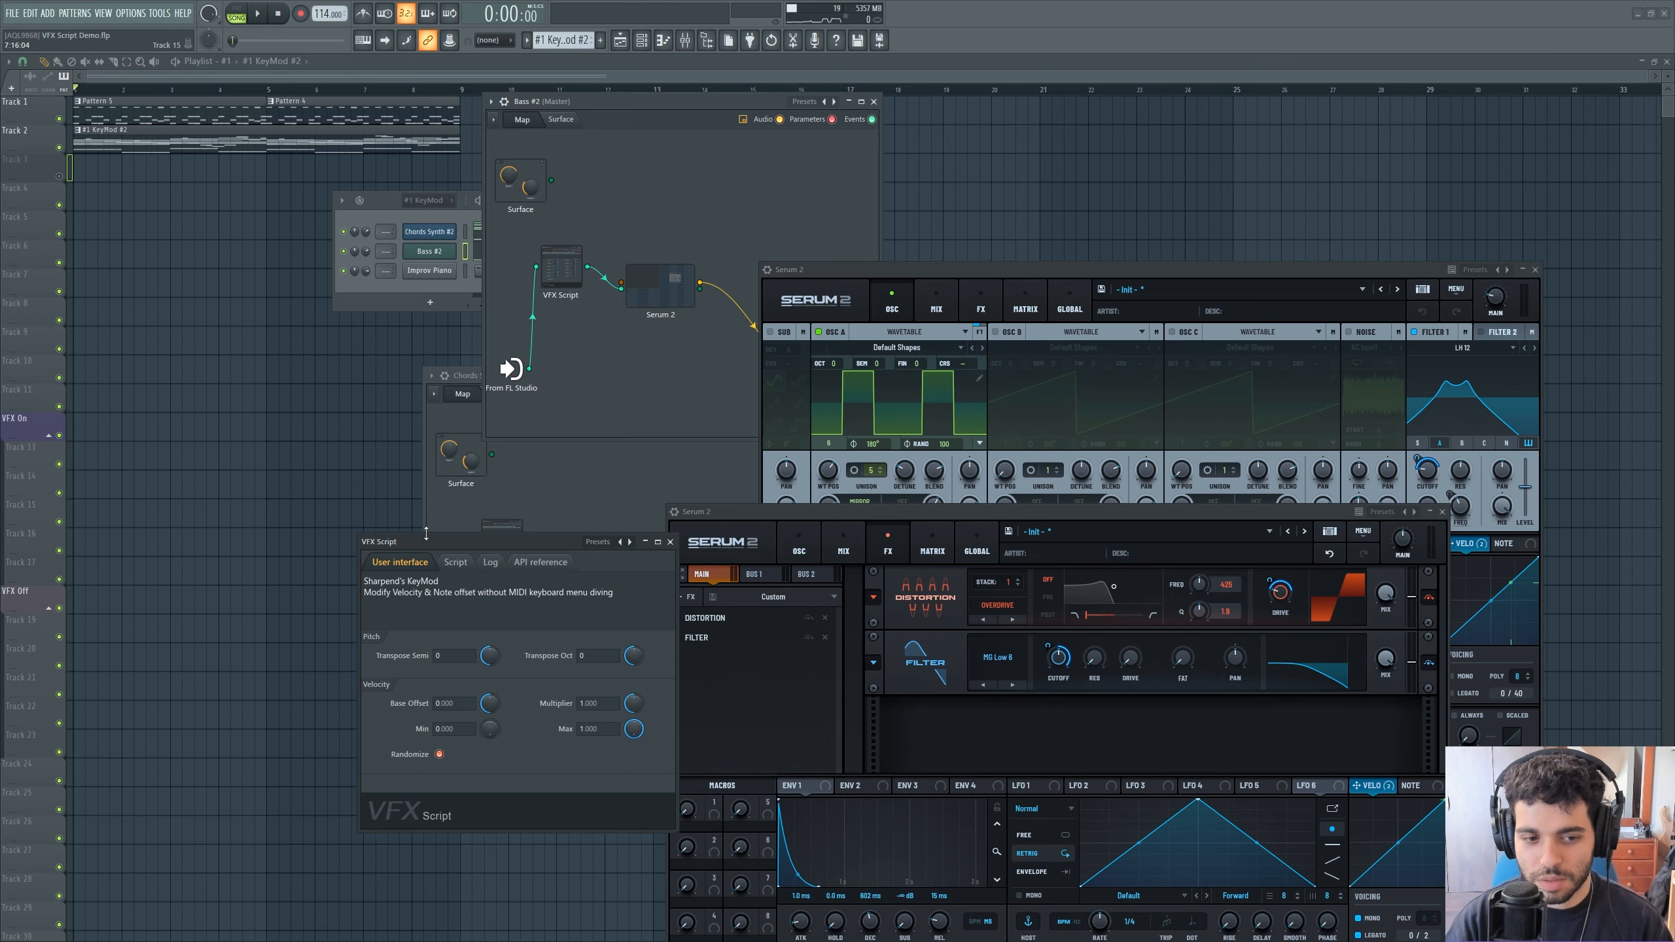
drag(372, 205, 326, 218)
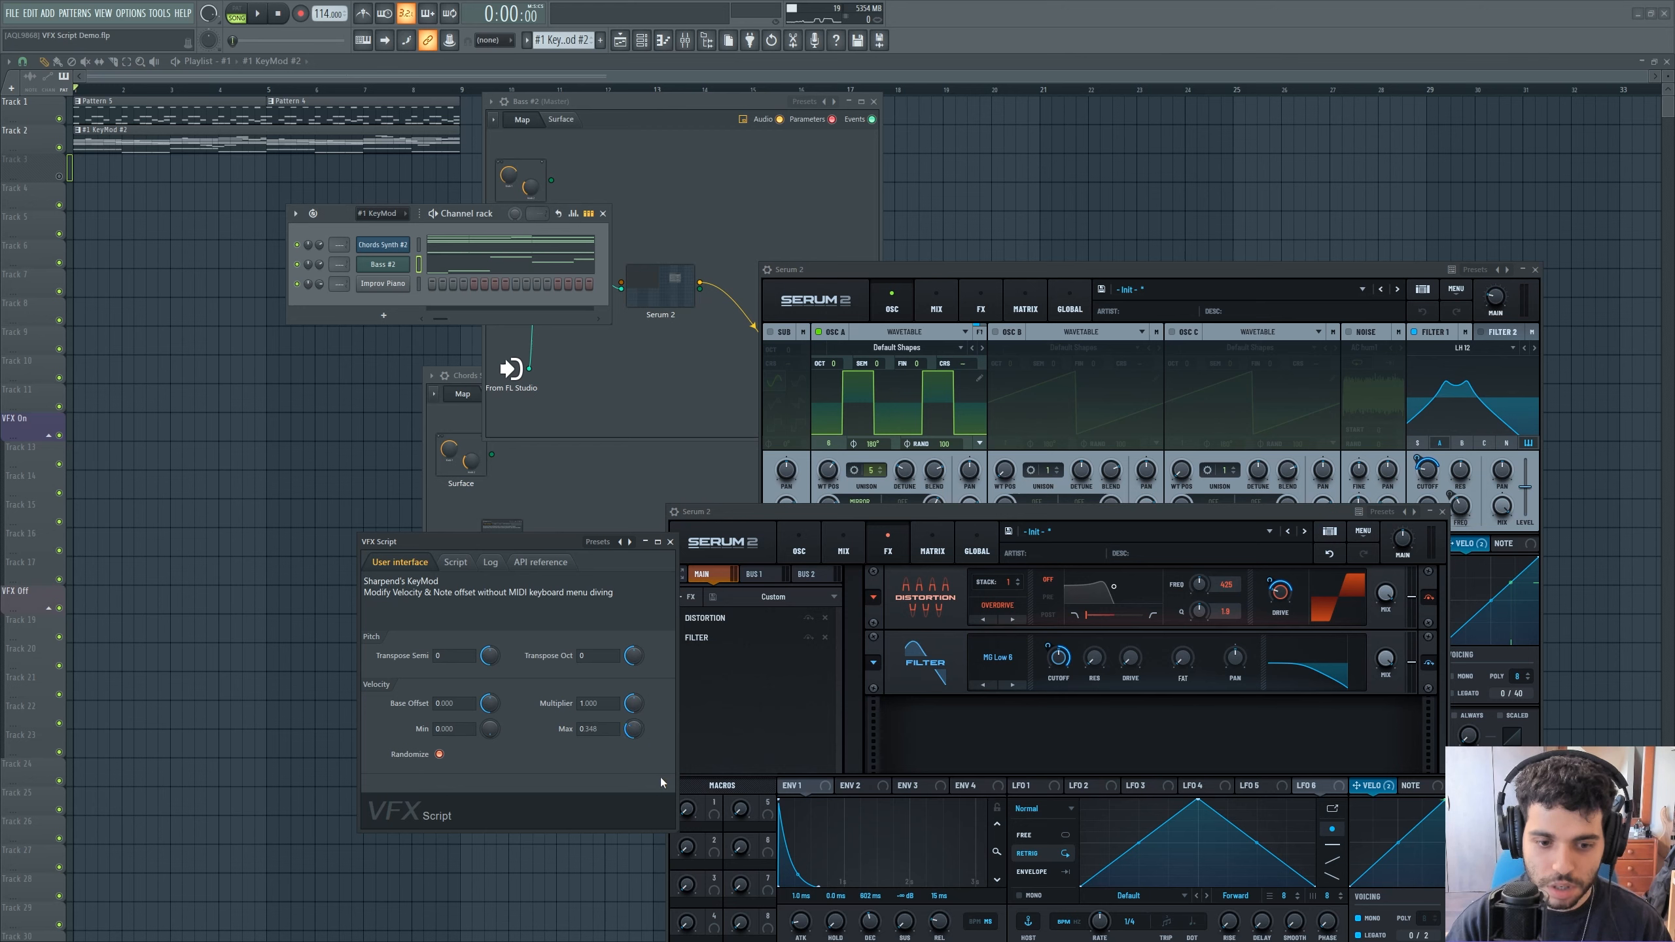
click(566, 507)
drag(535, 544, 262, 531)
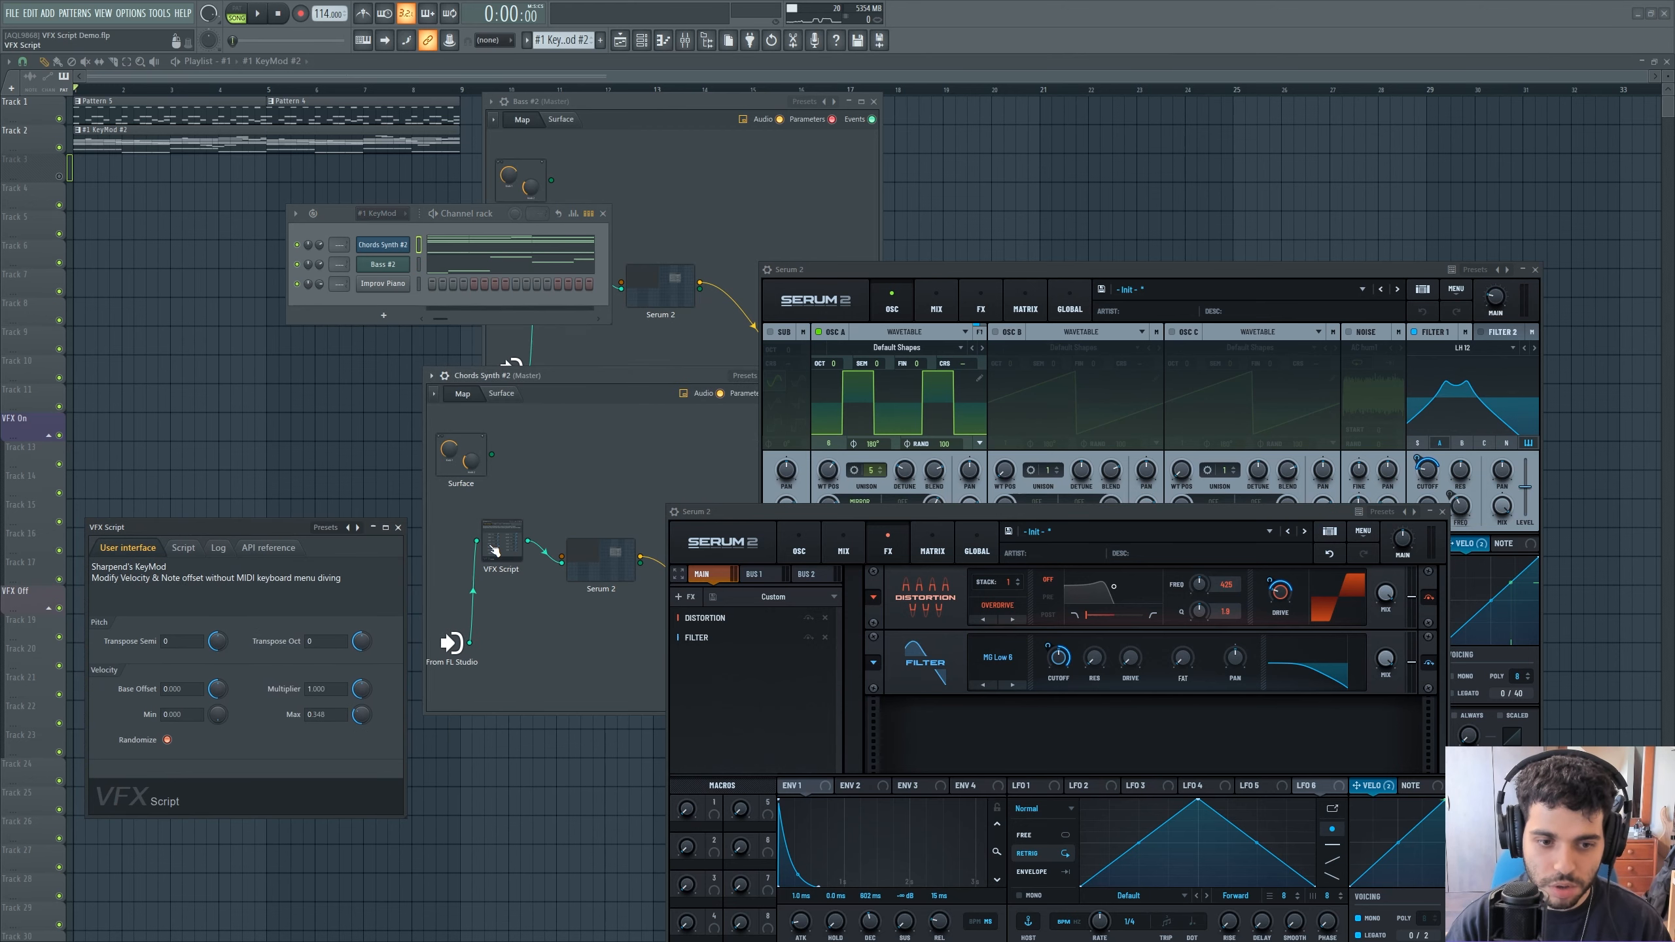
Step: Lower the Chords Synth #2 VFX Script's maximum velocity to about 0.34 and play the song to audition it
double_click(495, 549)
drag(952, 517, 950, 526)
key(space)
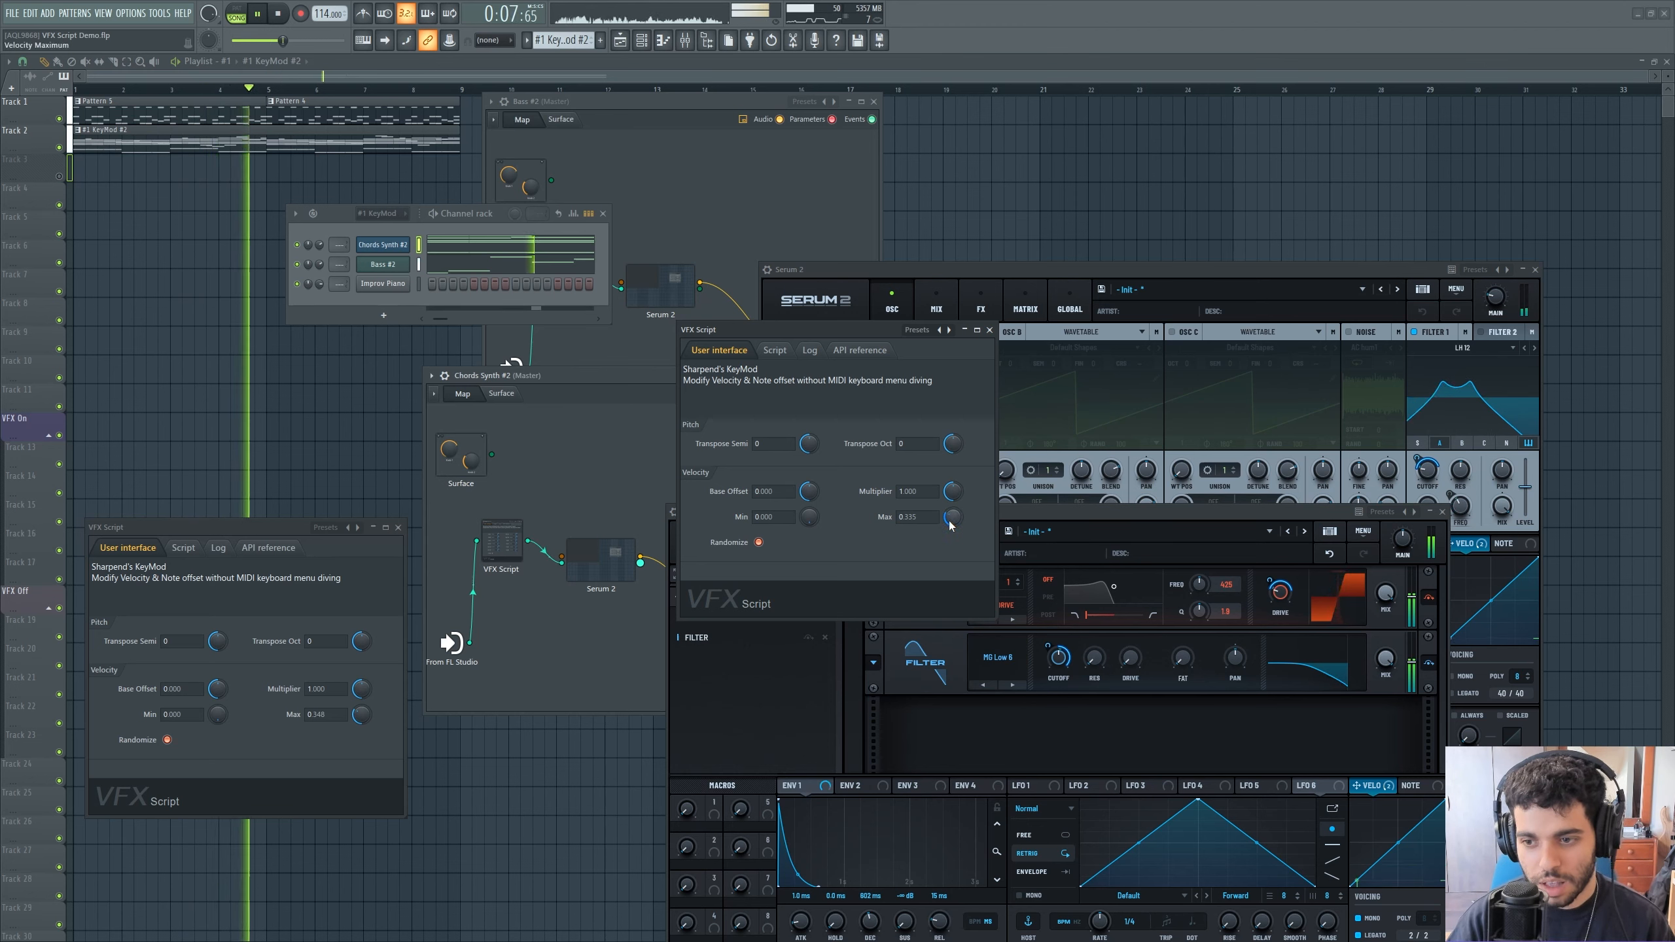
key(space)
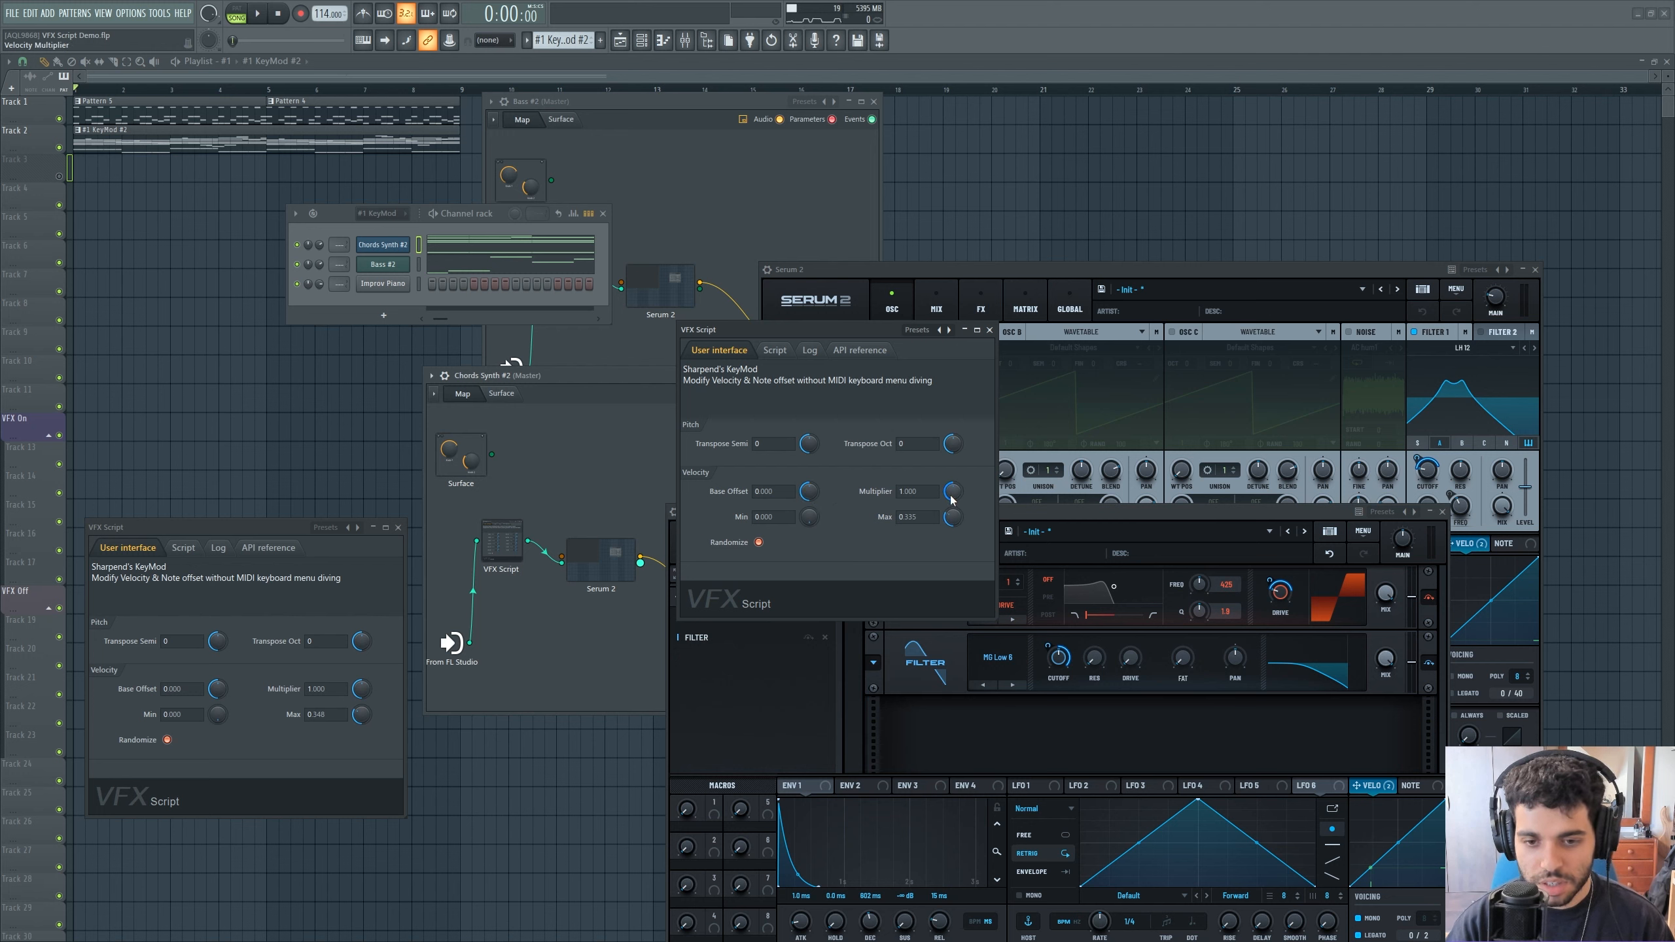
Step: Close both VFX Script windows and open the Improv Piano Patcher map with its Kontakt 8 instrument beside it
click(990, 329)
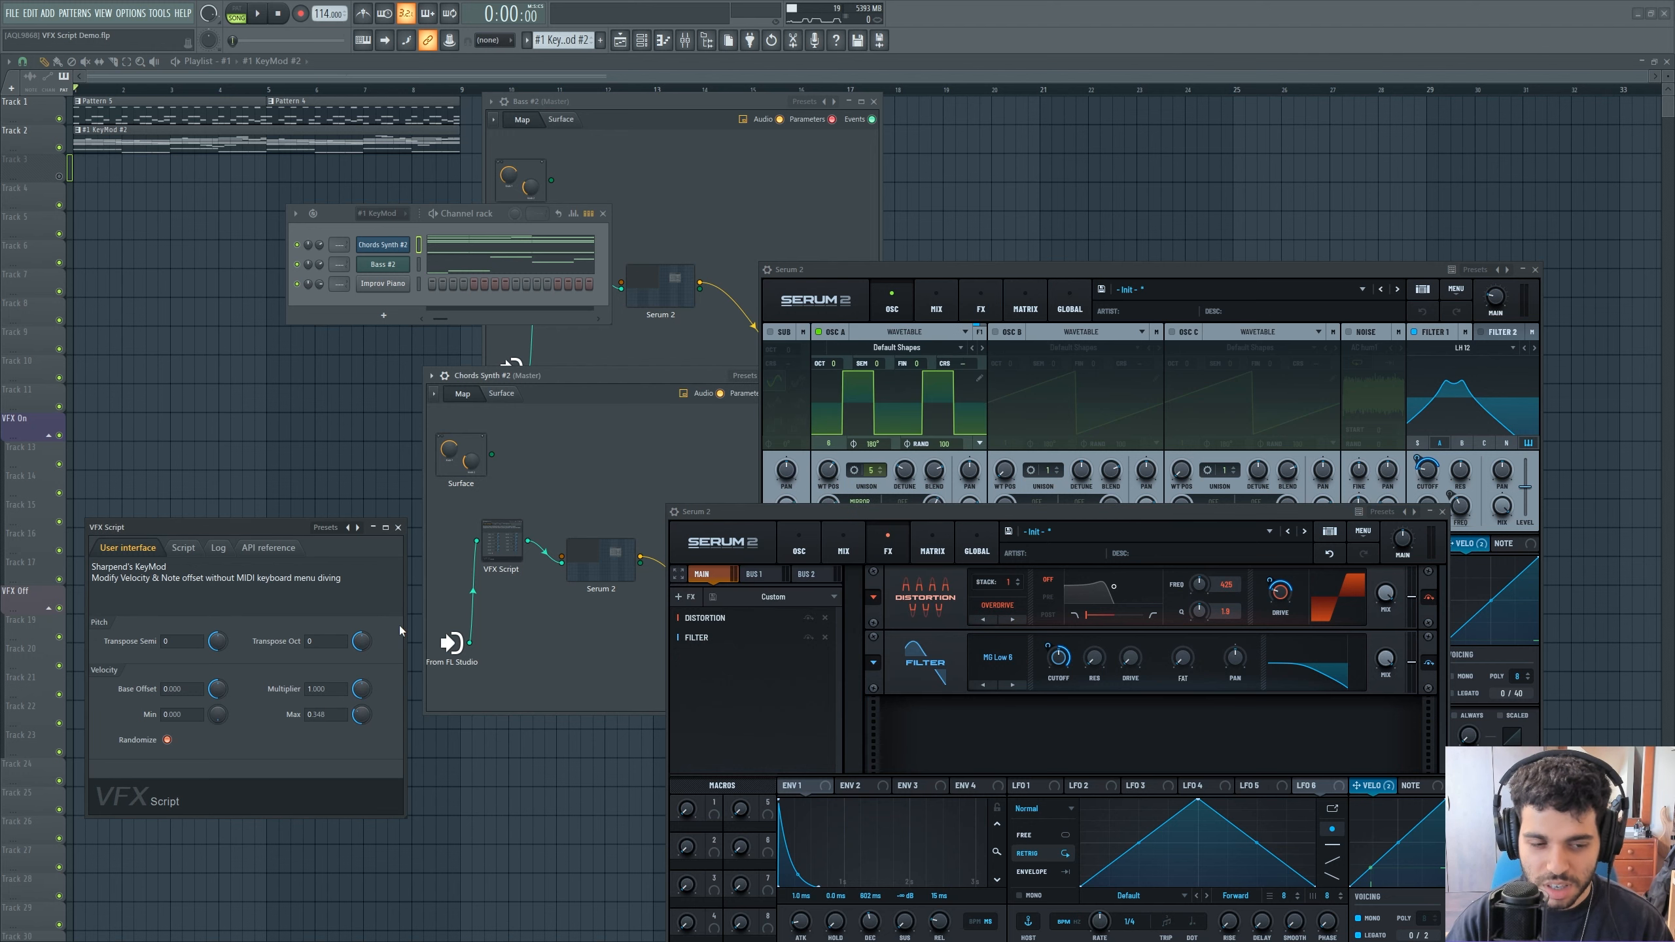
click(401, 528)
click(395, 290)
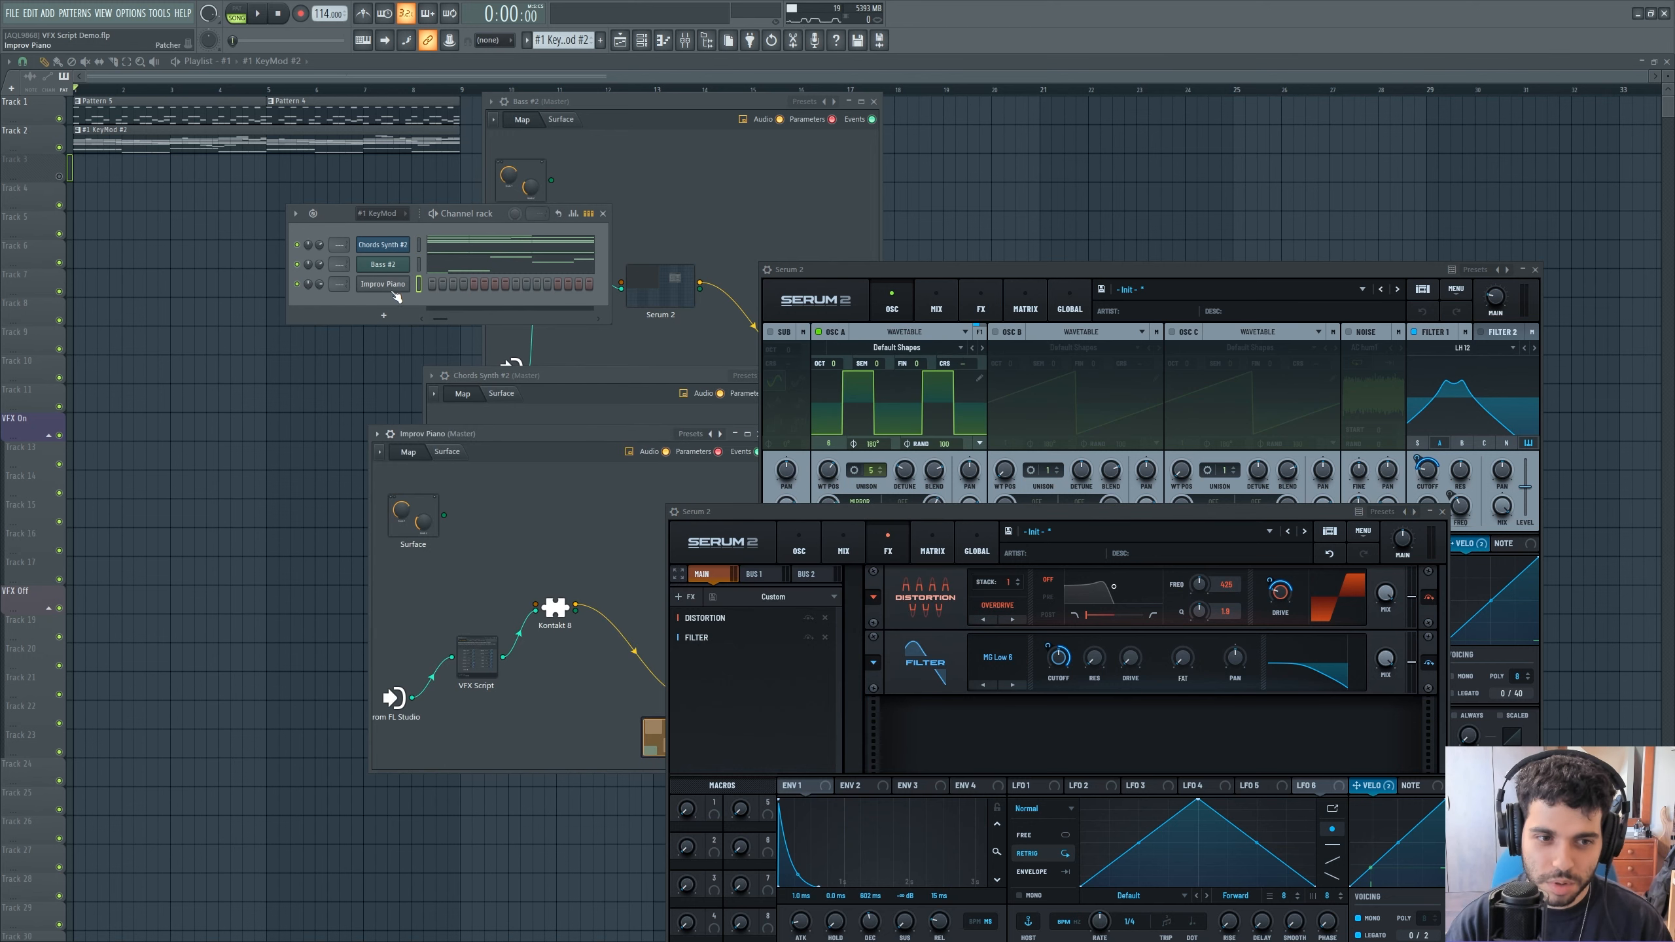
drag(475, 433, 199, 252)
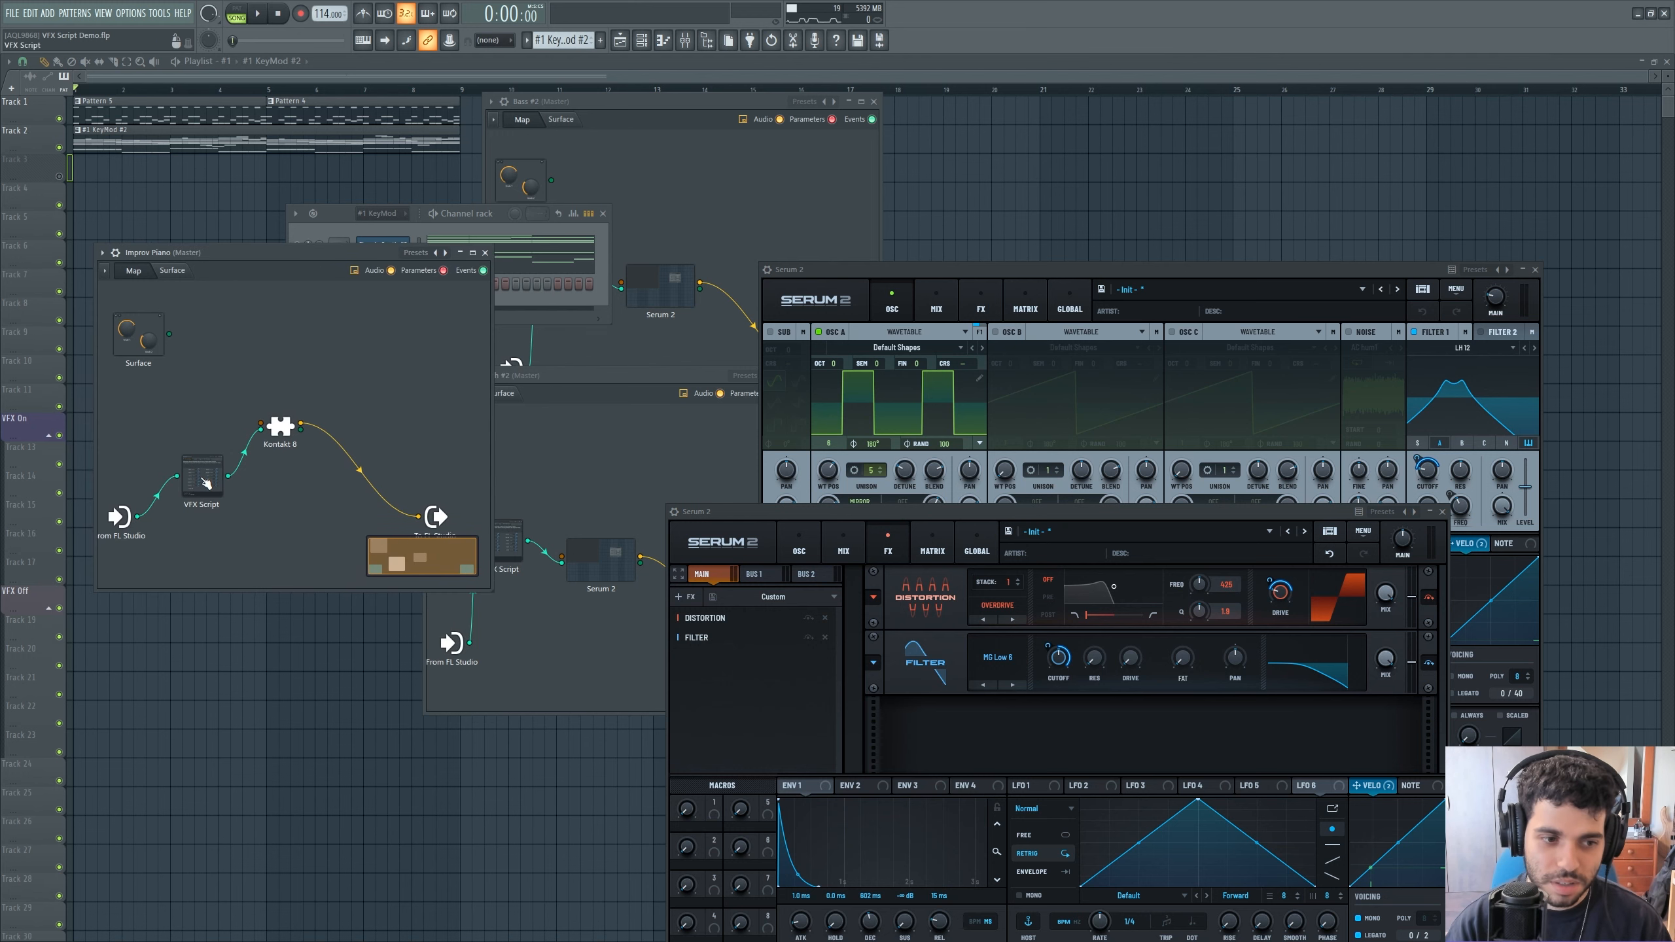
double_click(280, 427)
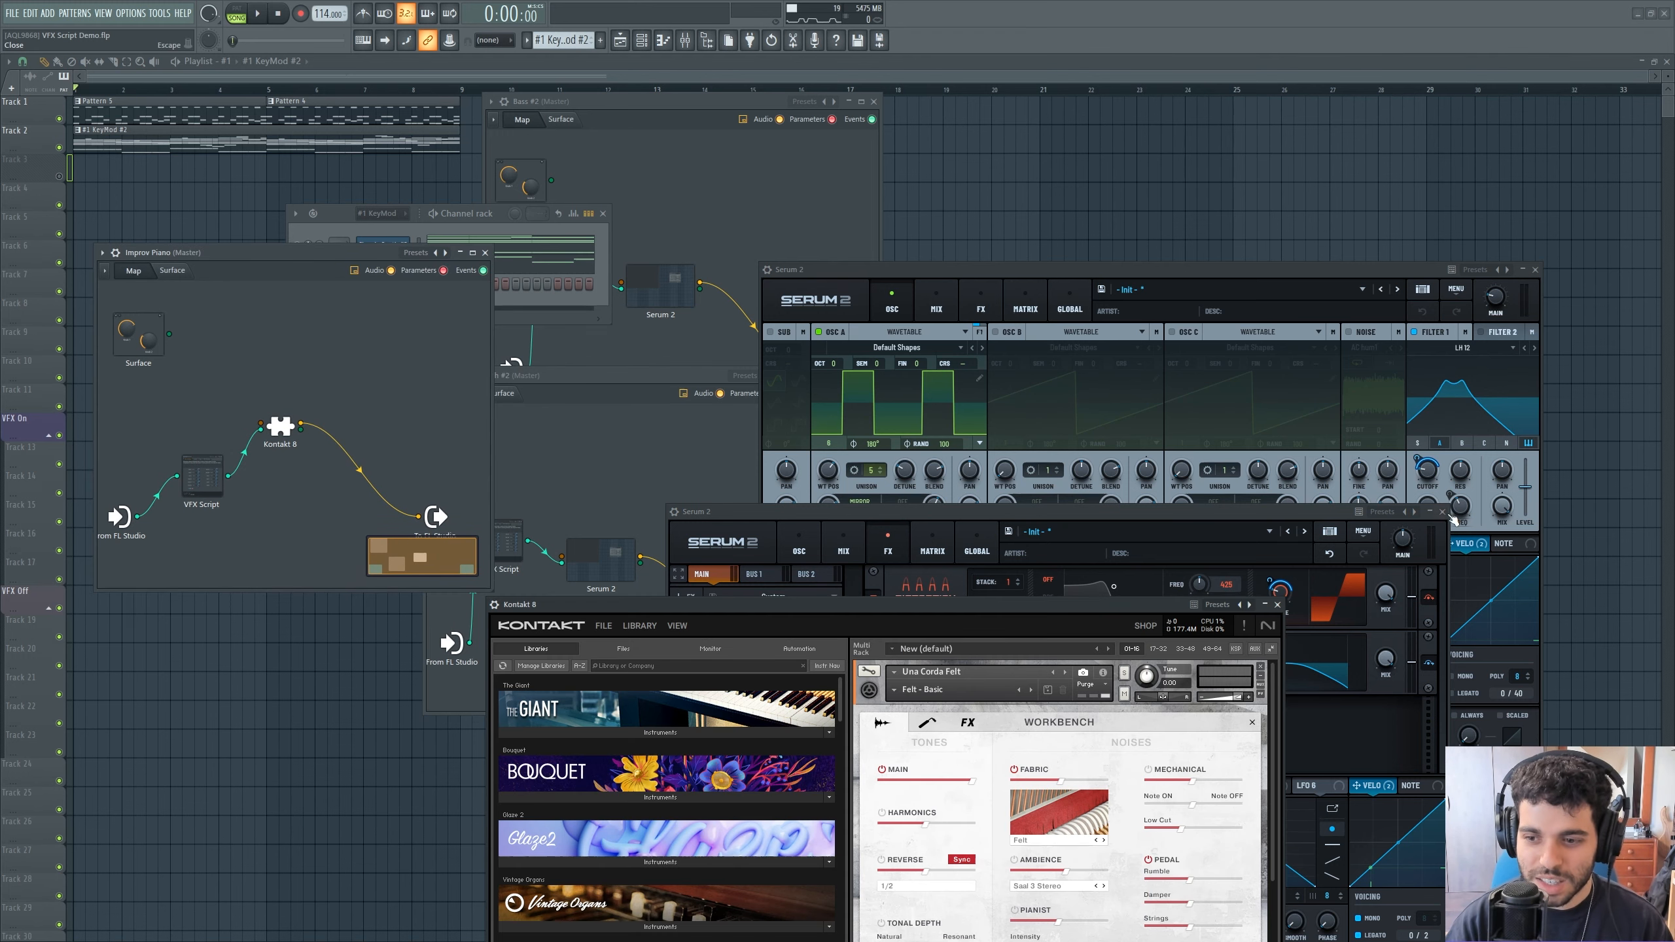
drag(855, 605, 857, 294)
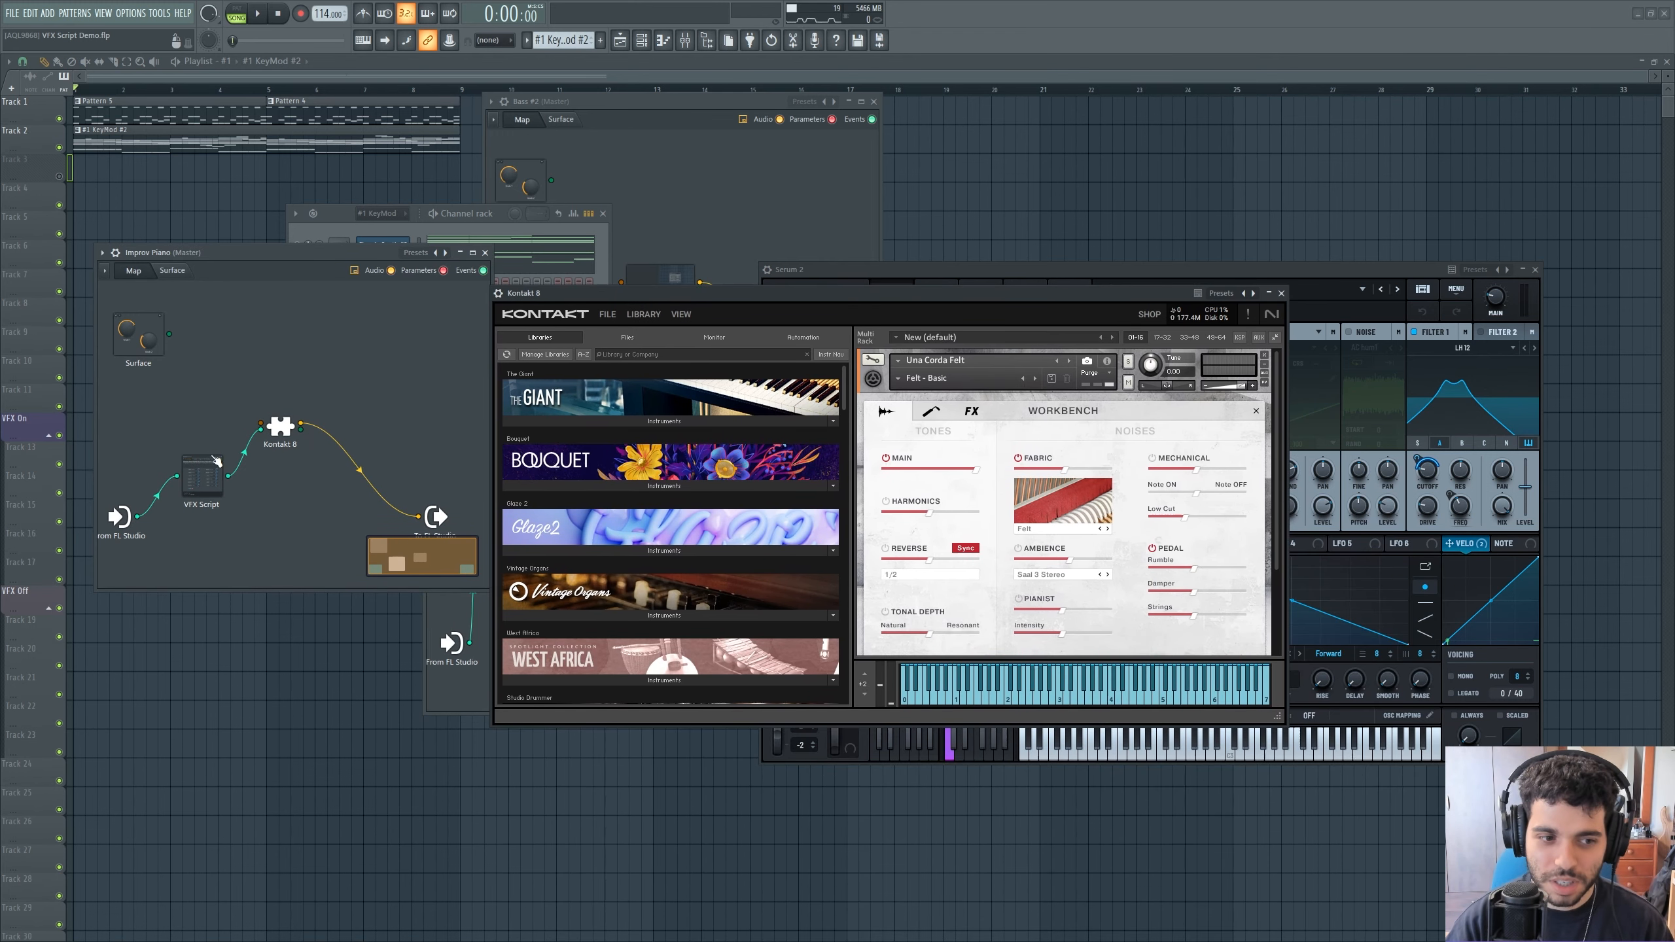
Step: Open the Improv Piano's VFX Script and arrange its window next to Kontakt 8
double_click(208, 486)
drag(799, 542, 534, 494)
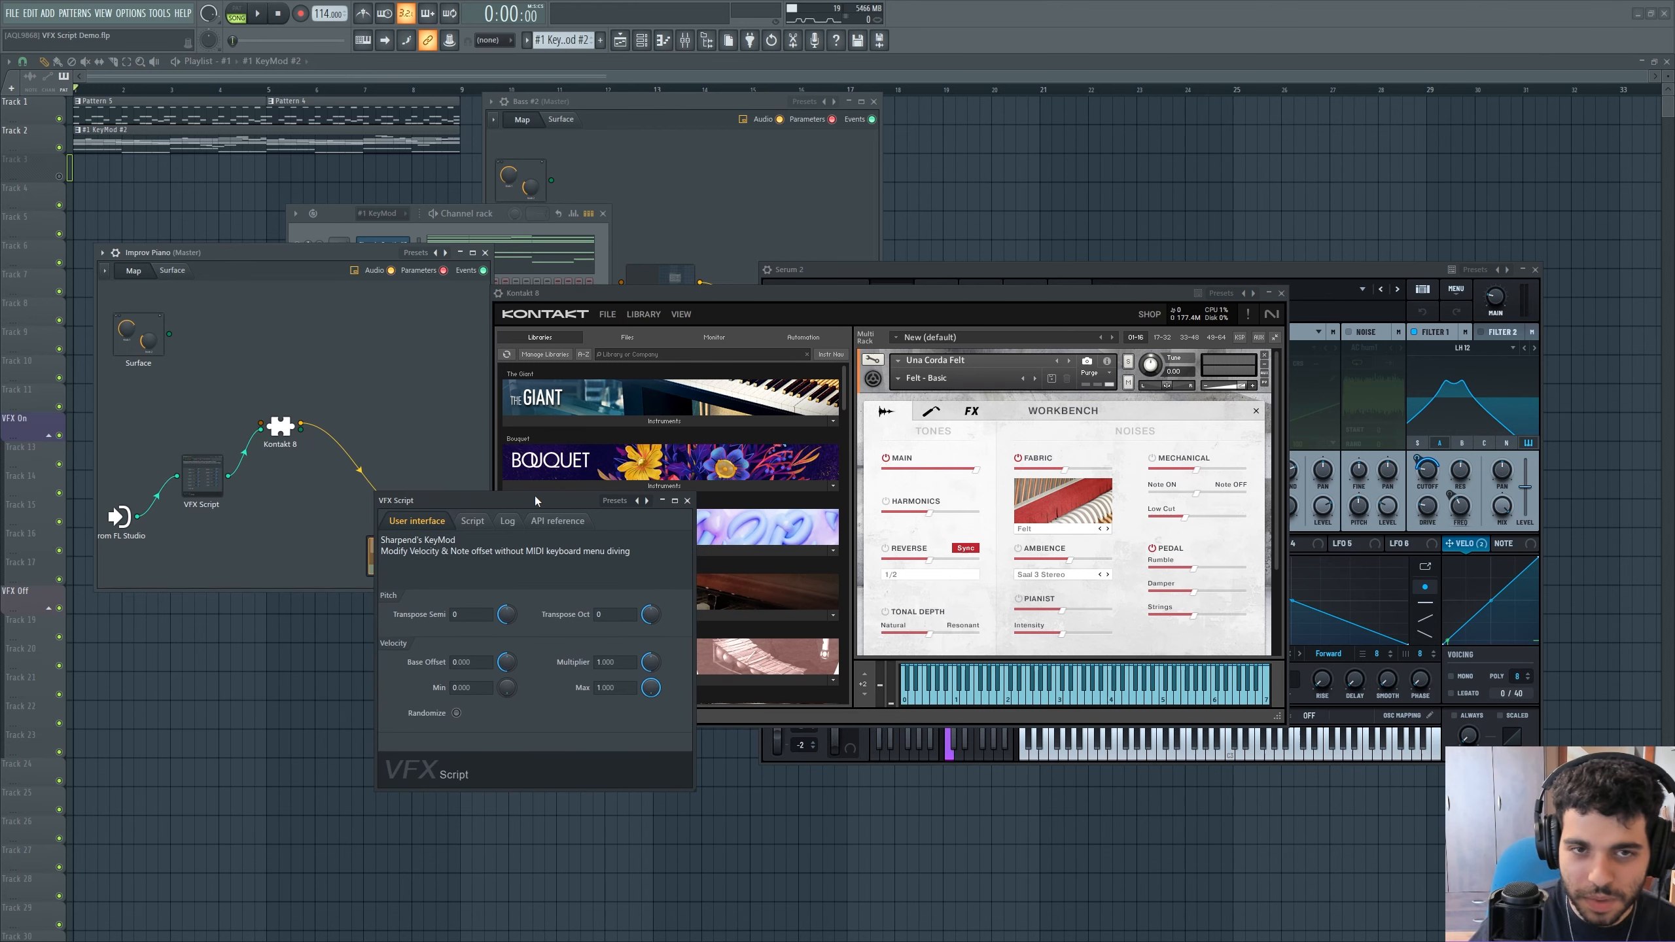
drag(734, 292, 838, 322)
drag(475, 498, 325, 336)
drag(657, 330, 600, 306)
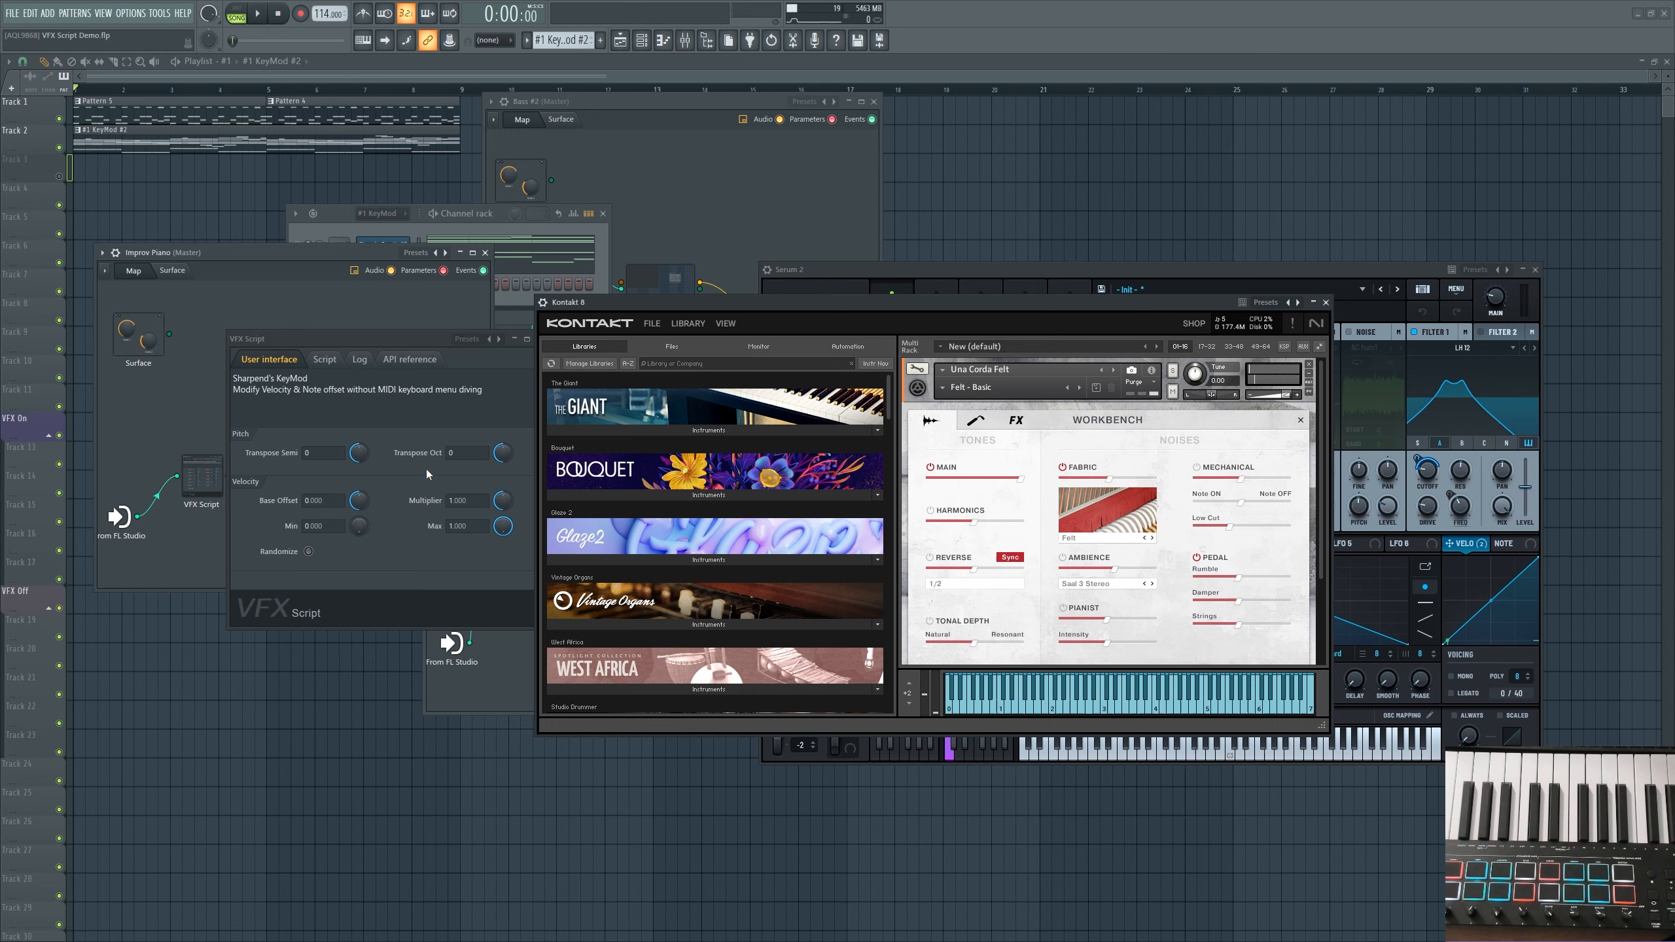
drag(397, 339, 445, 310)
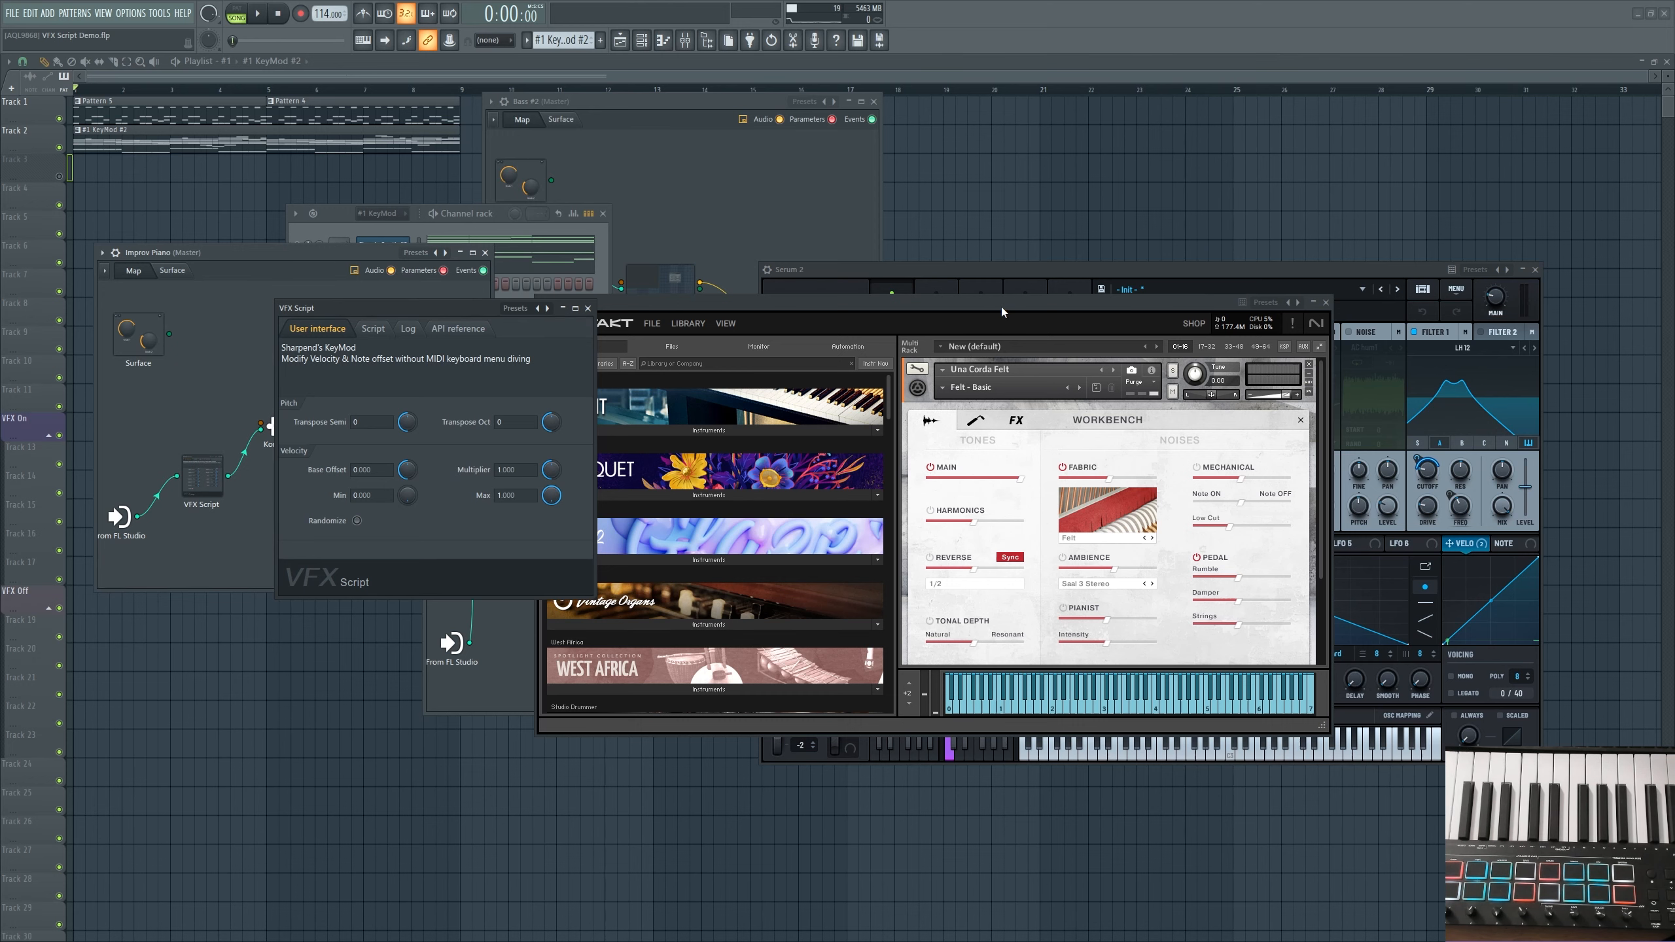
drag(1001, 306, 1042, 296)
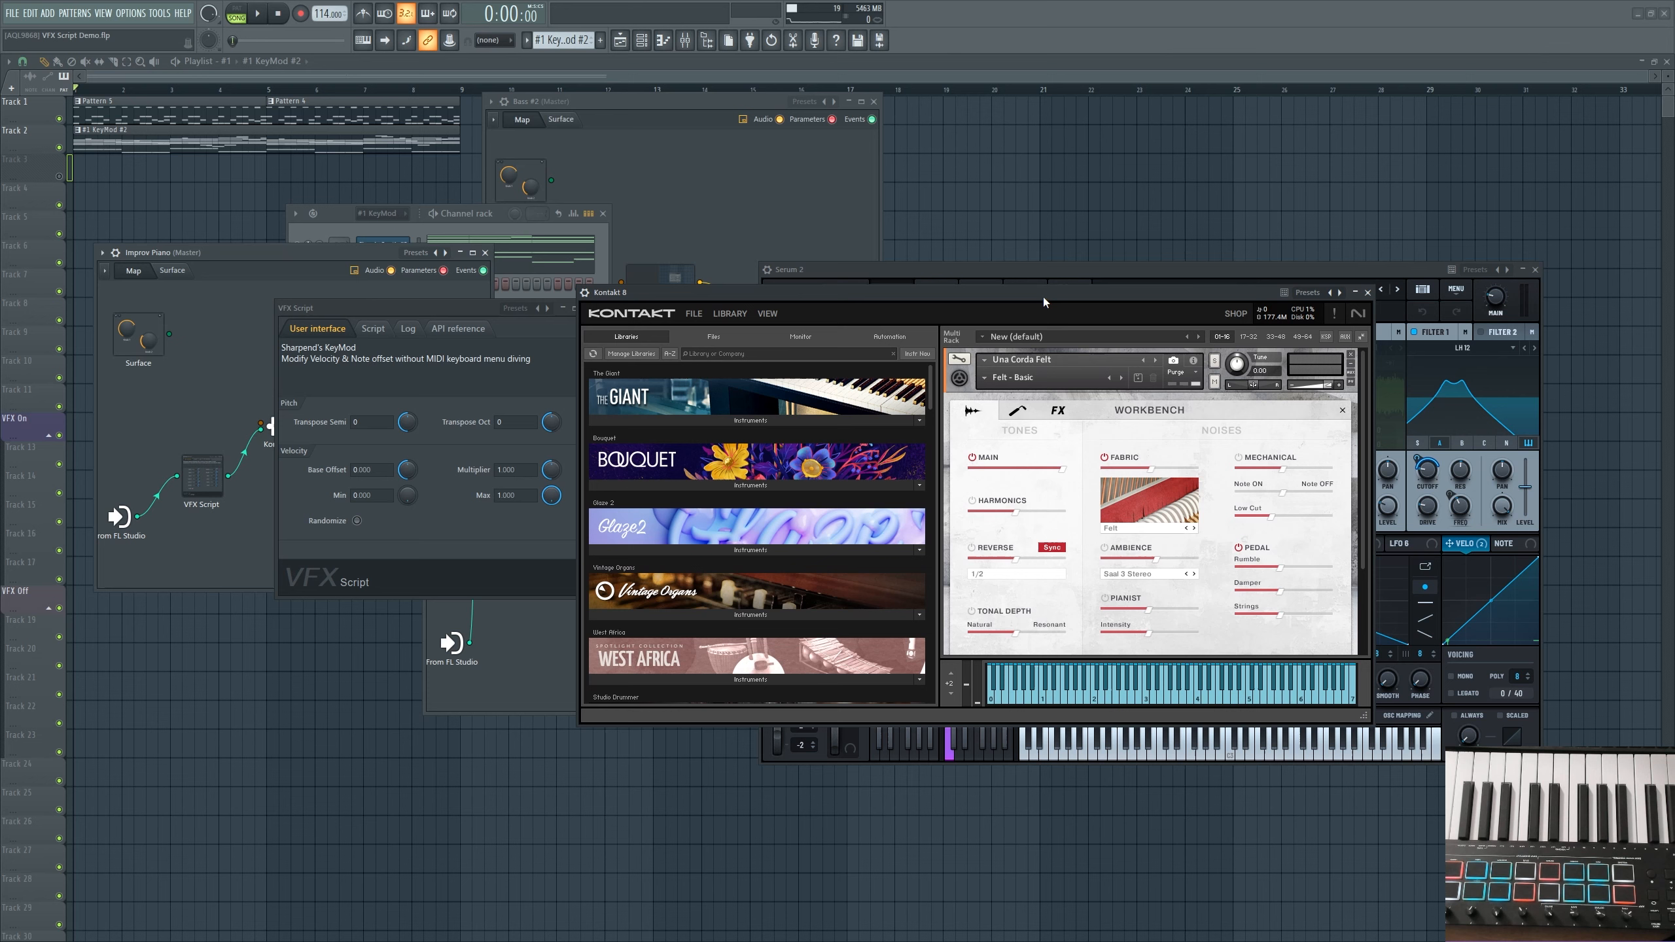
Step: Set the Improv Piano script's velocity multiplier to 0.375 and its octave transpose to 1, rearranging the Kontakt 8 and script windows
click(560, 473)
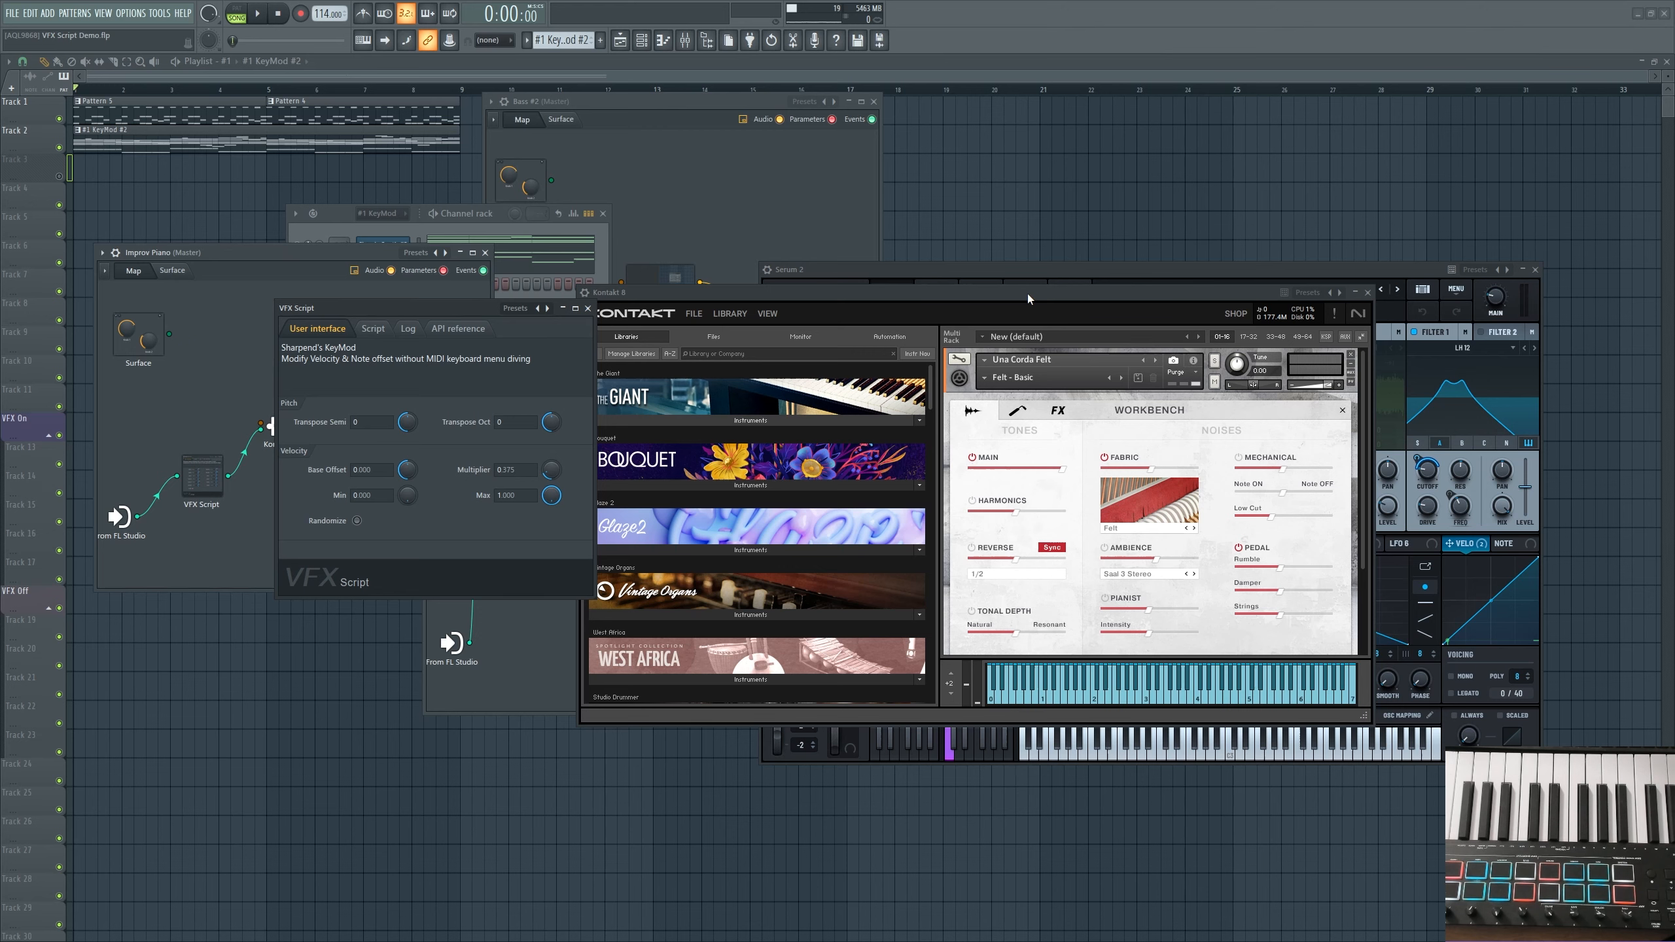
drag(1028, 298, 1006, 213)
drag(426, 307, 400, 305)
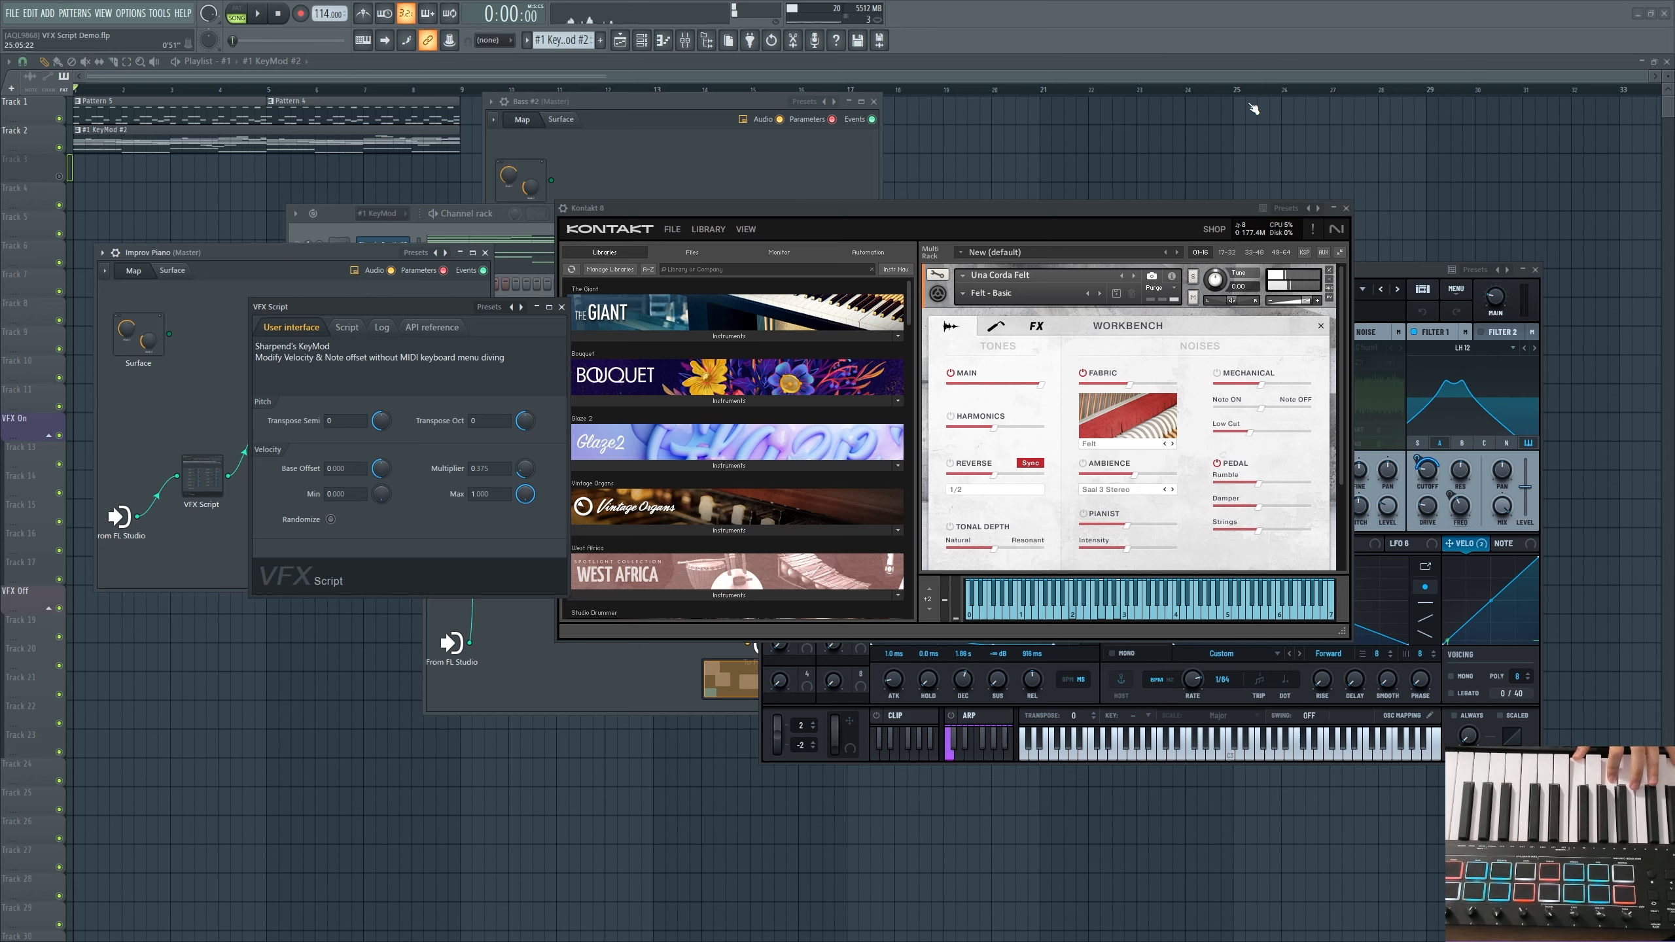
drag(1319, 302, 1314, 305)
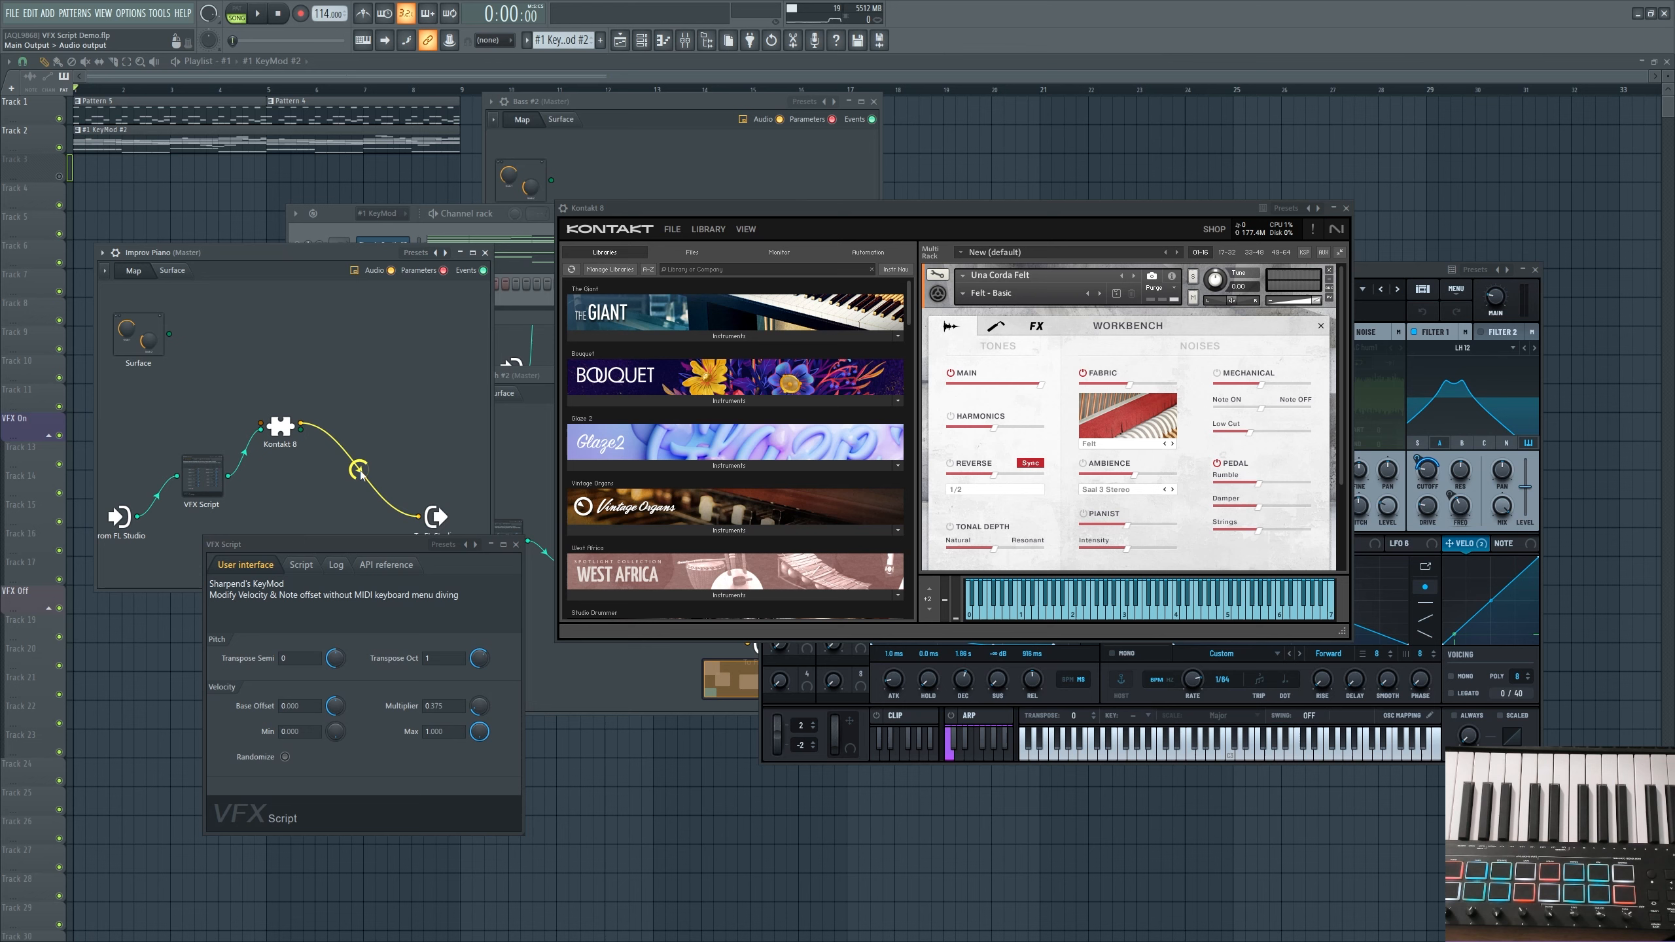
Step: Reset the piano script's velocity multiplier, raise the base offset to 0.400, and audition the piano over song playback
right_click(479, 707)
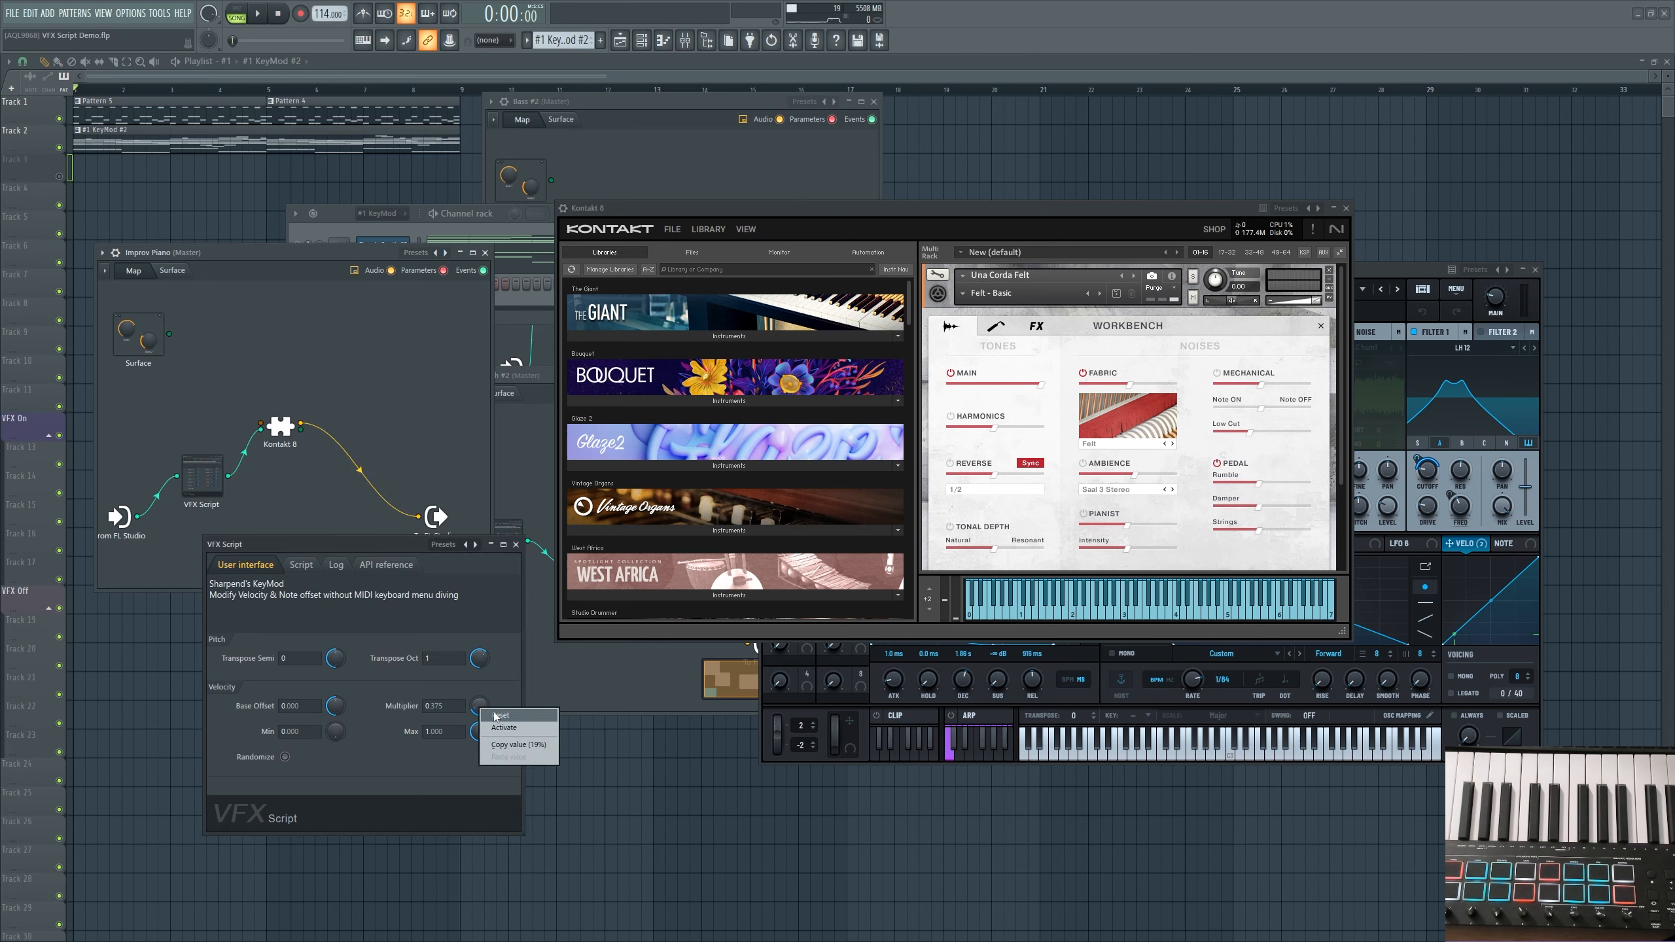
click(489, 713)
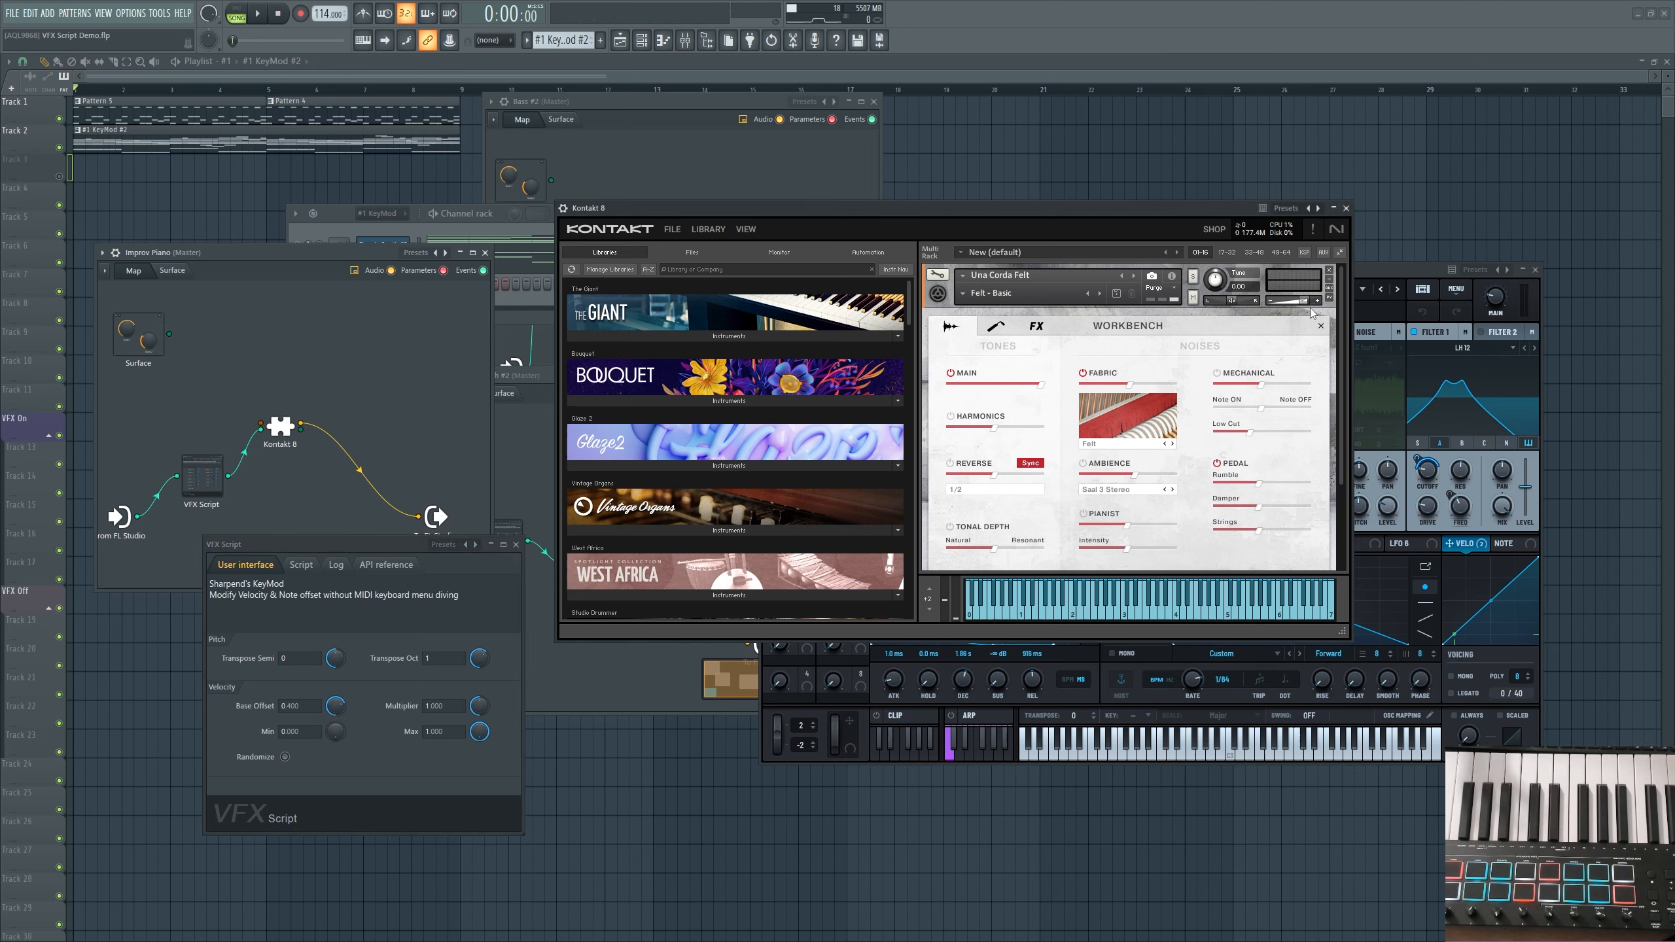
key(space)
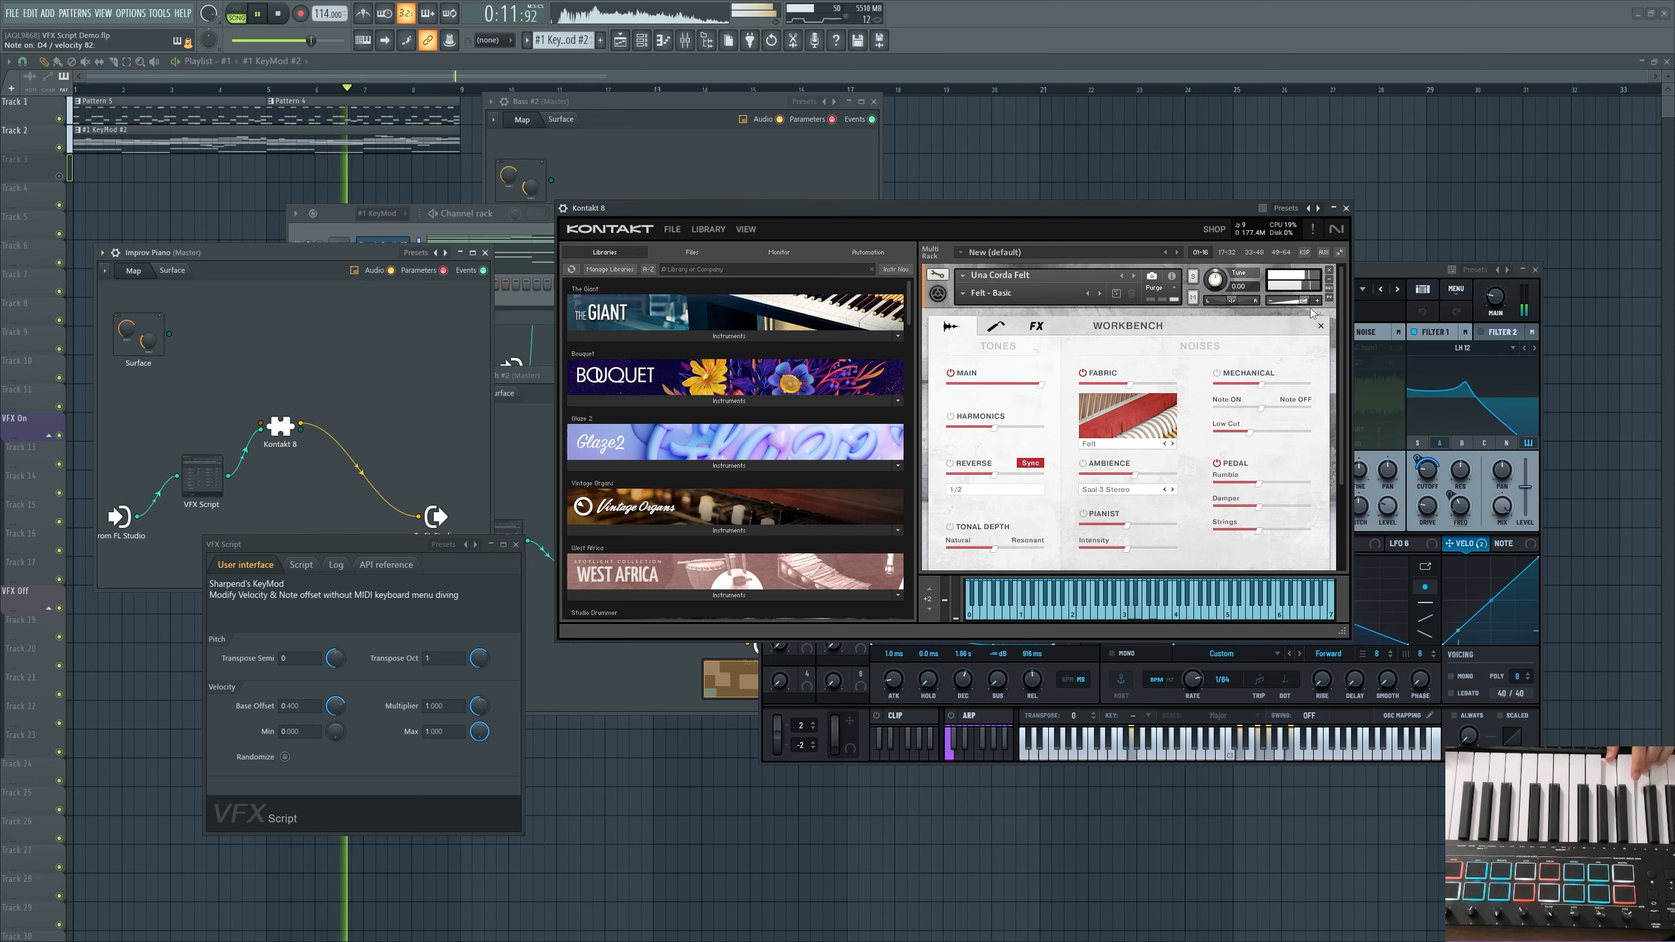
key(space)
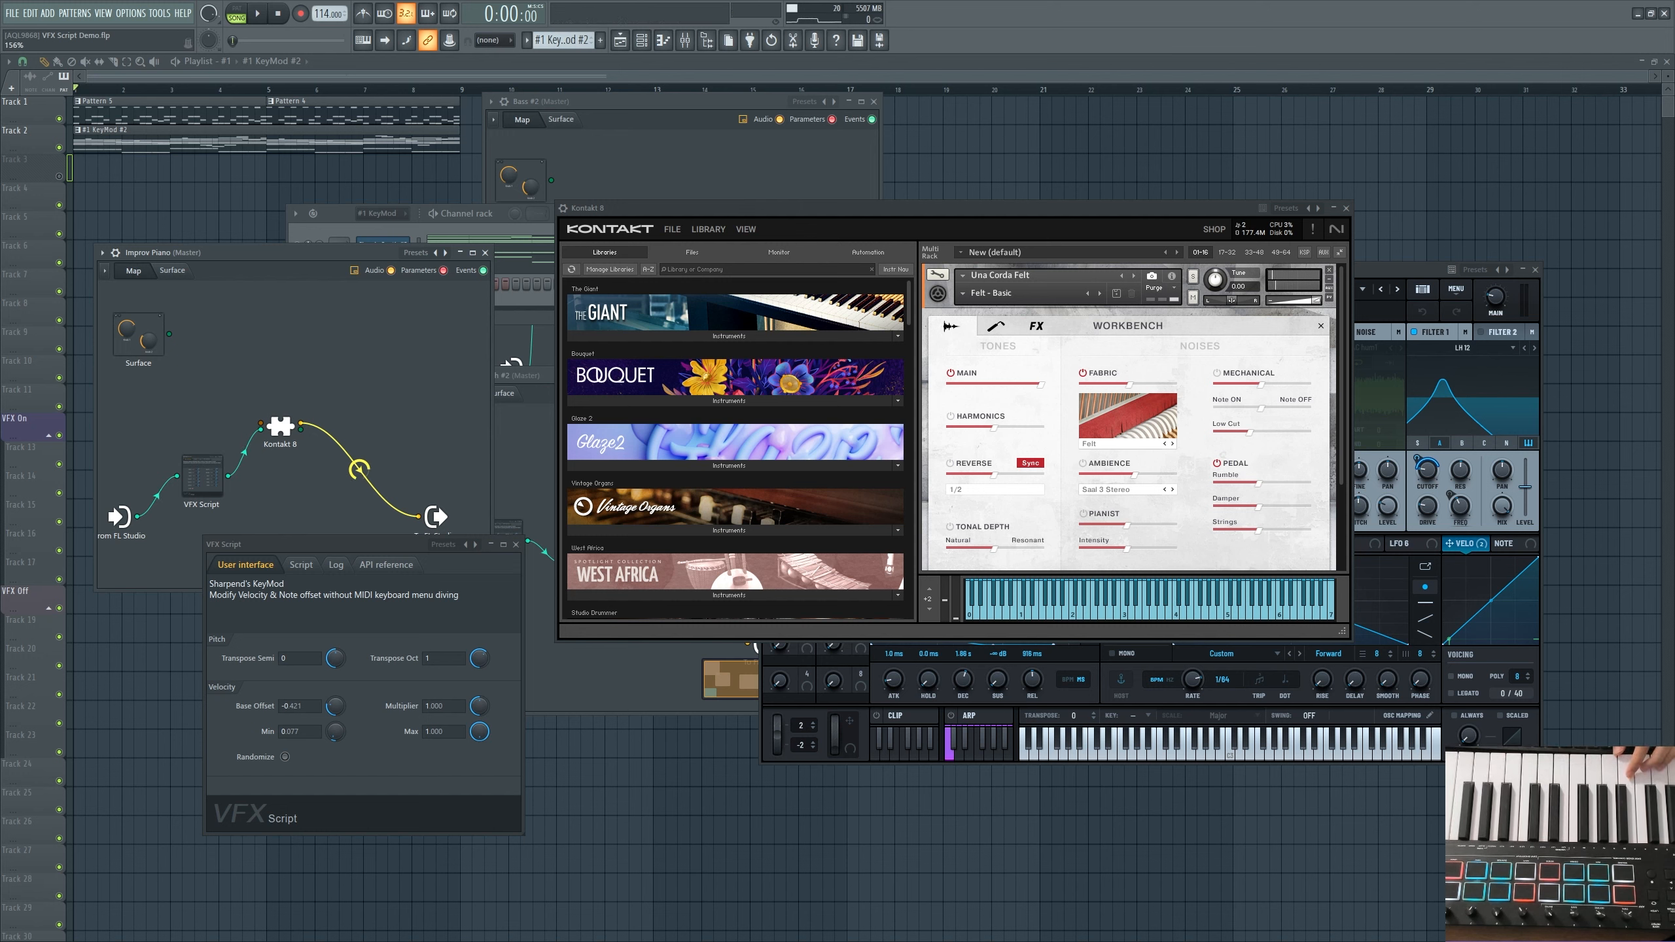
Step: Audition the piano during song playback with the octave transpose at 3 and at -1, and stop playback
key(space)
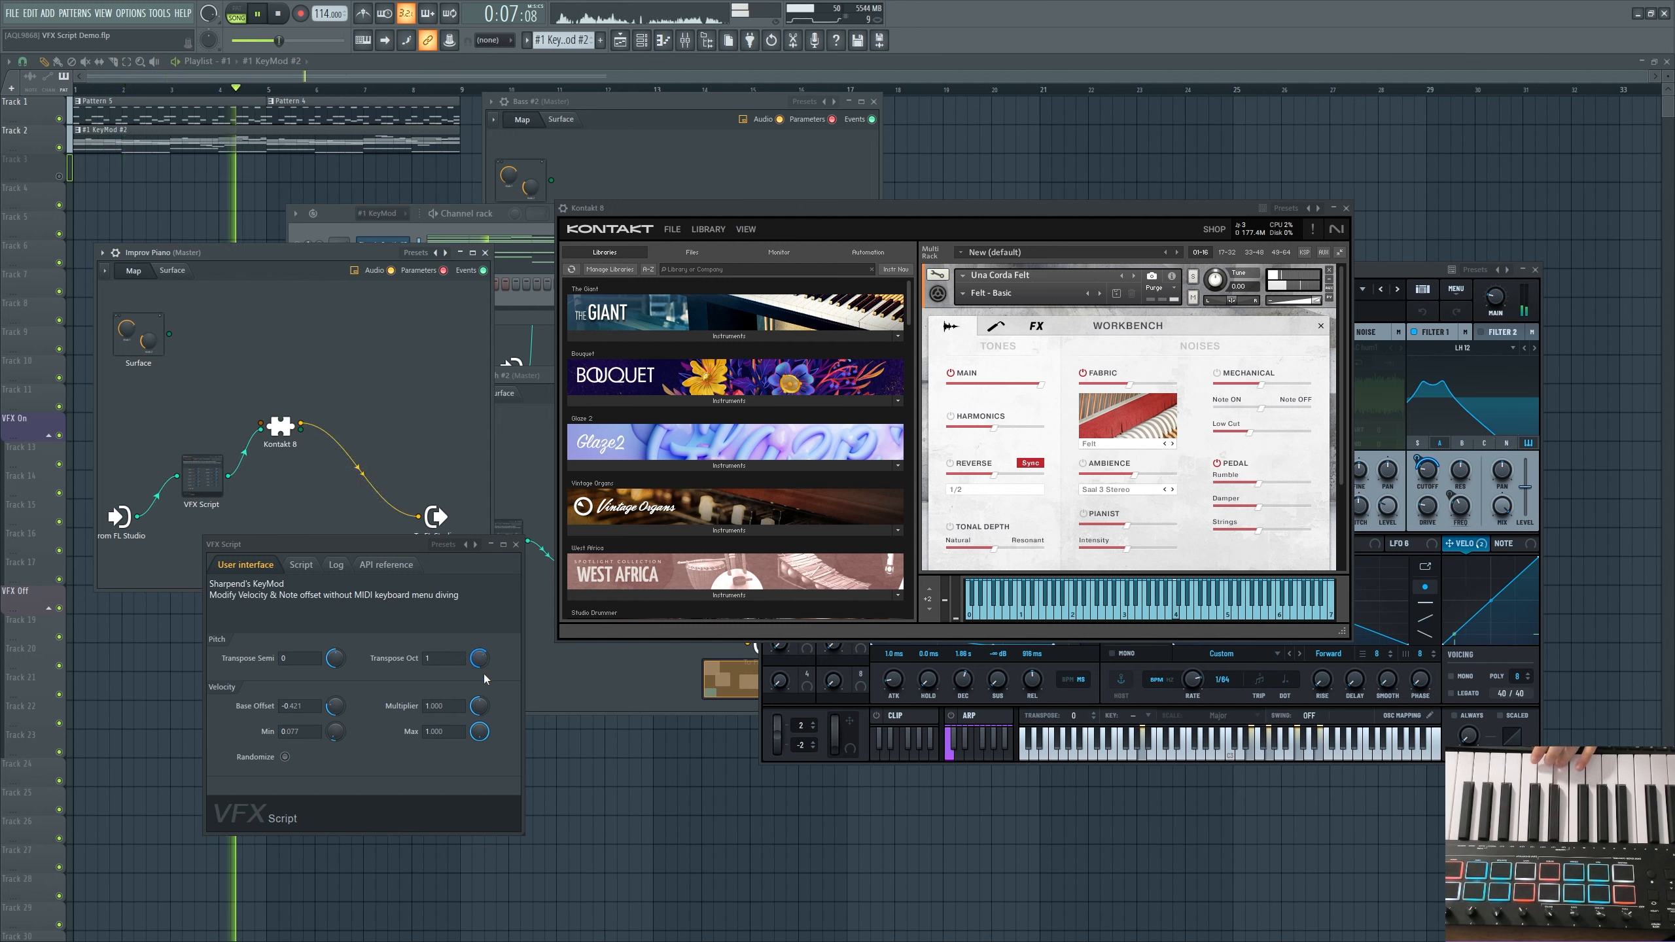
drag(479, 659, 479, 623)
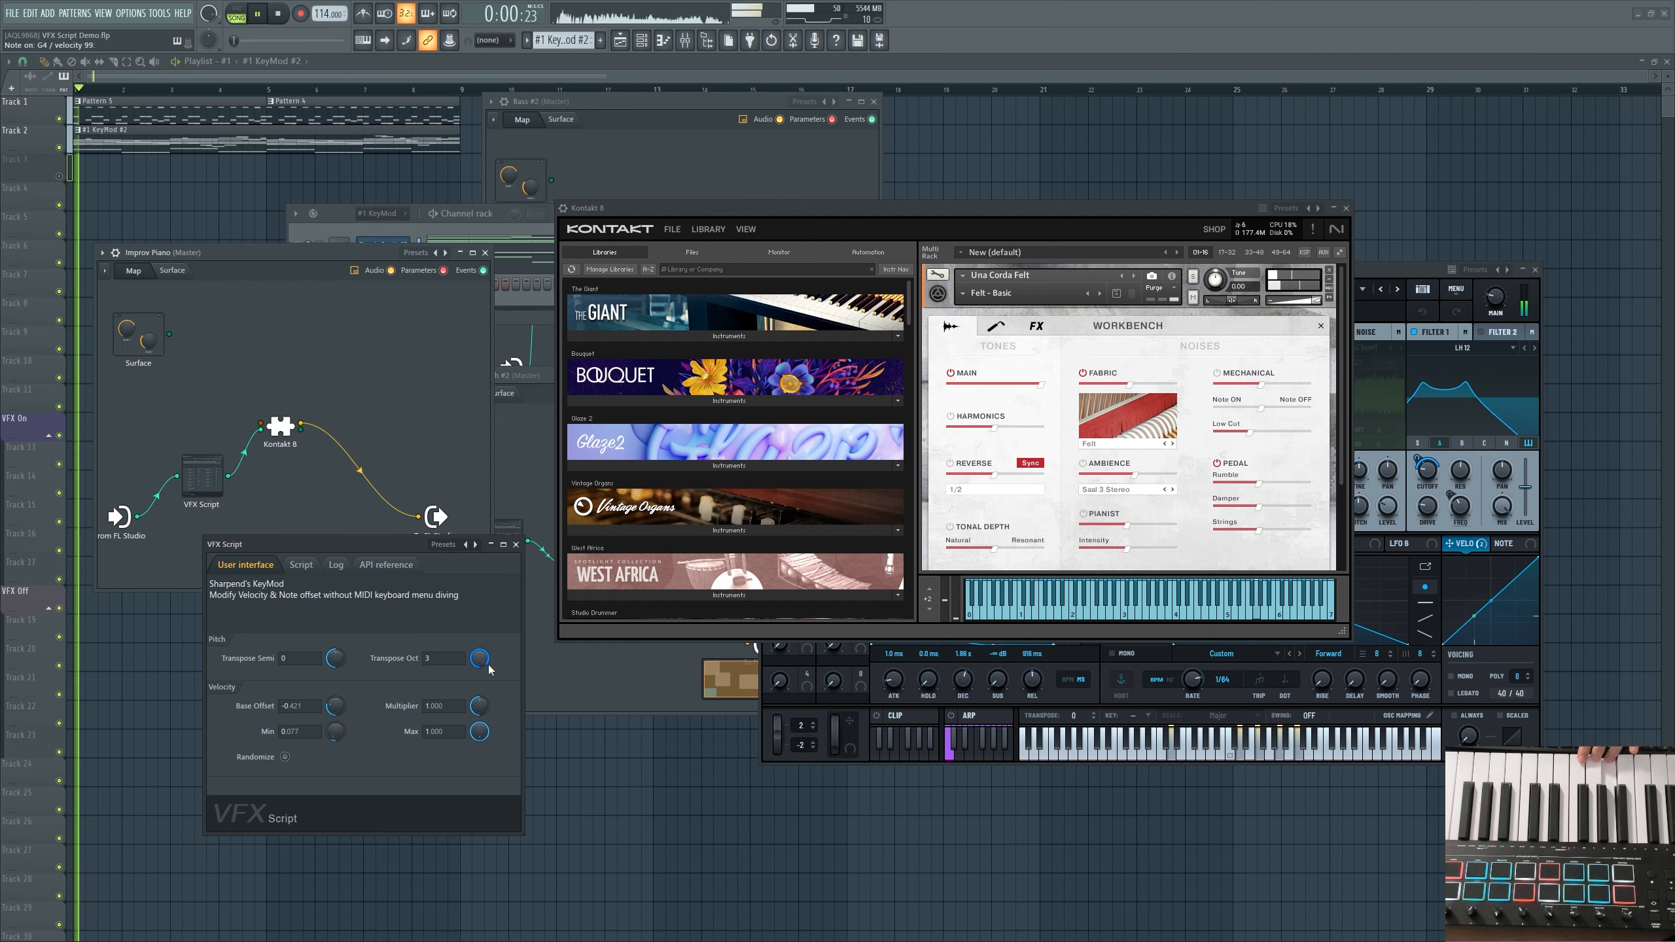
drag(487, 663, 487, 702)
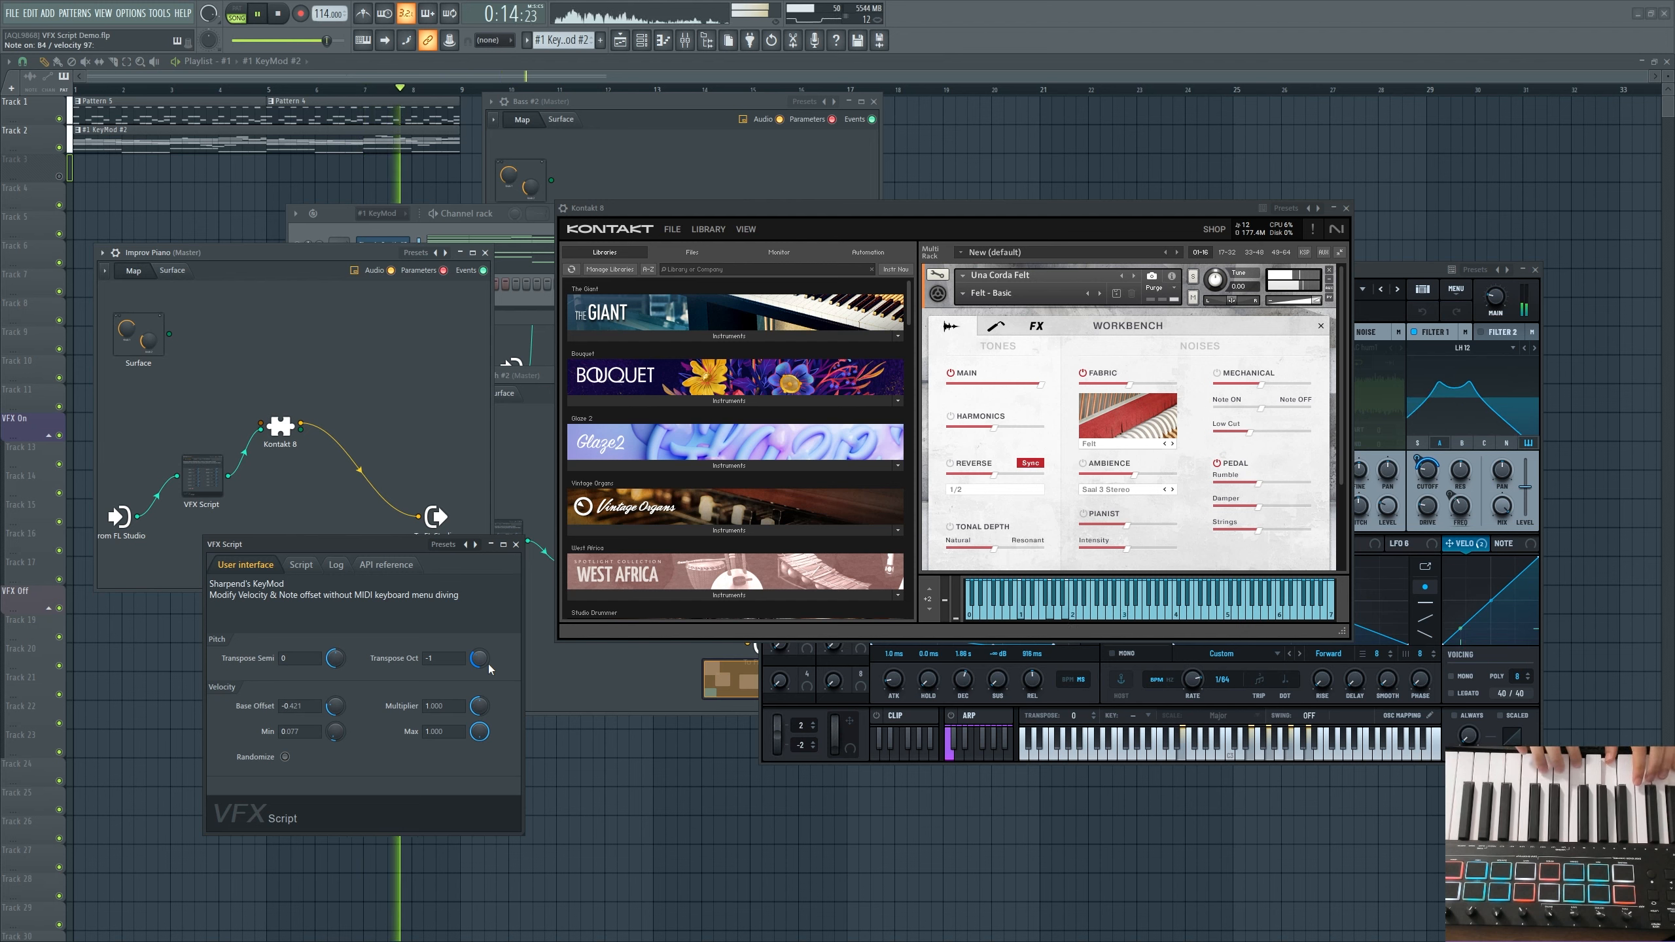
key(space)
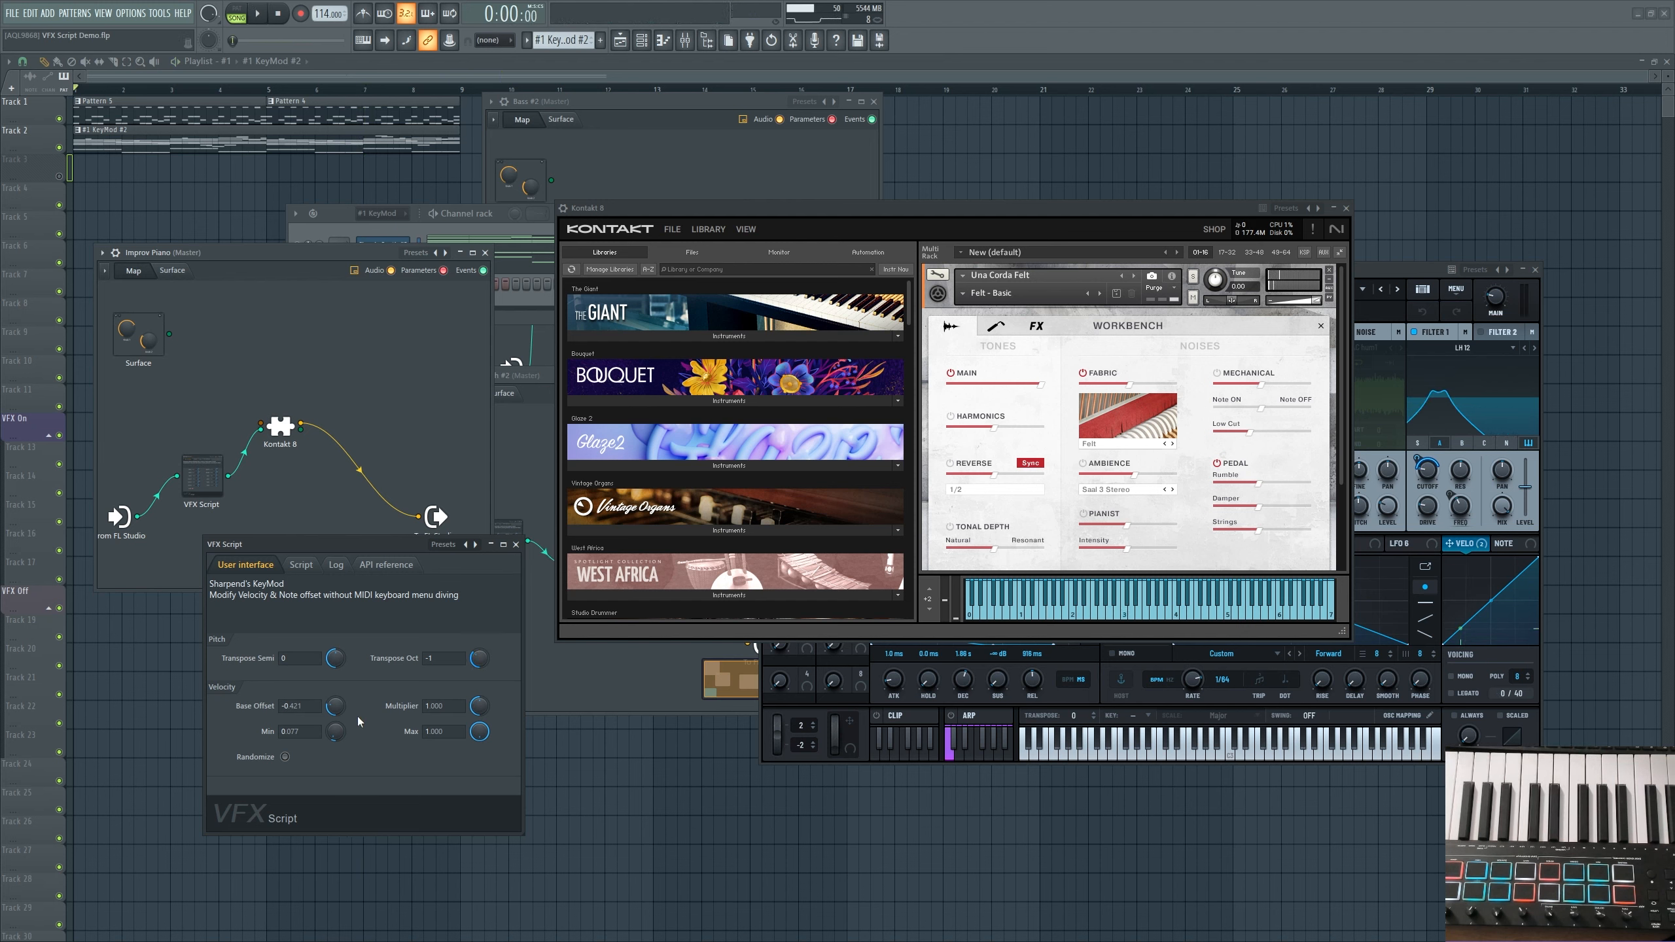
Step: Reset the piano script's base offset and octave transpose to their defaults, and raise the velocity multiplier to 2.000
right_click(343, 707)
click(379, 715)
right_click(486, 653)
click(493, 663)
drag(480, 707, 481, 673)
Step: Reposition the VFX Script window over the Improv Piano map and play the song to audition the piano with these settings
drag(369, 542, 362, 507)
key(space)
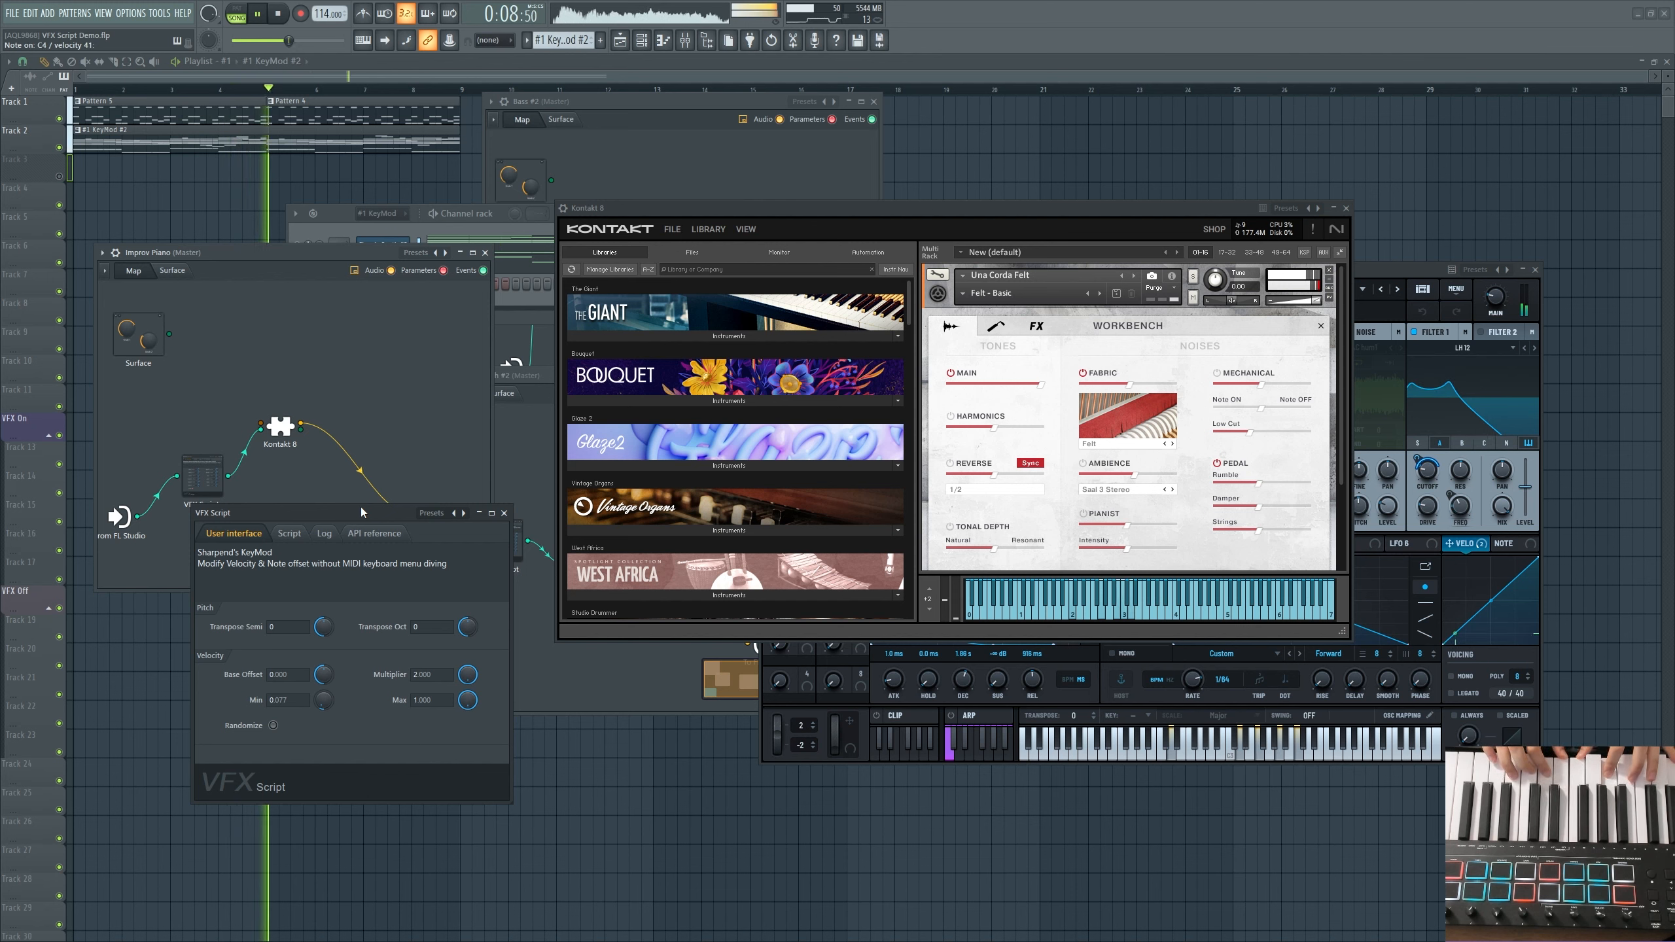
drag(361, 506, 358, 427)
key(space)
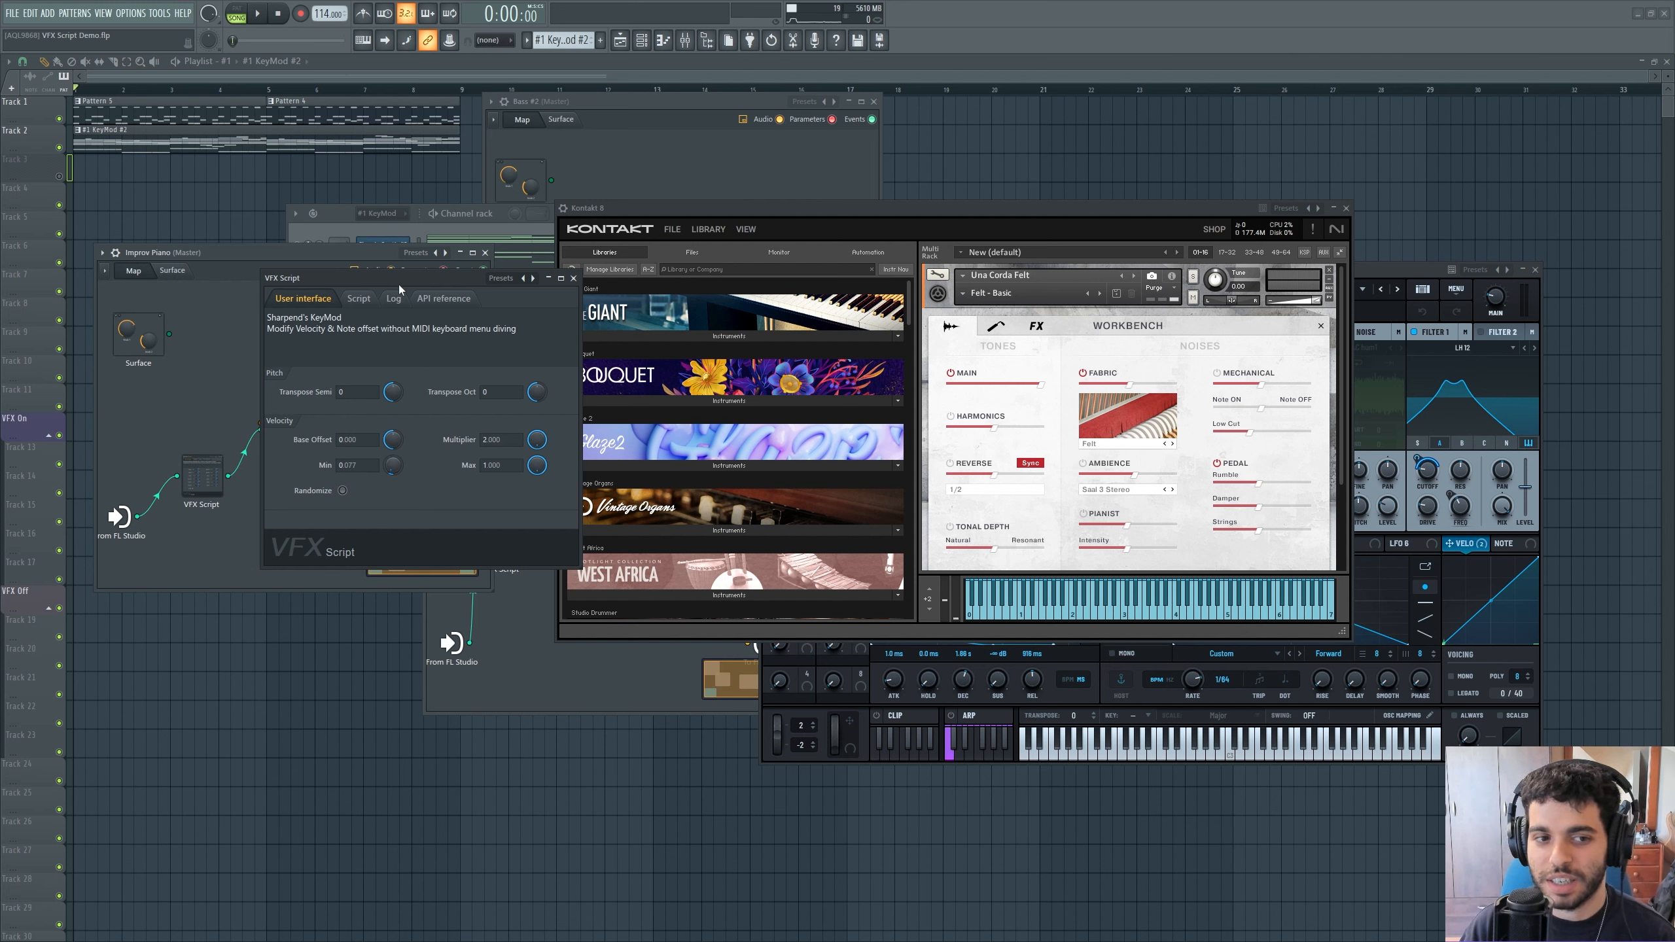
mouse_move(397, 285)
mouse_down()
mouse_move(452, 284)
mouse_move(402, 296)
mouse_up()
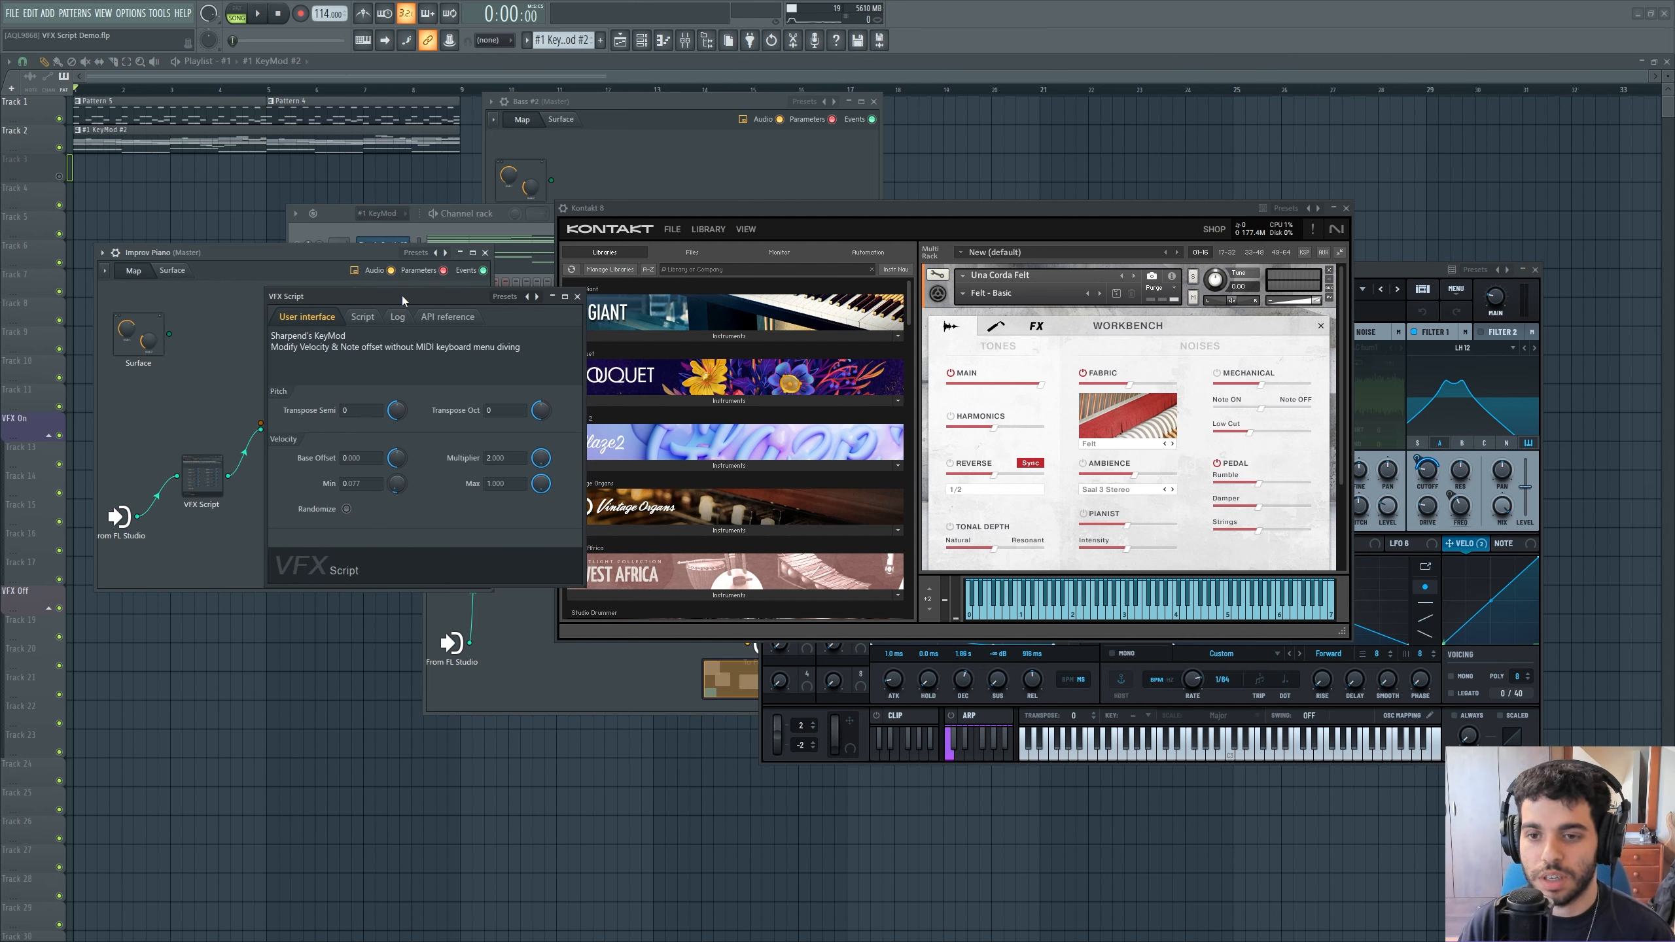